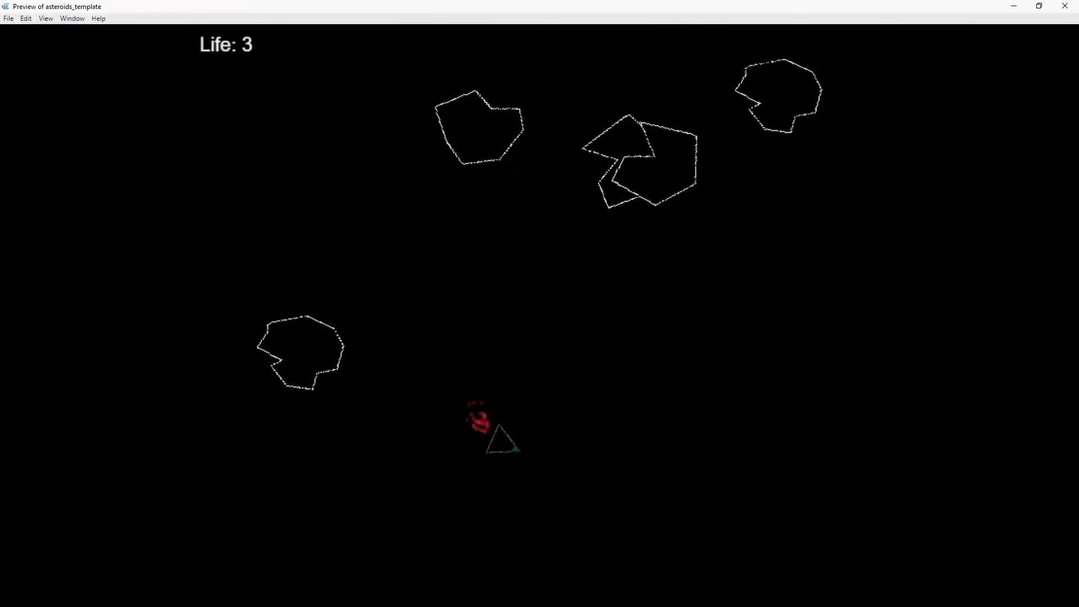
# Play the Asteroids preview, thrusting and turning the ship while shooting asteroids.
pyautogui.press('Up')
pyautogui.press('space')
pyautogui.press('Left')
pyautogui.press('space')
pyautogui.press('Up')
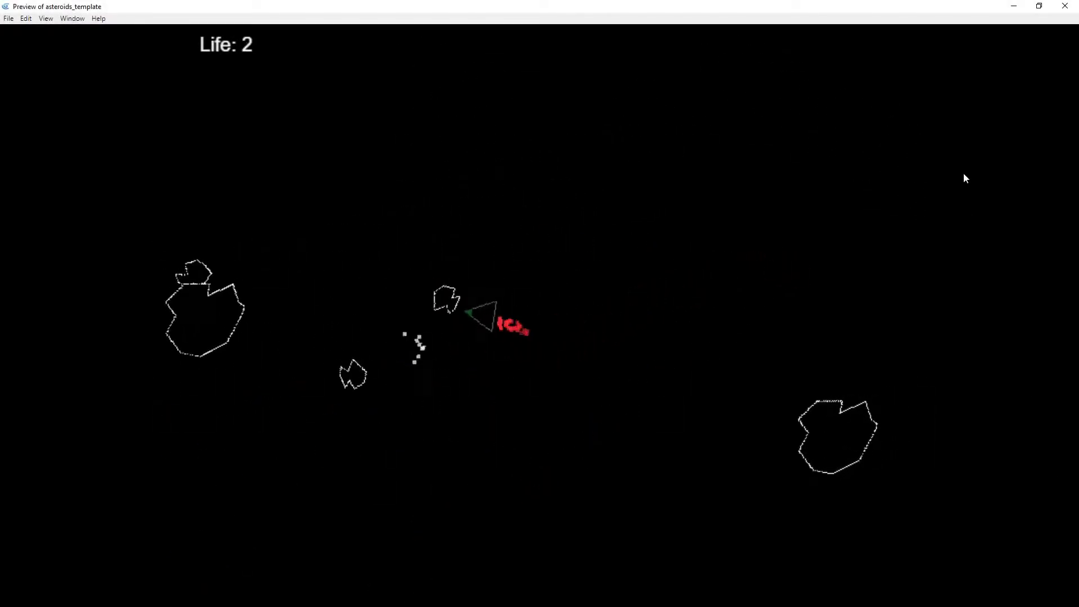
pyautogui.press('Up')
pyautogui.press('space')
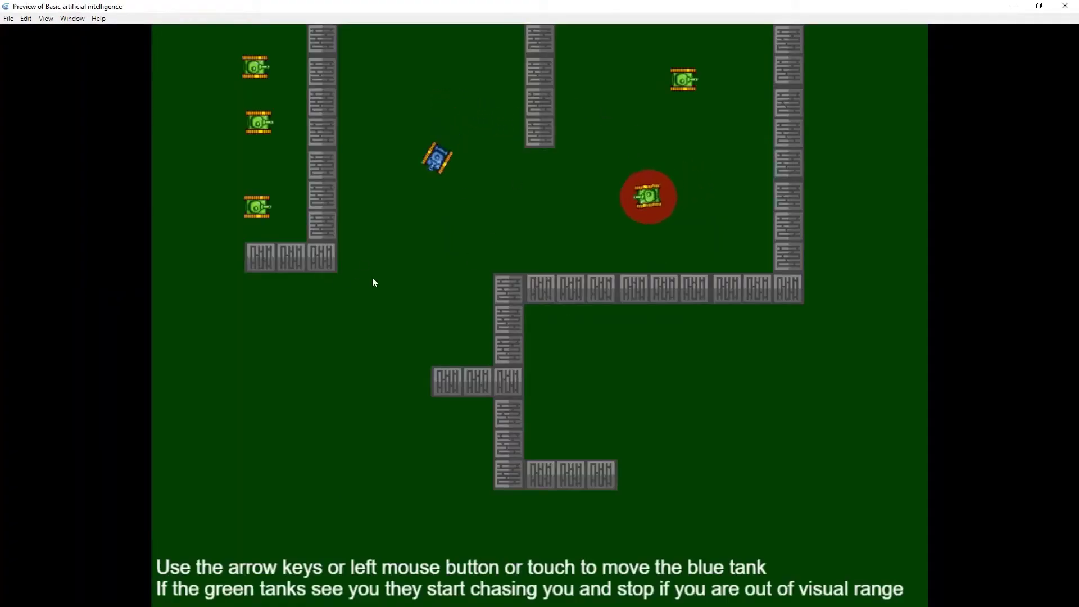
# Drive the blue tank to a new spot, then expand the car's touch braking sub-events.
pyautogui.moveTo(379, 286)
pyautogui.mouseDown()
pyautogui.moveTo(330, 409)
pyautogui.moveTo(431, 451)
pyautogui.moveTo(508, 504)
pyautogui.moveTo(642, 528)
pyautogui.moveTo(703, 496)
pyautogui.mouseUp()
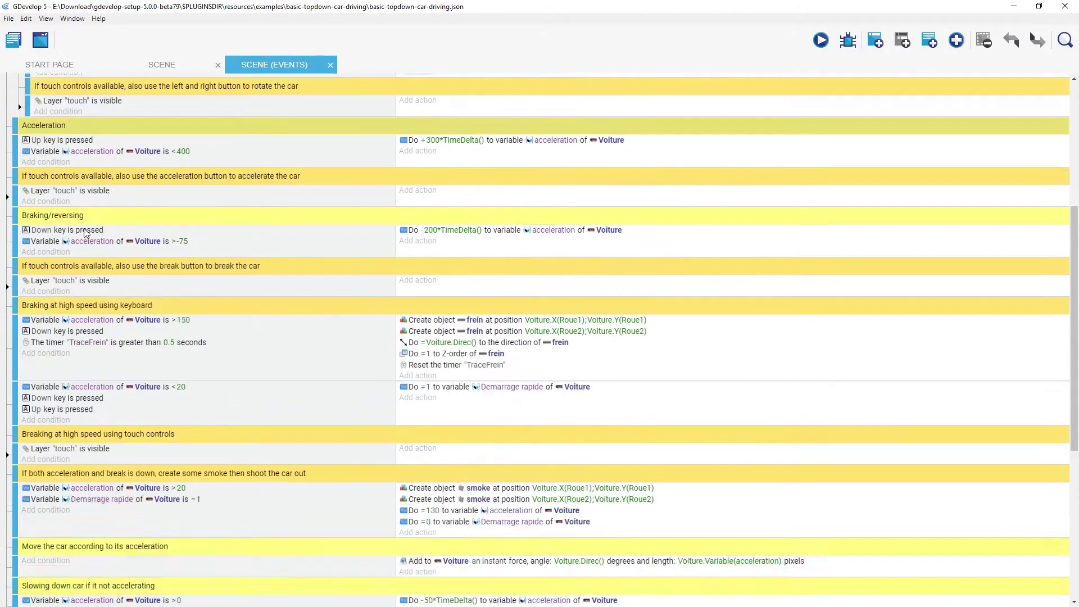
pyautogui.scroll(-4, 85, 232)
pyautogui.scroll(6, 92, 334)
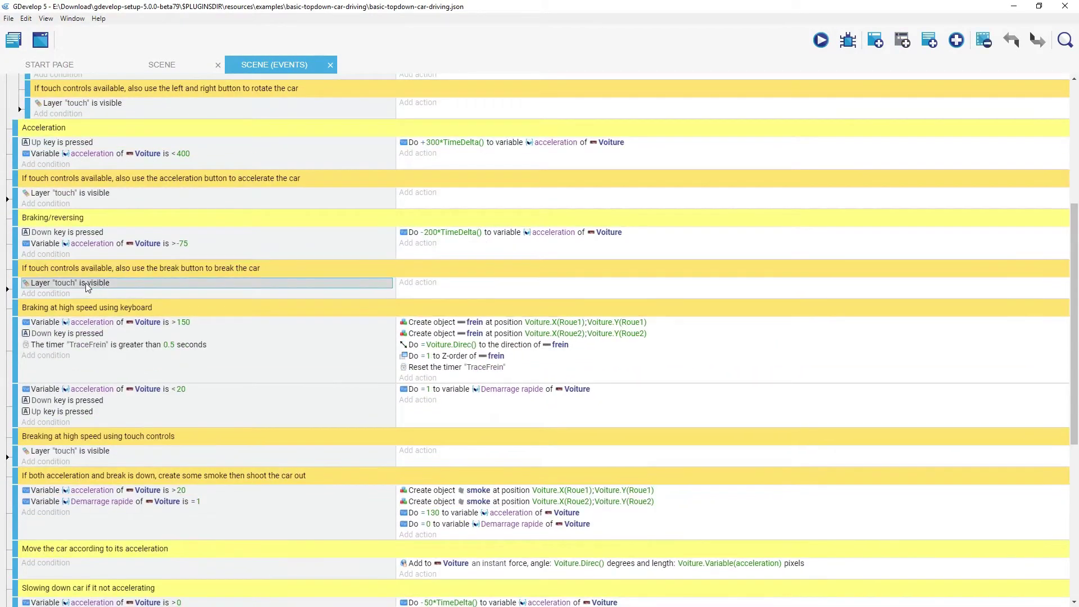
pyautogui.click(7, 289)
pyautogui.scroll(2, 66, 296)
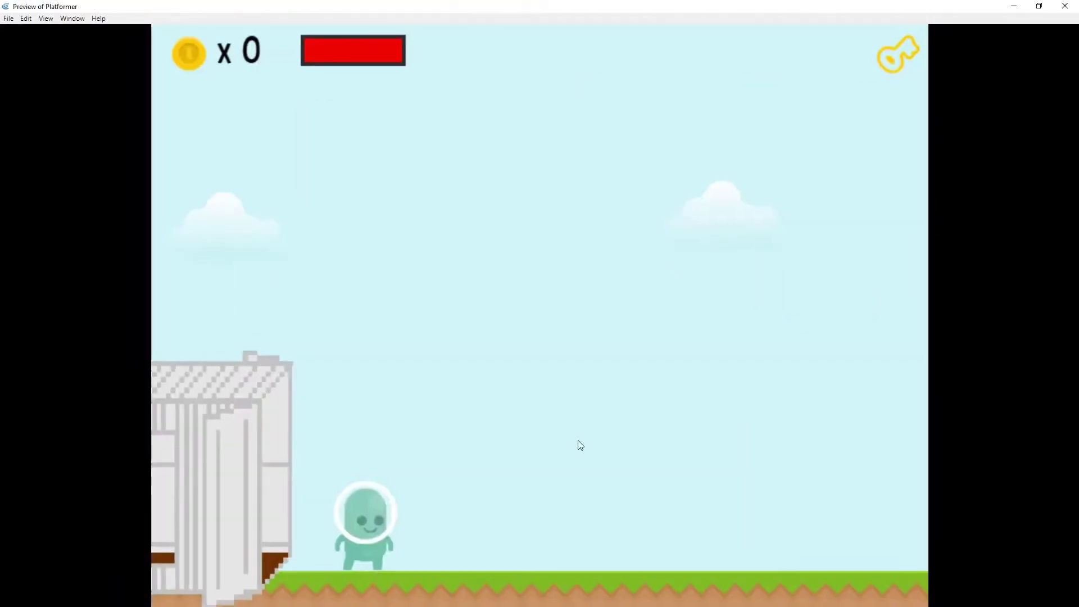
# Play the Platformer demo: jump past the signs, open the door, collect coins and climb the ladder.
pyautogui.press('Right')
pyautogui.press('space')
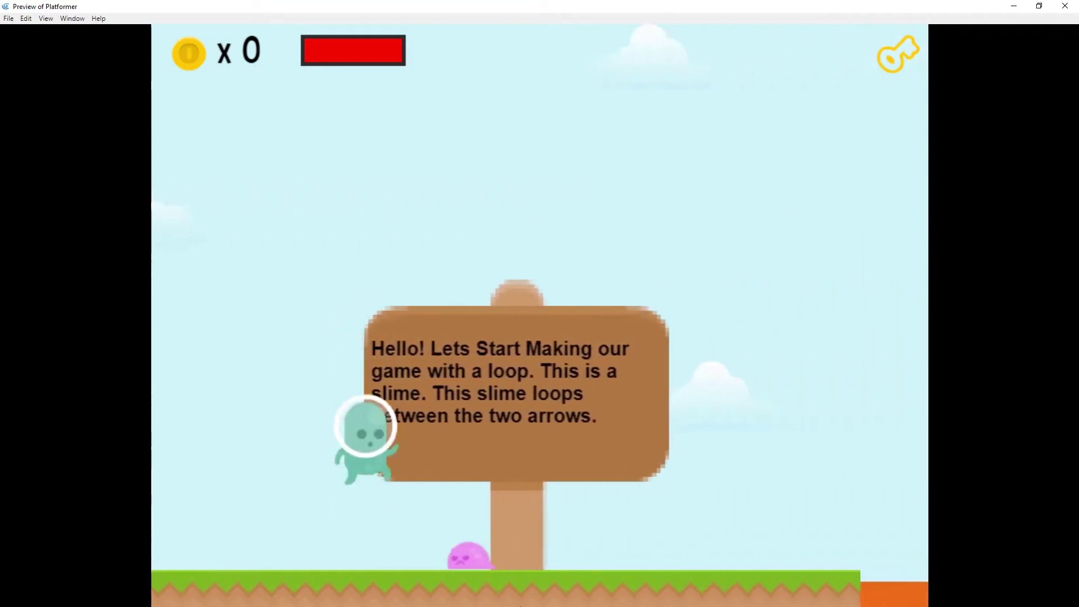
pyautogui.press('Right')
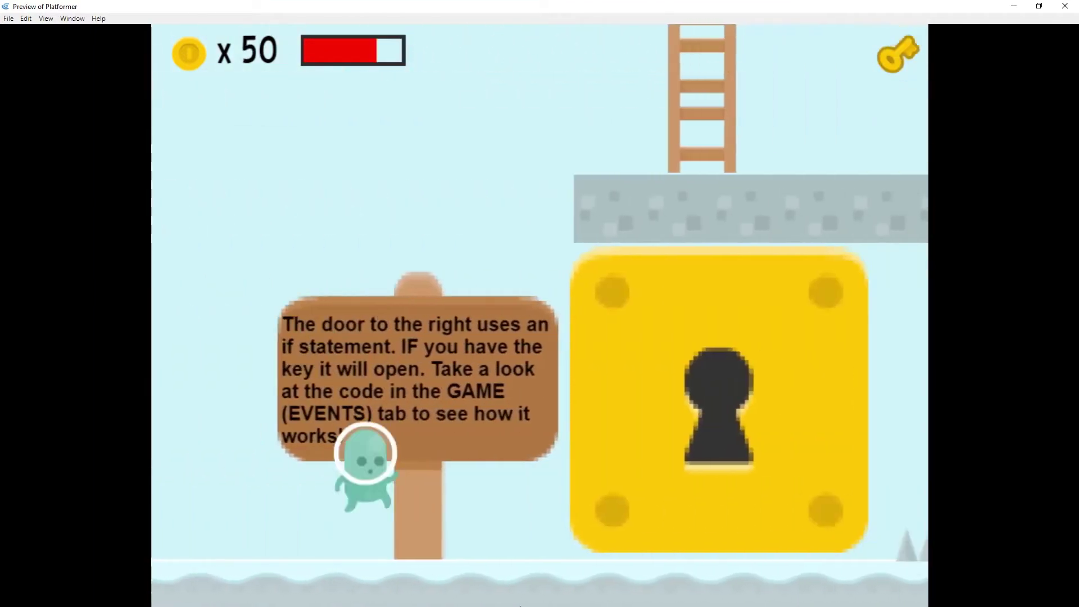
pyautogui.press('Right')
pyautogui.press('space')
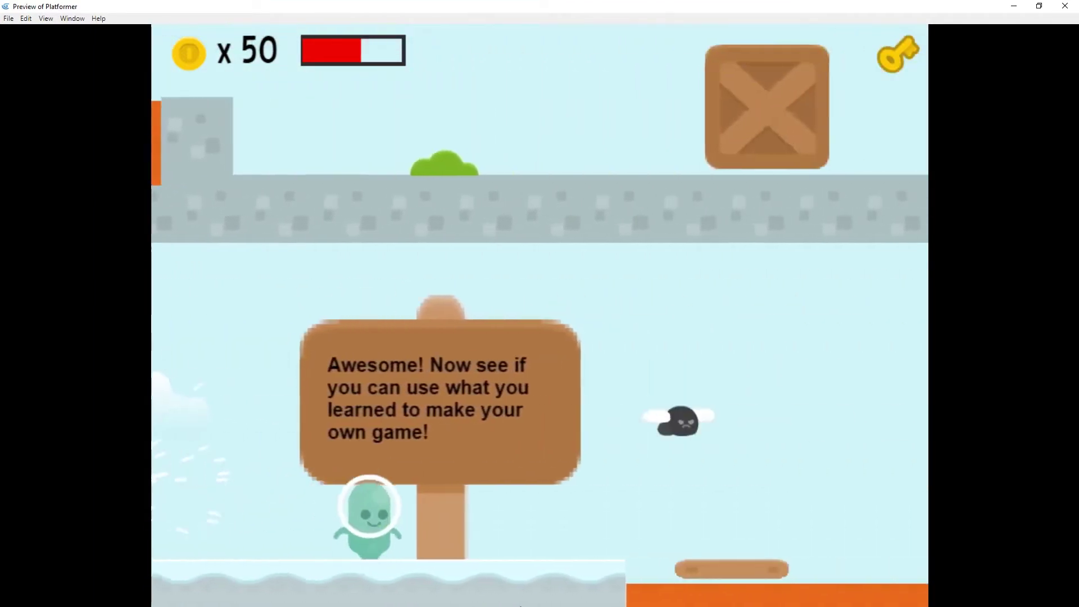
pyautogui.press('Right')
pyautogui.press('Up')
pyautogui.press('Left')
# Launch the Bomb The Crate preview and start moving the player and dropping bombs.
pyautogui.press('Left')
pyautogui.press('space')
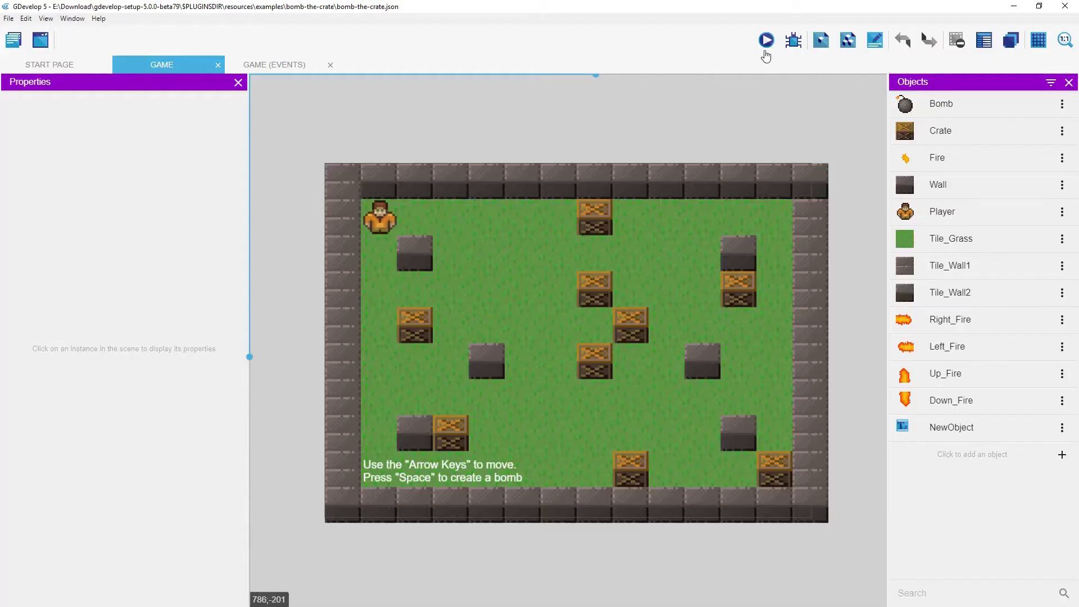
pyautogui.click(766, 40)
pyautogui.press('space')
pyautogui.press('Down')
pyautogui.press('space')
pyautogui.press('Right')
pyautogui.press('space')
# Keep moving the player around the grid, dropping bombs beside the crates.
pyautogui.press('Left')
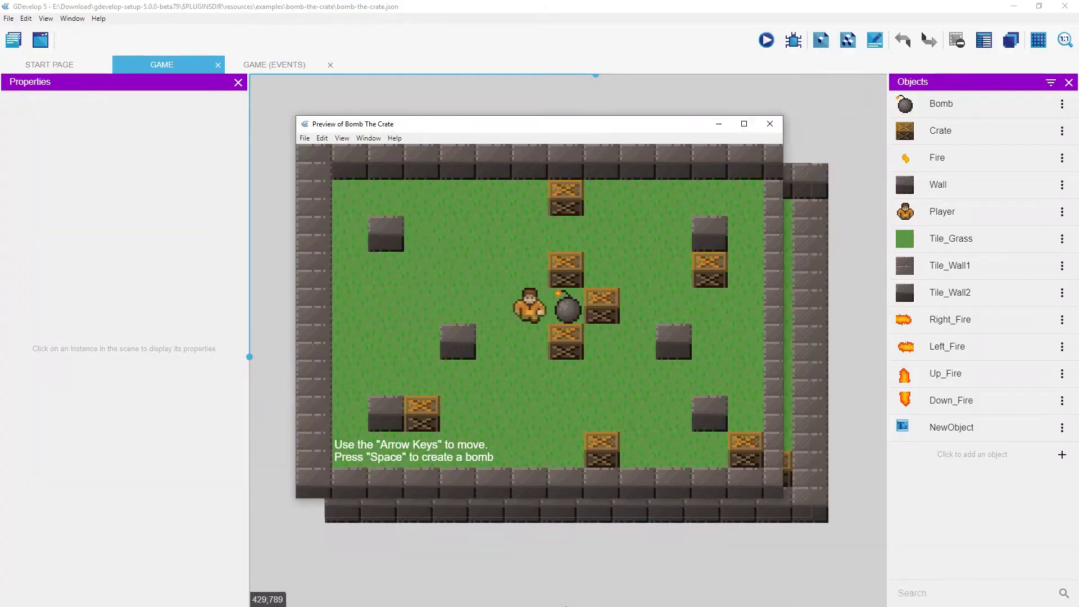
pyautogui.press('Down')
pyautogui.press('Right')
pyautogui.press('space')
pyautogui.press('Up')
pyautogui.press('space')
pyautogui.press('Left')
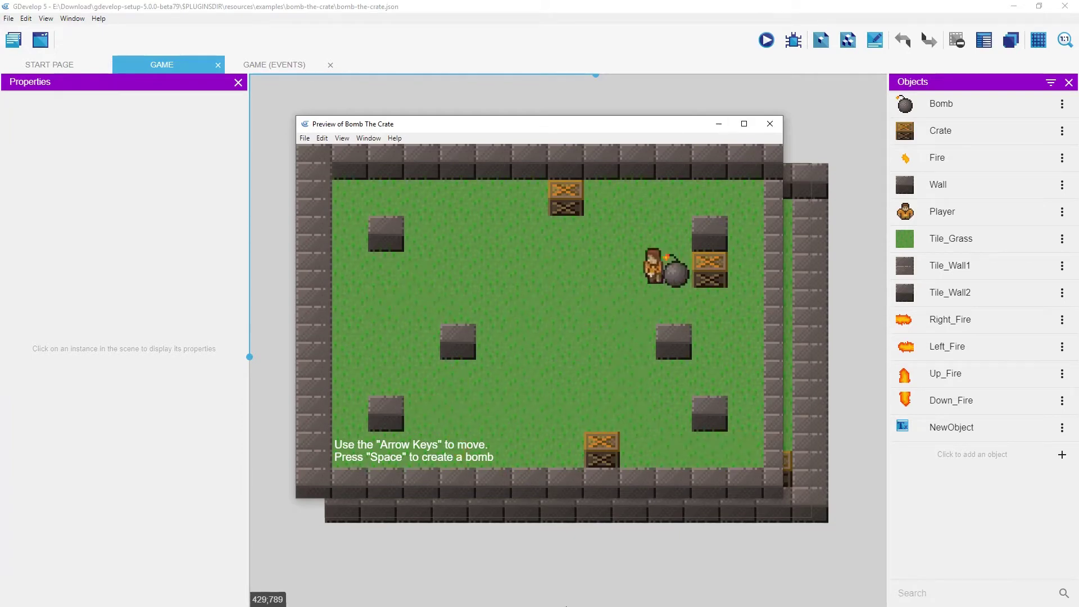
pyautogui.press('Down')
pyautogui.press('space')
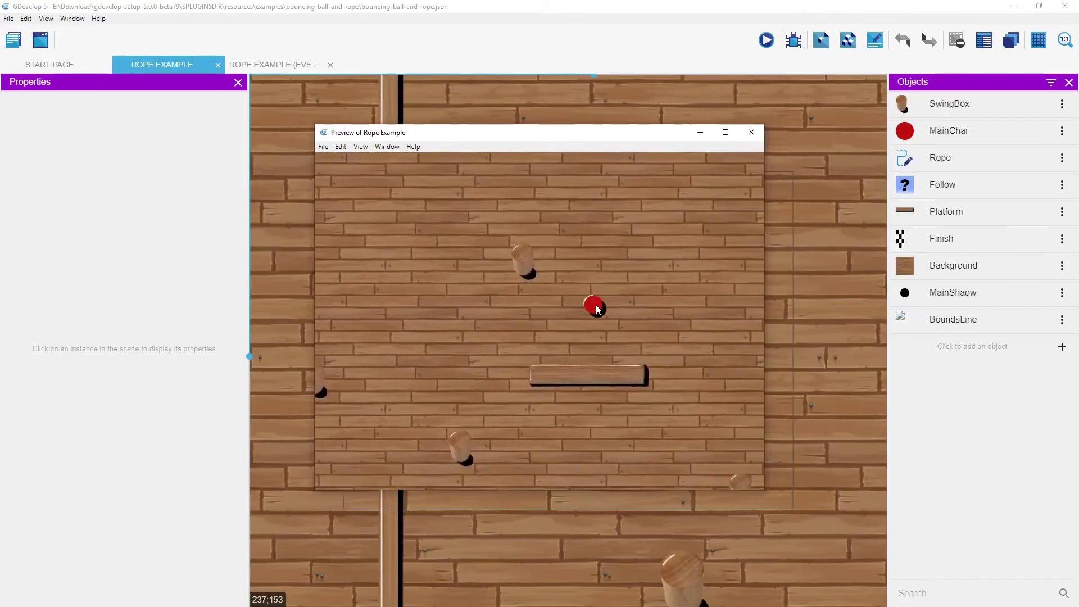
# Attach the ball's rope to swing it, then move the paddle to keep the ball in play.
pyautogui.click(571, 296)
pyautogui.click(579, 309)
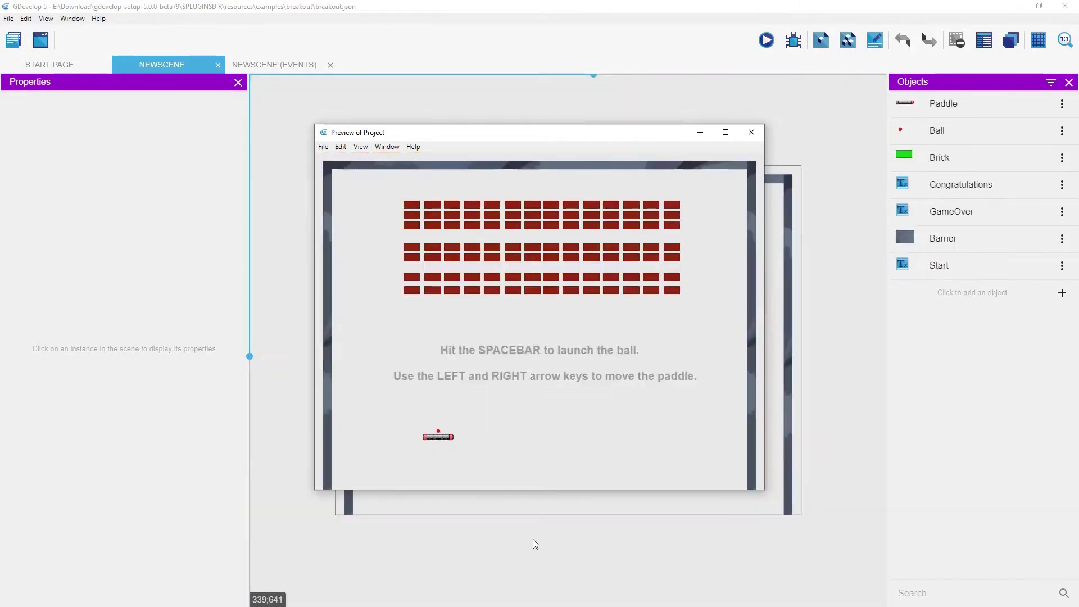
pyautogui.press('space')
pyautogui.press('Right')
pyautogui.press('Left')
pyautogui.press('Left')
pyautogui.press('Left')
pyautogui.press('Right')
pyautogui.press('Left')
pyautogui.press('Right')
pyautogui.press('Right')
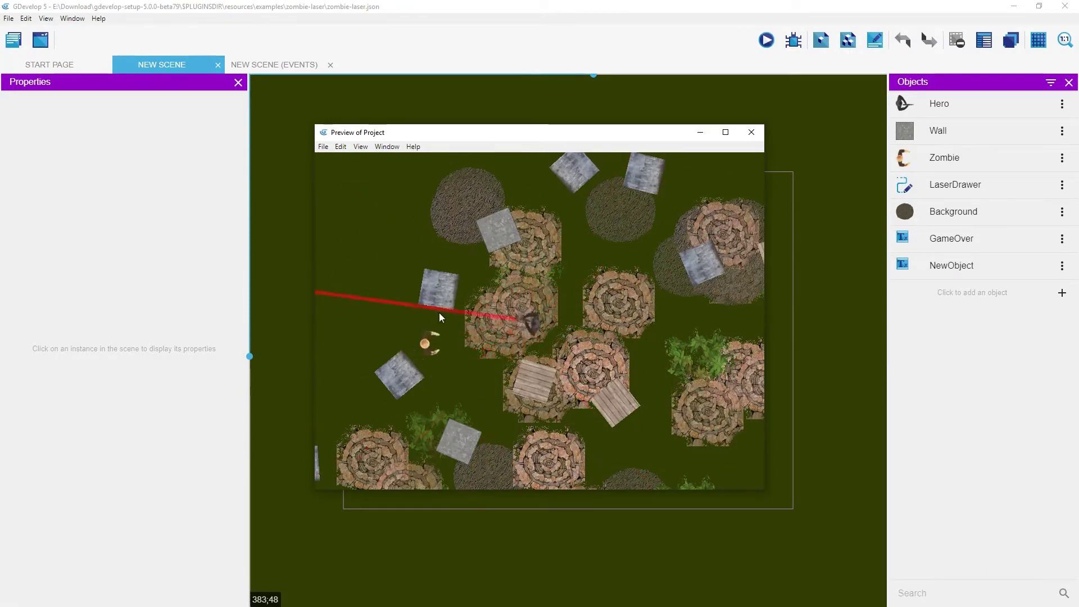
# Close the zombie preview and steer the GD Blade ship around the screen.
pyautogui.click(752, 132)
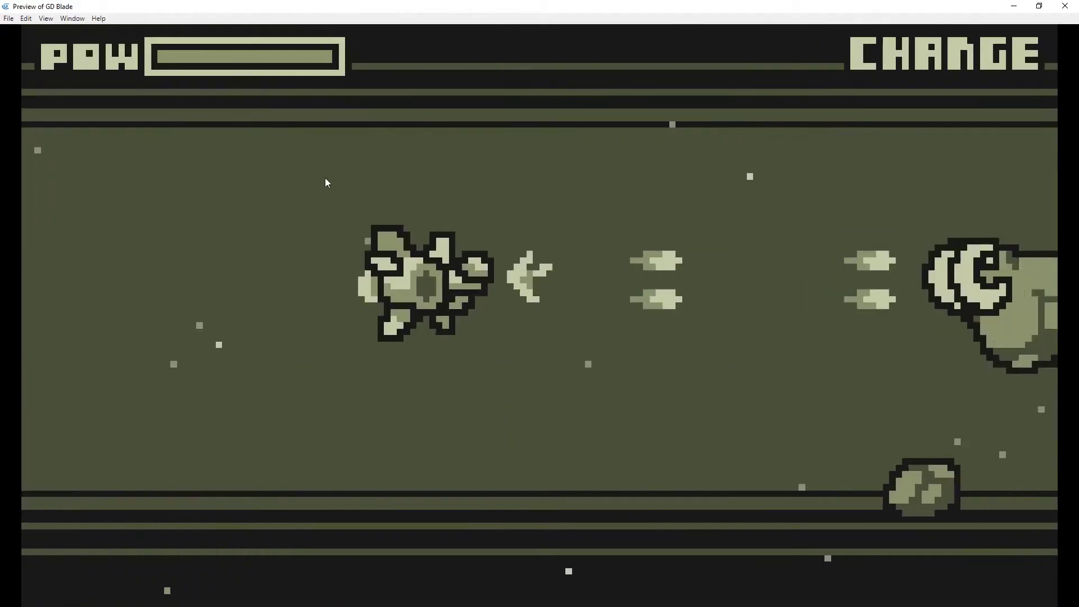
pyautogui.press('Down')
pyautogui.press('Up')
pyautogui.press('Right')
pyautogui.press('Down')
pyautogui.press('Left')
pyautogui.press('Up')
pyautogui.press('Left')
pyautogui.press('Up')
pyautogui.press('Right')
# Keep steering the ship up, down and left across the field.
pyautogui.press('Down')
pyautogui.press('Up')
pyautogui.press('Down')
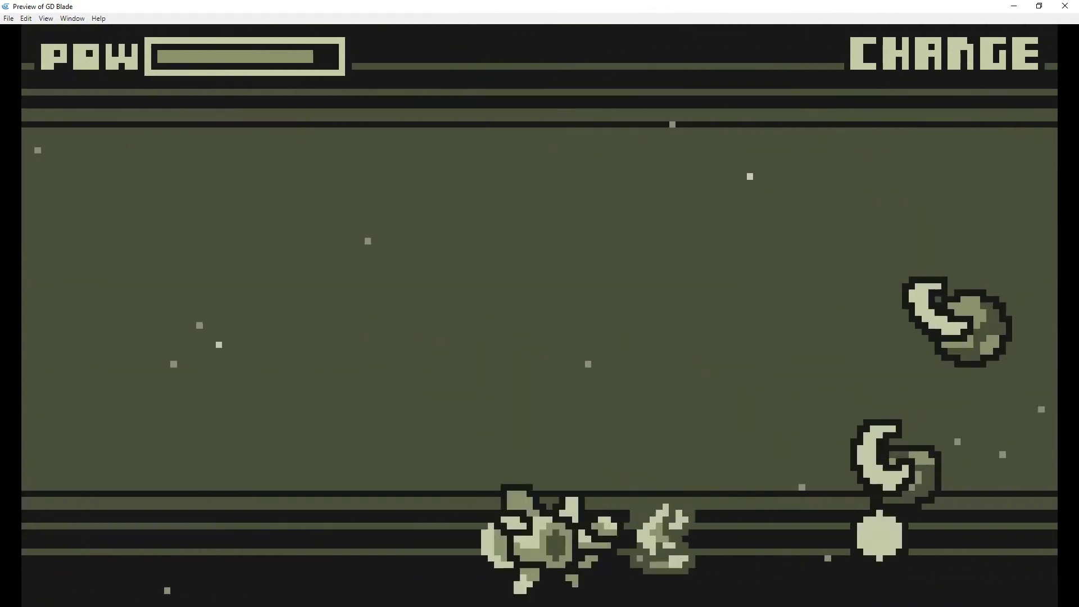
pyautogui.press('Up')
pyautogui.press('Down')
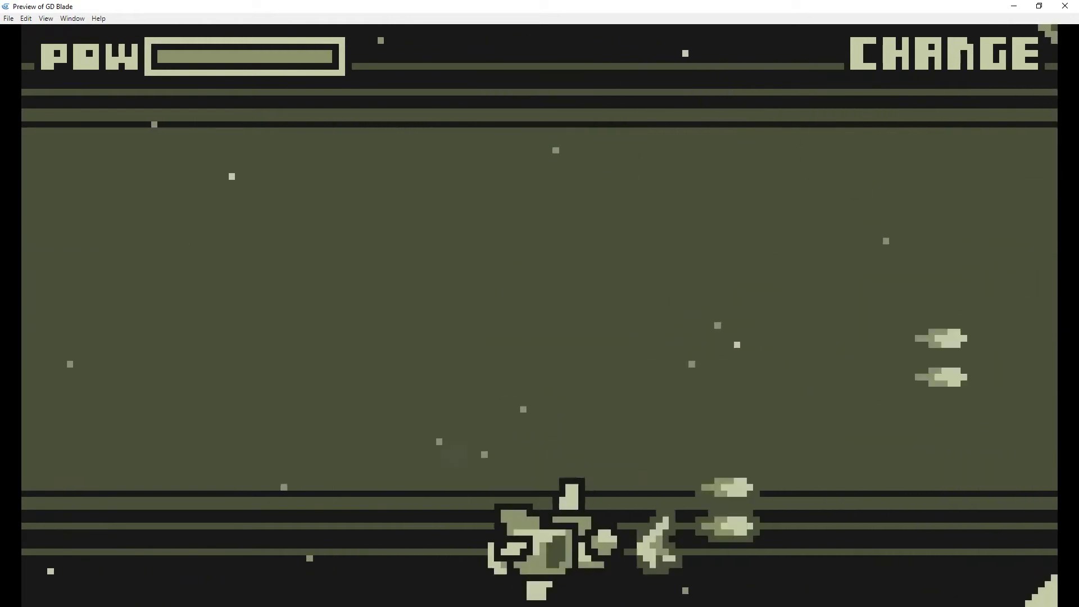
pyautogui.press('Left')
pyautogui.press('Up')
pyautogui.press('Down')
pyautogui.press('Up')
pyautogui.press('Down')
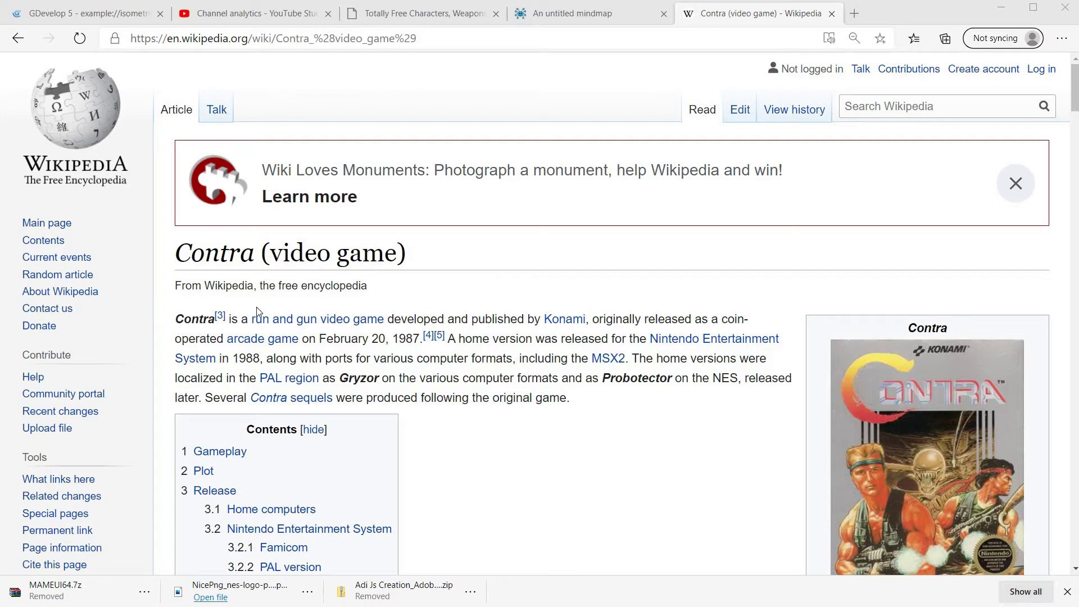
# Highlight 'run and gun' in the intro, then scroll down to the Gameplay heading.
pyautogui.moveTo(252, 319); pyautogui.dragTo(316, 321)
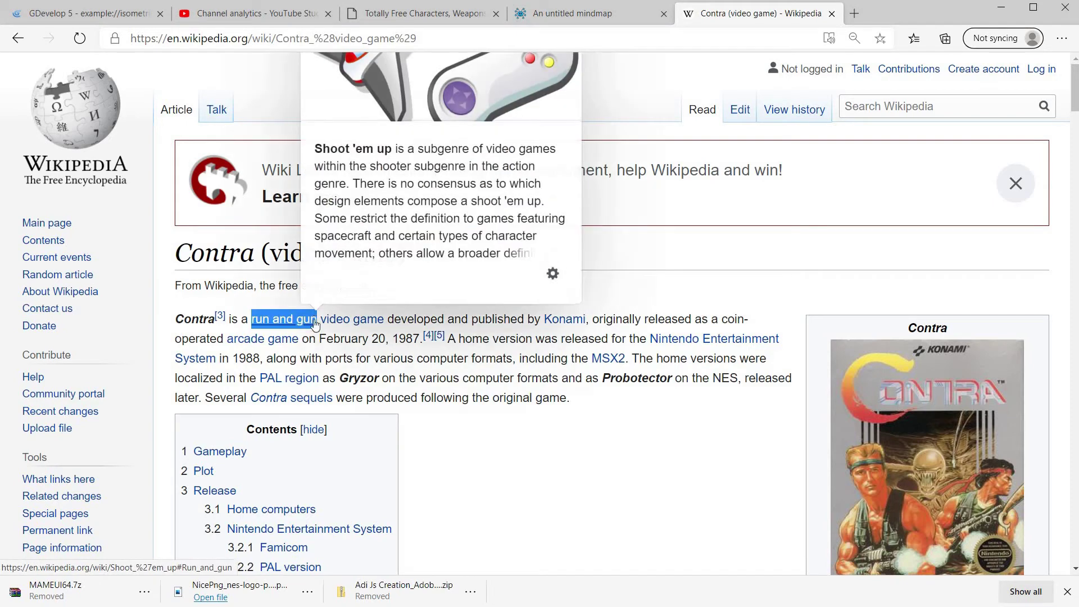
pyautogui.scroll(-1, 466, 429)
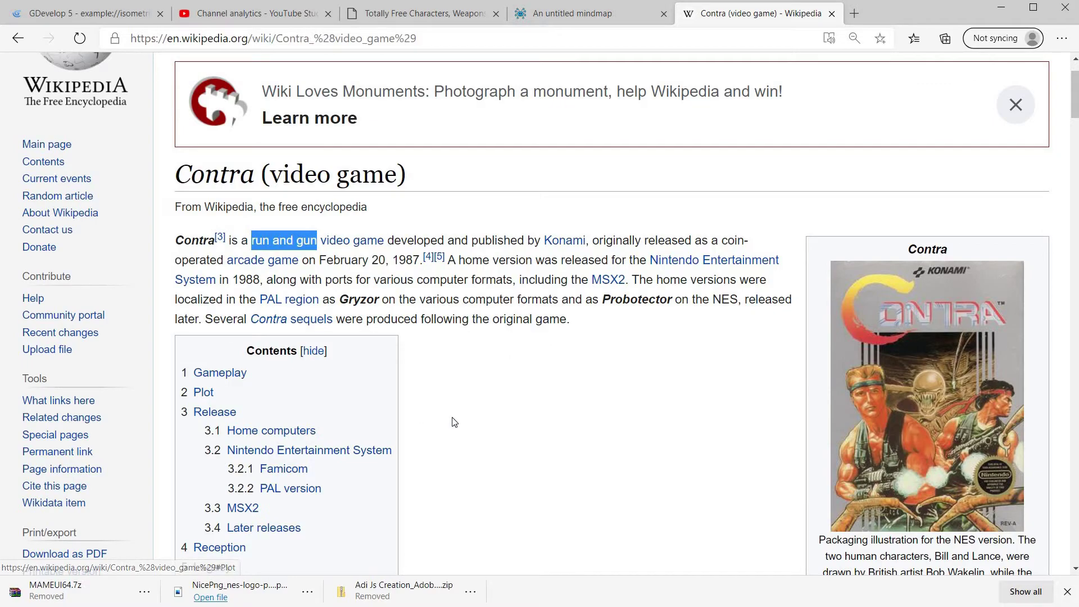
pyautogui.scroll(-5, 444, 420)
pyautogui.scroll(-2, 411, 417)
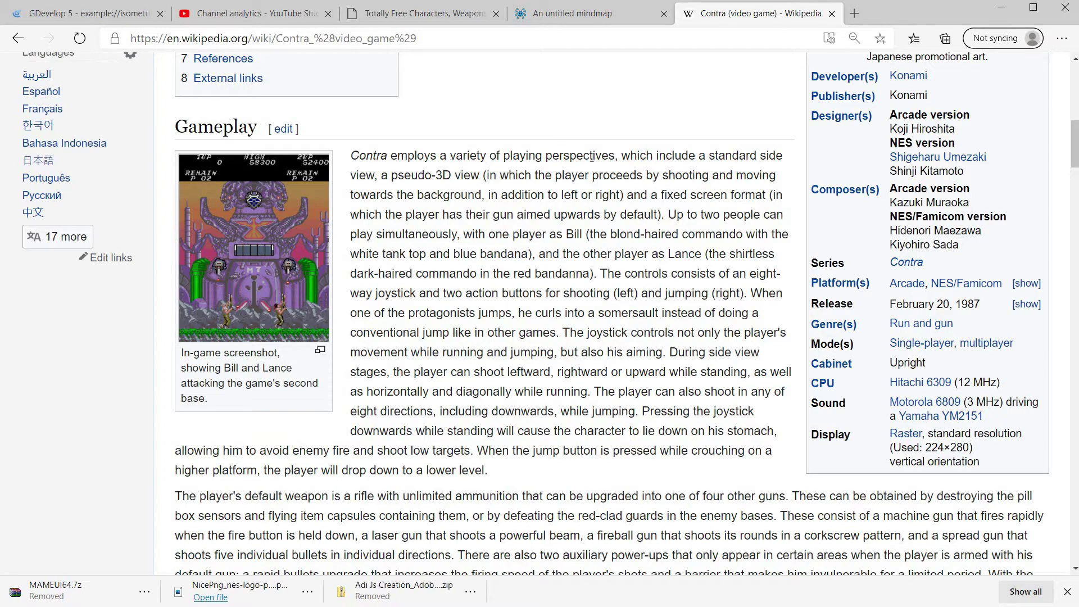
# Highlight 'variety of playing perspectives', 'pseudo-3D view', 'moving towards the background' and 'Up to two people'.
pyautogui.moveTo(450, 156); pyautogui.dragTo(615, 160)
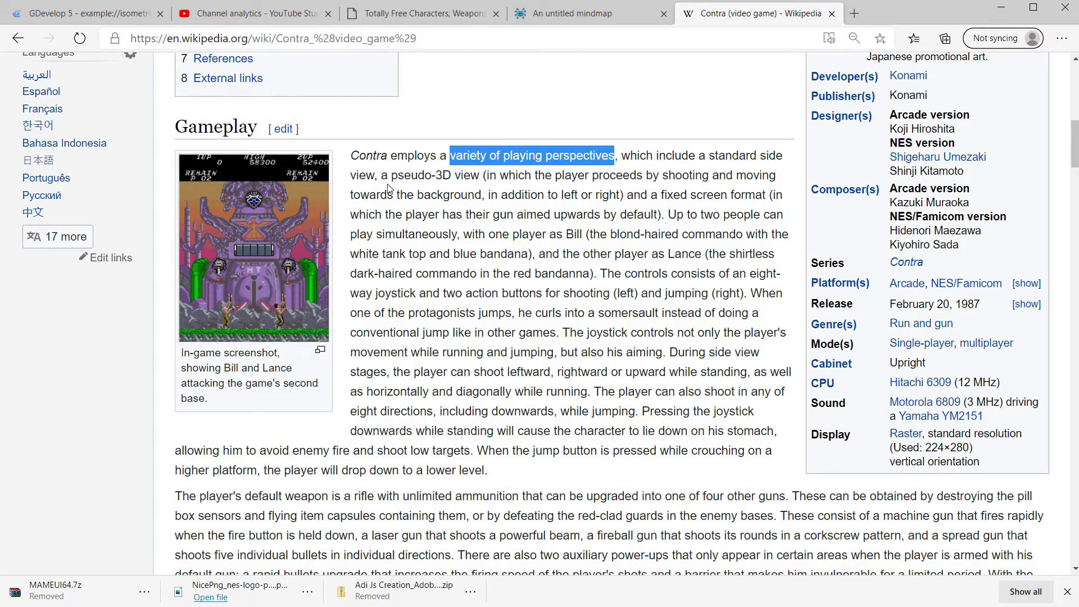
pyautogui.moveTo(388, 175); pyautogui.dragTo(473, 180)
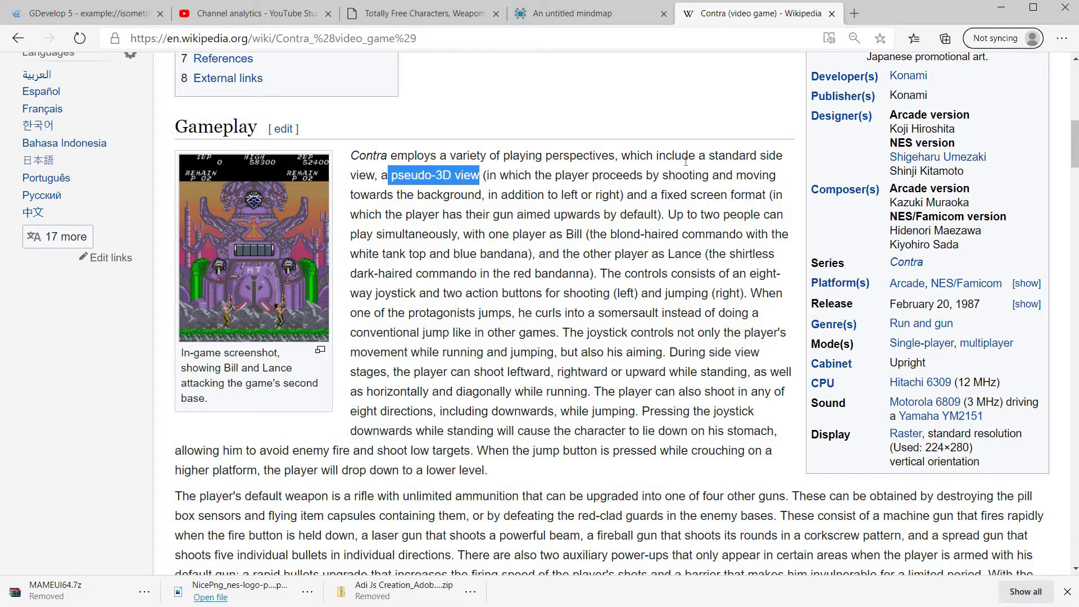
pyautogui.moveTo(734, 177); pyautogui.dragTo(483, 191)
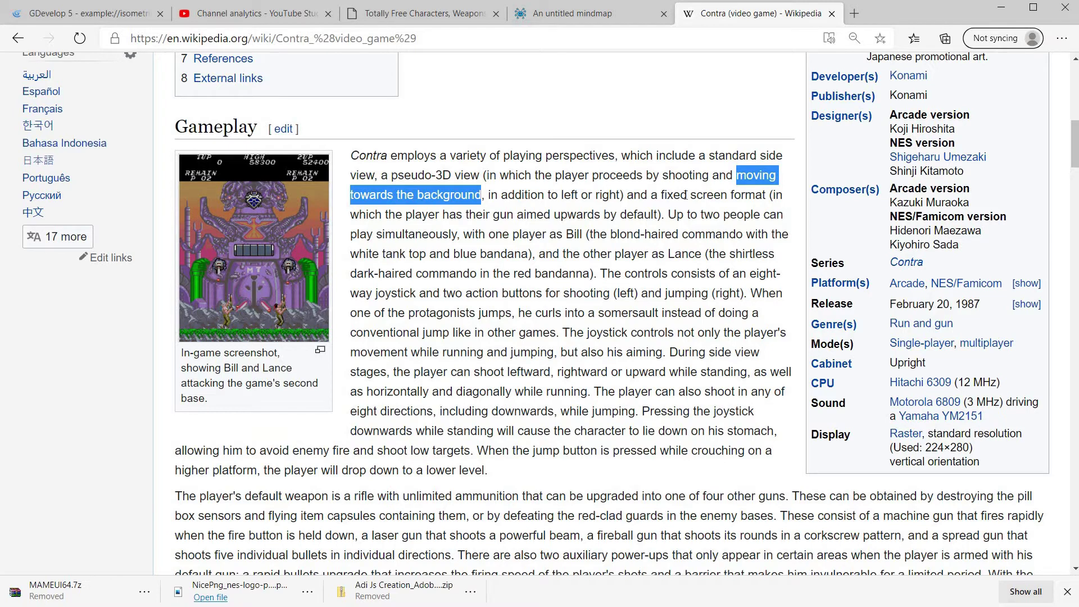
pyautogui.moveTo(666, 214); pyautogui.dragTo(762, 215)
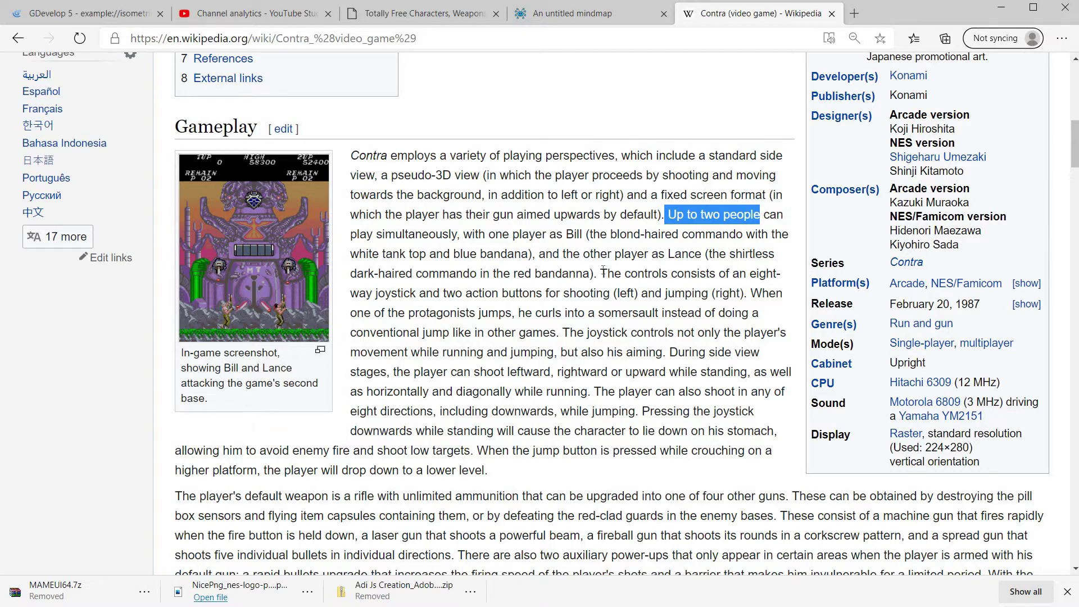
# Highlight the controls sentence, the somersault jump description, and the joystick aiming sentence.
pyautogui.moveTo(601, 273); pyautogui.dragTo(630, 290)
pyautogui.moveTo(720, 289); pyautogui.dragTo(746, 291)
pyautogui.click(746, 291)
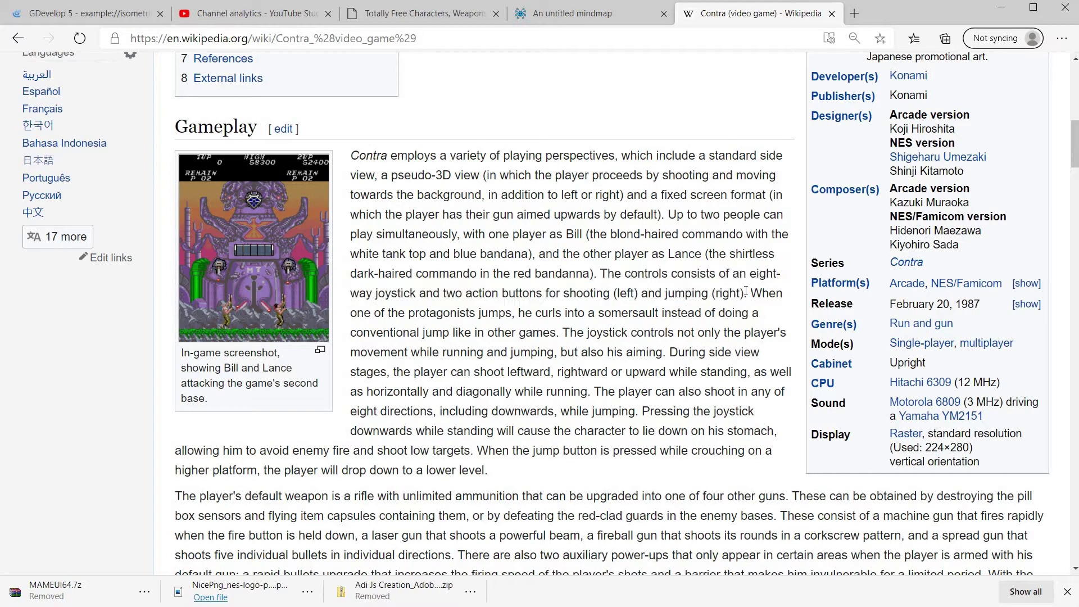
pyautogui.keyDown('shift'); pyautogui.moveTo(670, 292); pyautogui.dragTo(601, 270); pyautogui.keyUp('shift')
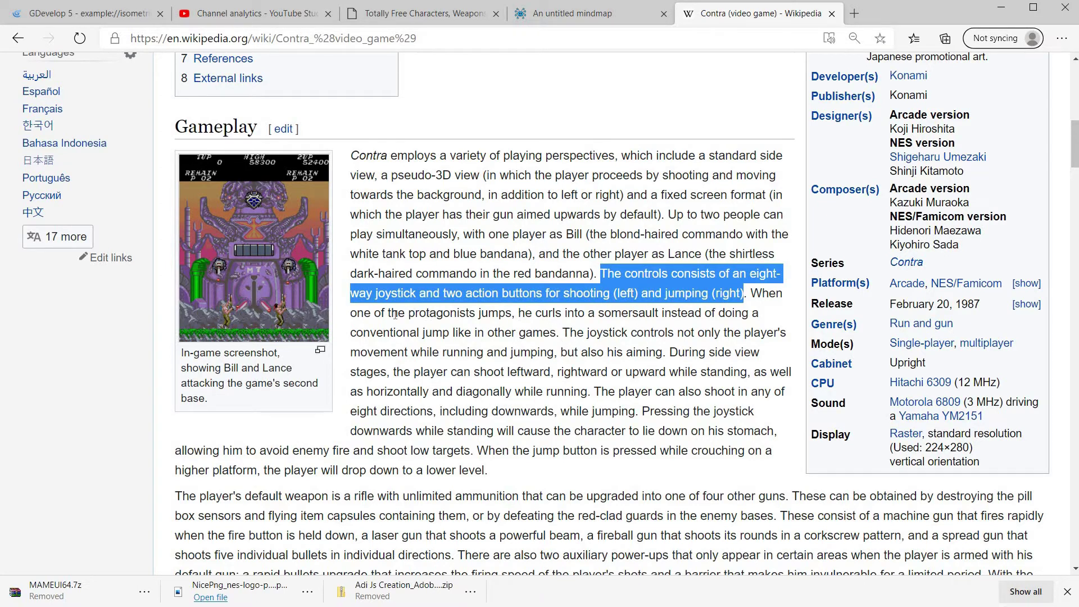
pyautogui.moveTo(388, 312); pyautogui.dragTo(664, 313)
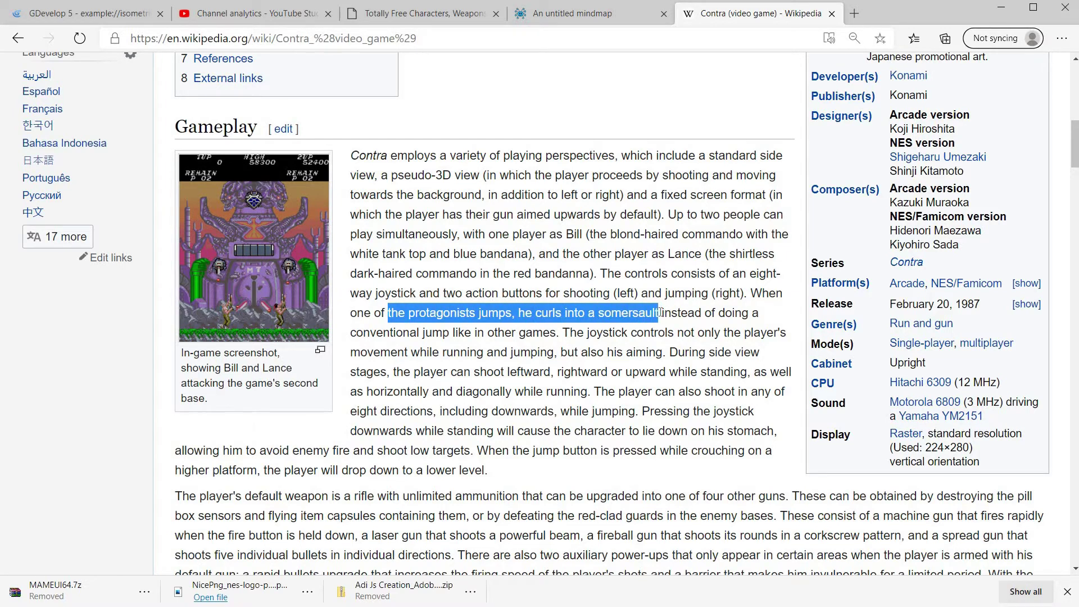
pyautogui.click(653, 366)
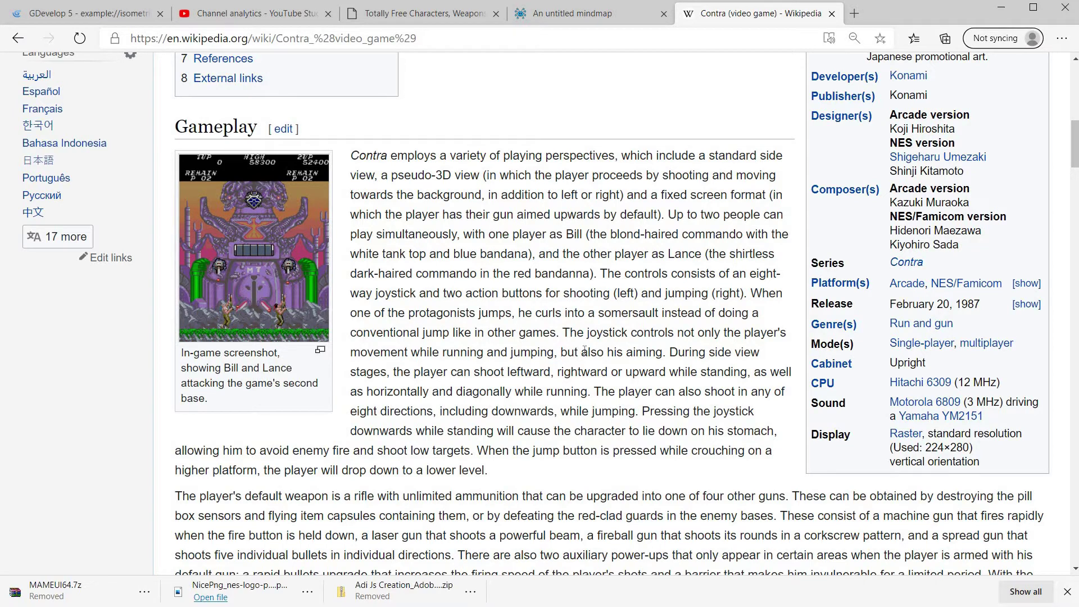
pyautogui.moveTo(563, 332); pyautogui.dragTo(664, 352)
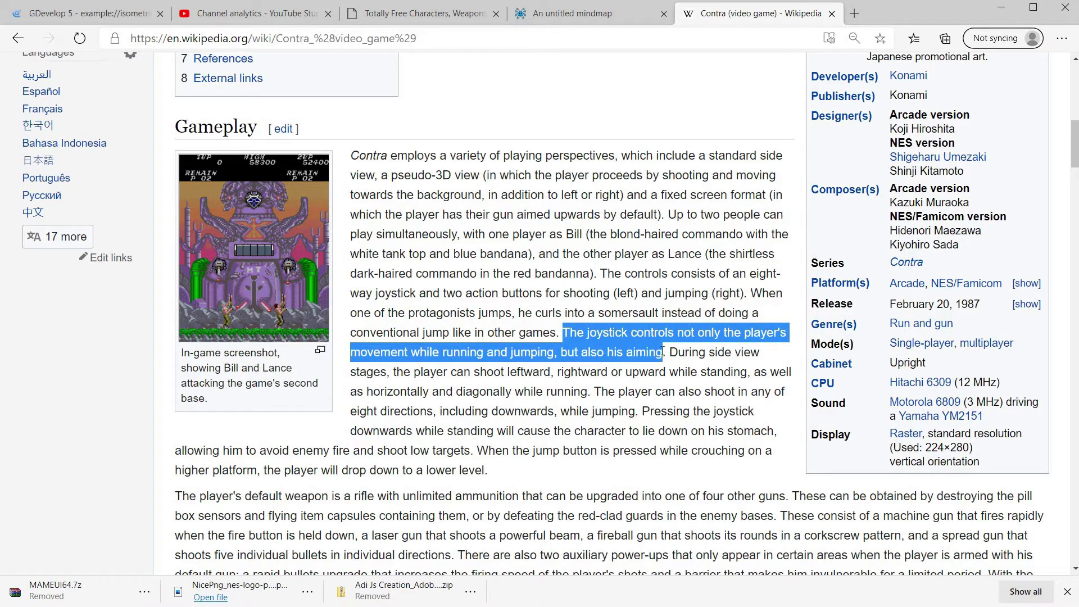
pyautogui.click(697, 368)
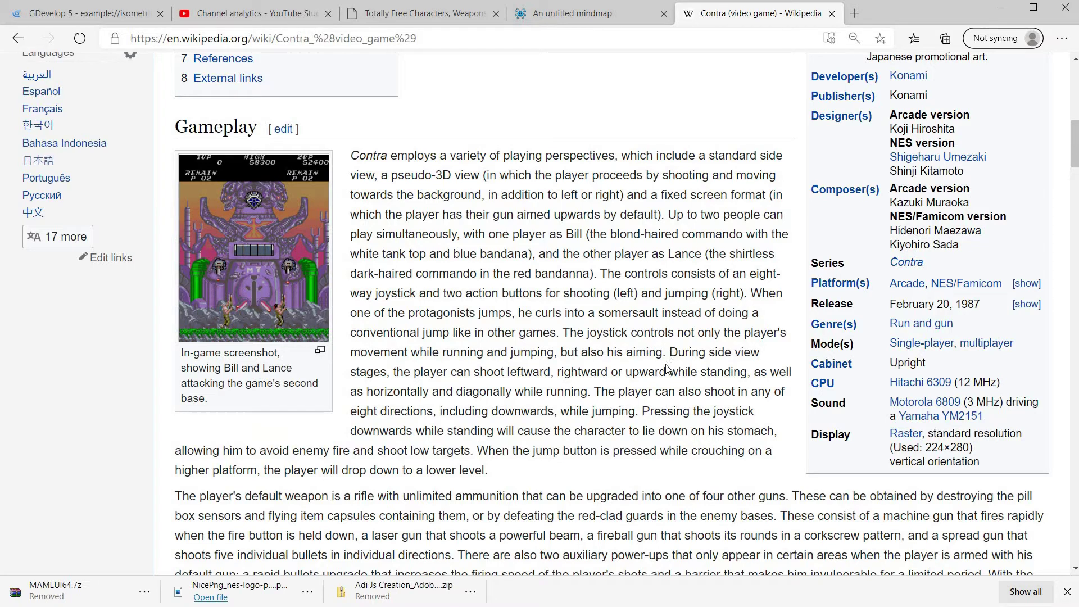
pyautogui.moveTo(669, 352); pyautogui.dragTo(748, 374)
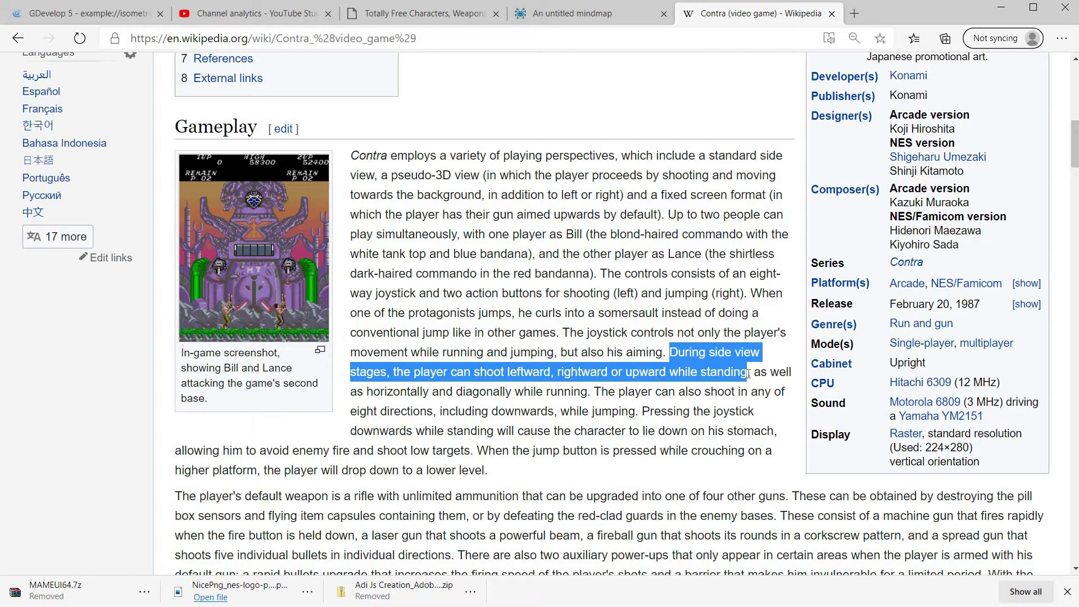
pyautogui.click(753, 374)
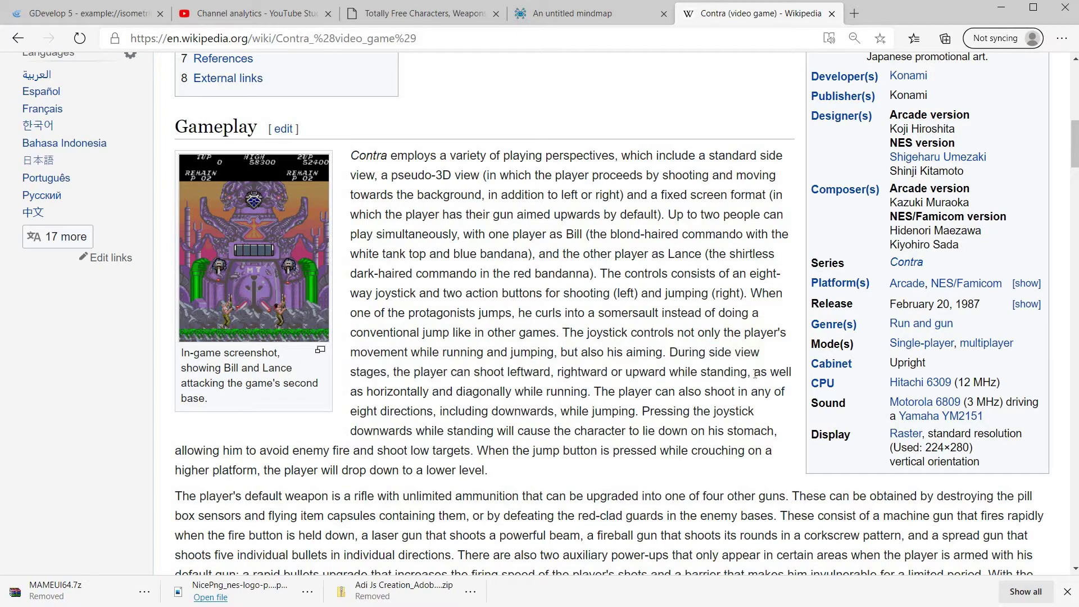
pyautogui.moveTo(626, 387); pyautogui.dragTo(590, 387)
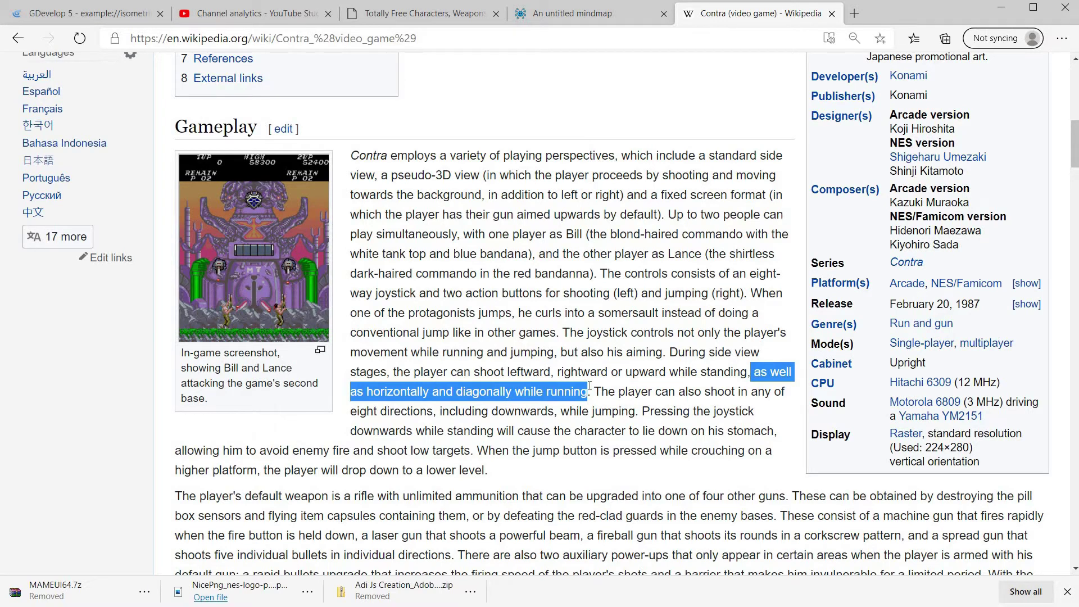
pyautogui.moveTo(588, 392); pyautogui.dragTo(775, 431)
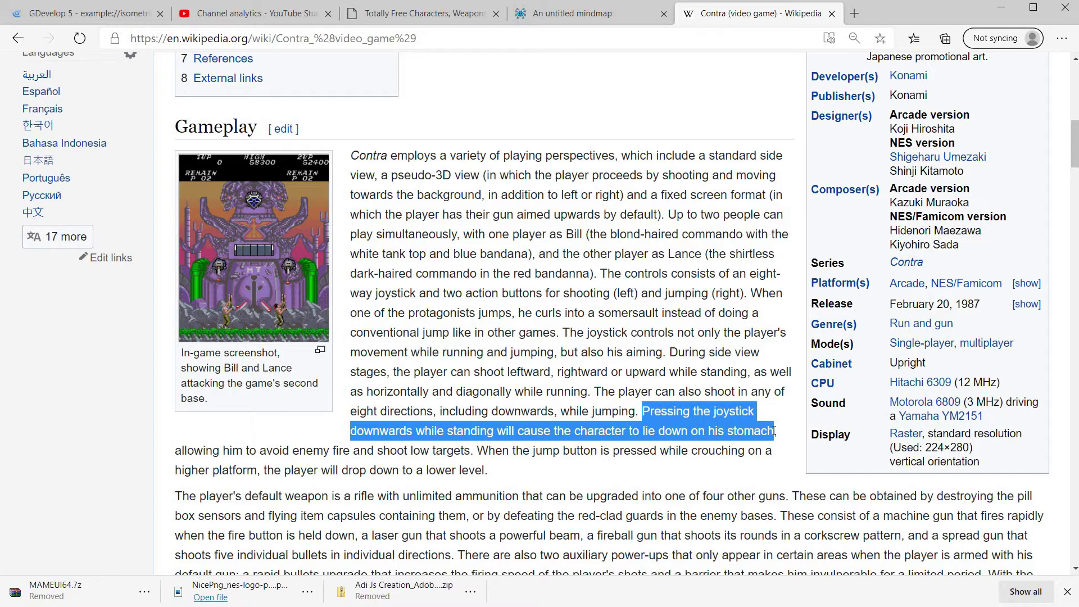
pyautogui.click(775, 430)
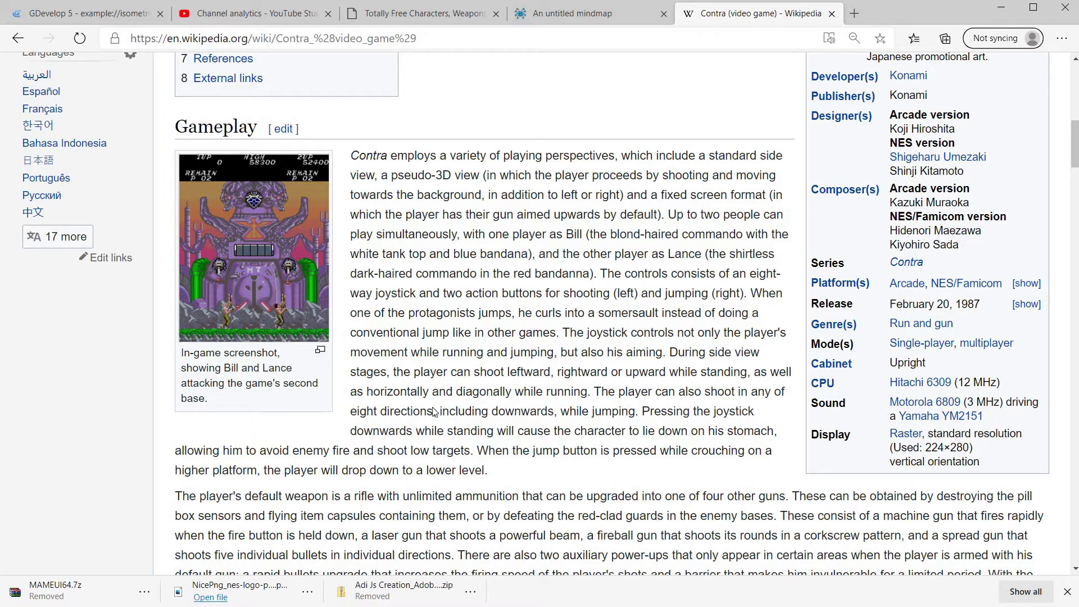
pyautogui.scroll(-3, 412, 416)
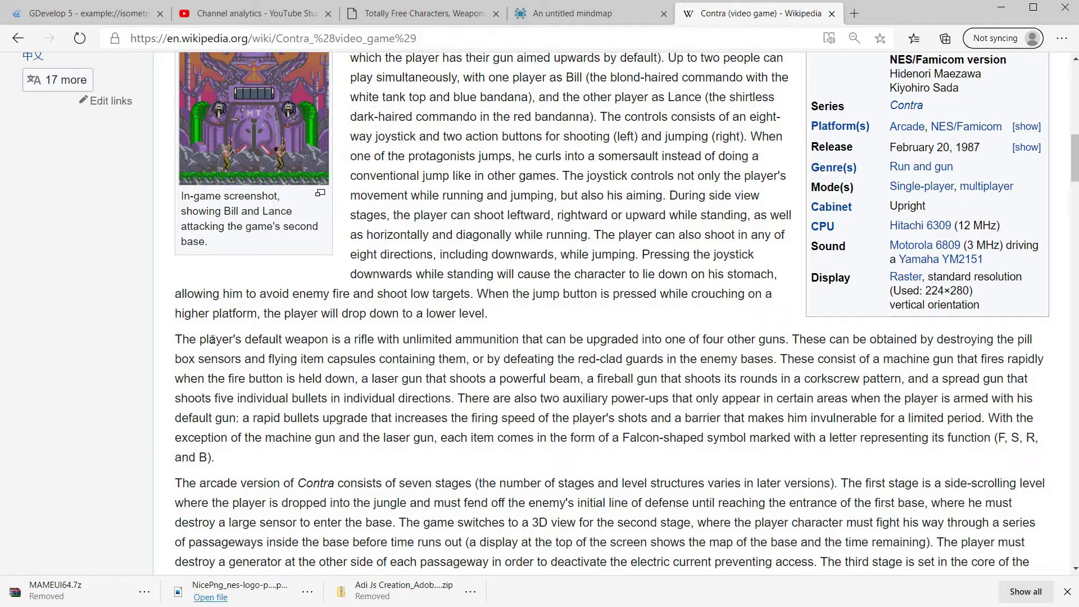
pyautogui.moveTo(175, 339); pyautogui.dragTo(455, 343)
pyautogui.moveTo(522, 353); pyautogui.dragTo(520, 353)
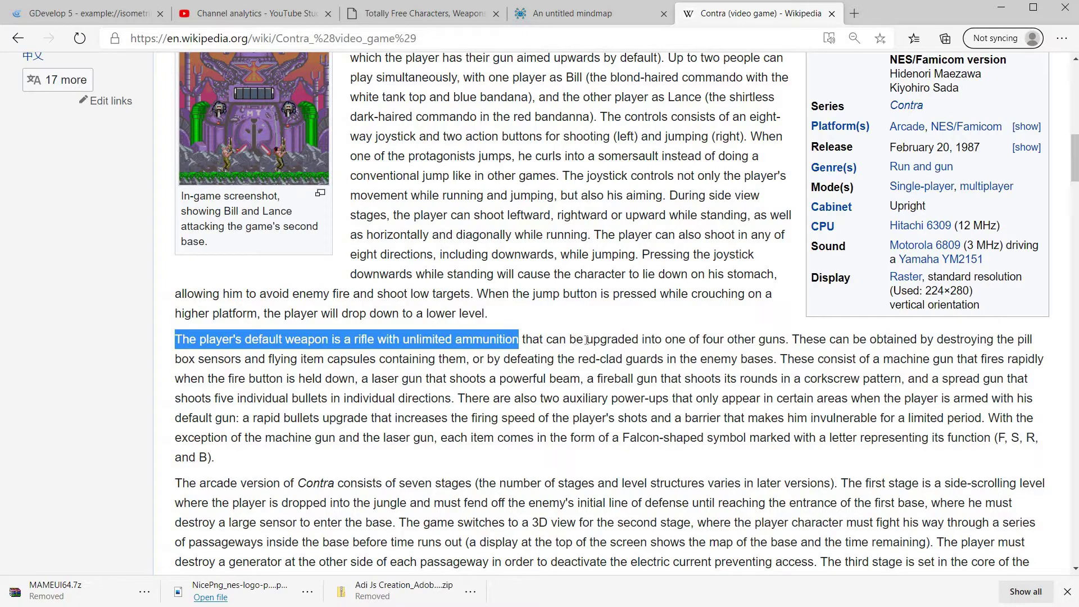
pyautogui.moveTo(588, 340); pyautogui.dragTo(785, 352)
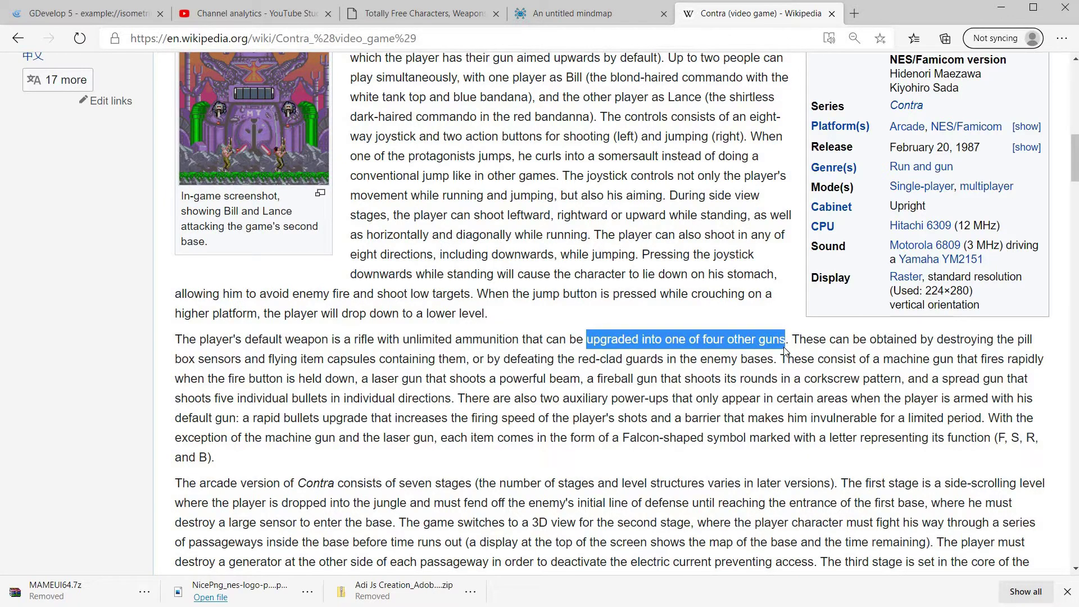
pyautogui.click(787, 434)
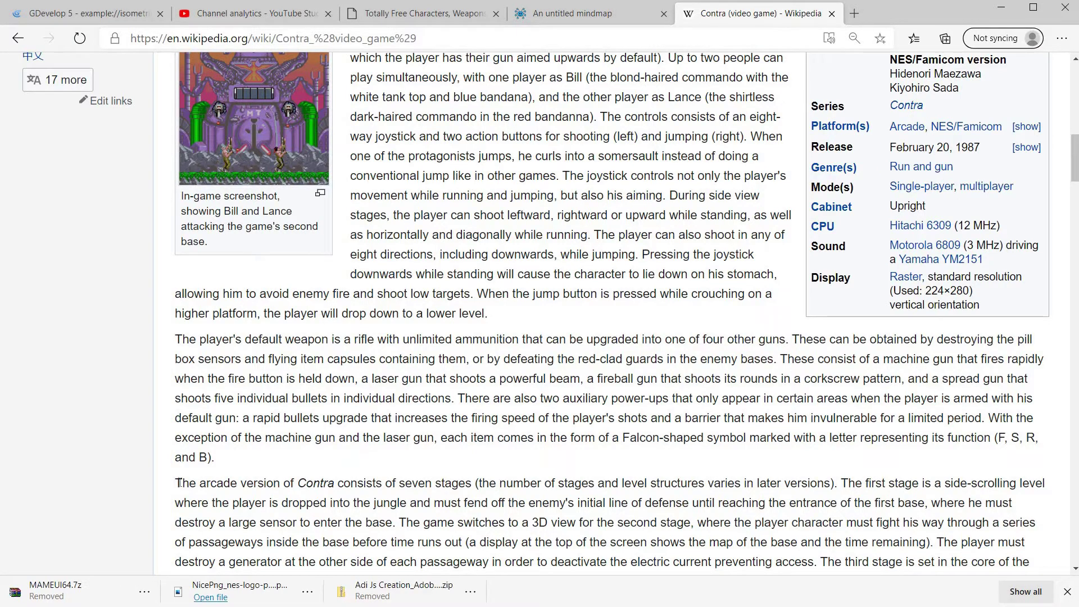
pyautogui.moveTo(181, 484); pyautogui.dragTo(471, 477)
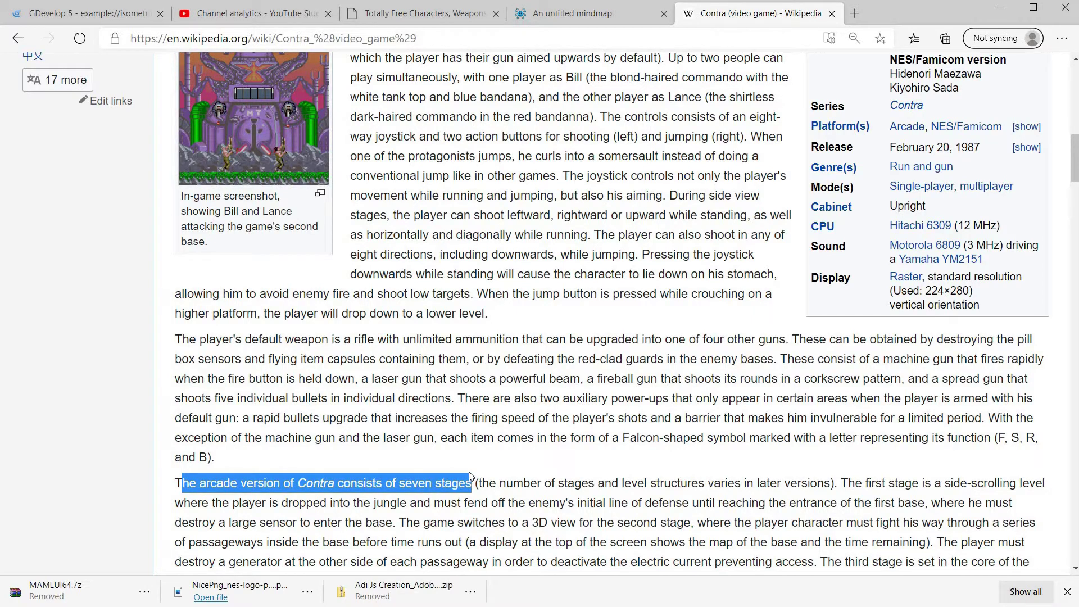
pyautogui.click(471, 477)
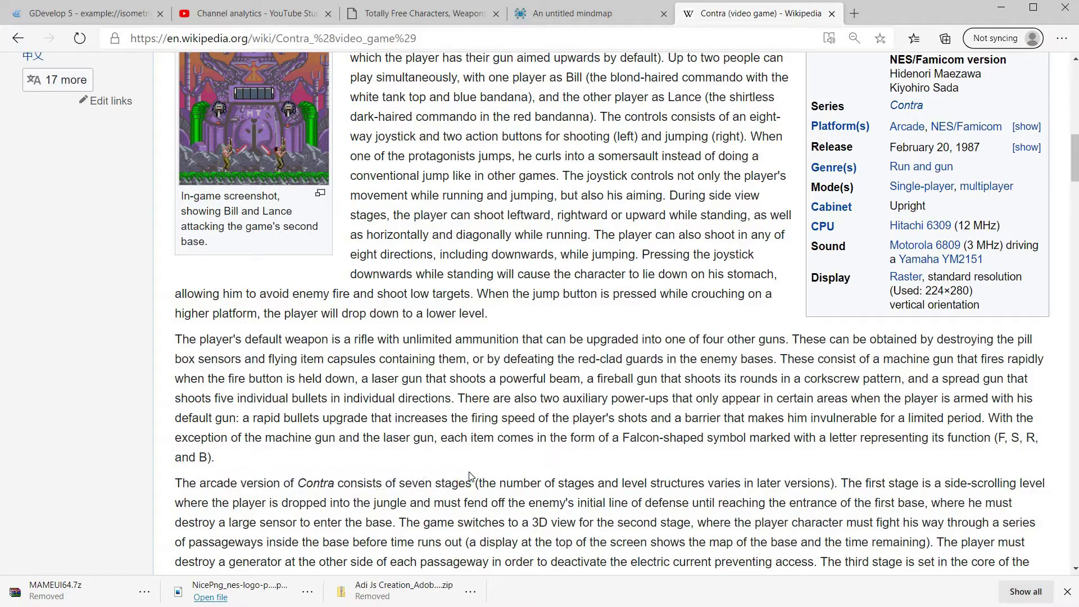
# Switch to the Contra mind map and zoom in on it.
pyautogui.hotkey('ctrl', 'shift', 'Tab')
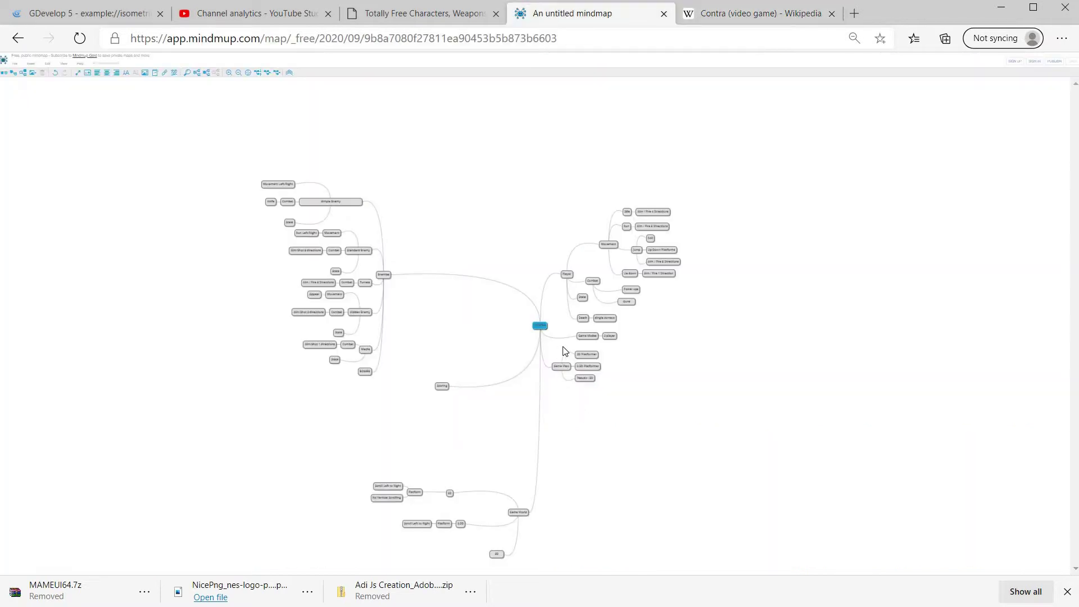
pyautogui.keyDown('ctrl'); pyautogui.scroll(3, 562, 346); pyautogui.keyUp('ctrl')
pyautogui.keyDown('ctrl'); pyautogui.scroll(2, 562, 346); pyautogui.keyUp('ctrl')
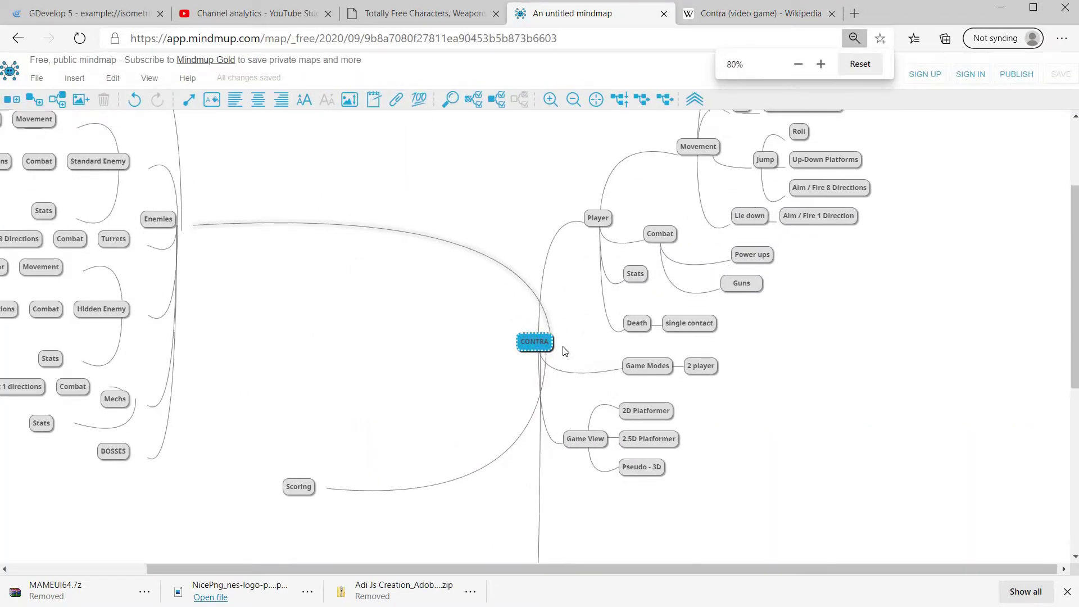
pyautogui.keyDown('ctrl'); pyautogui.scroll(2, 562, 346); pyautogui.keyUp('ctrl')
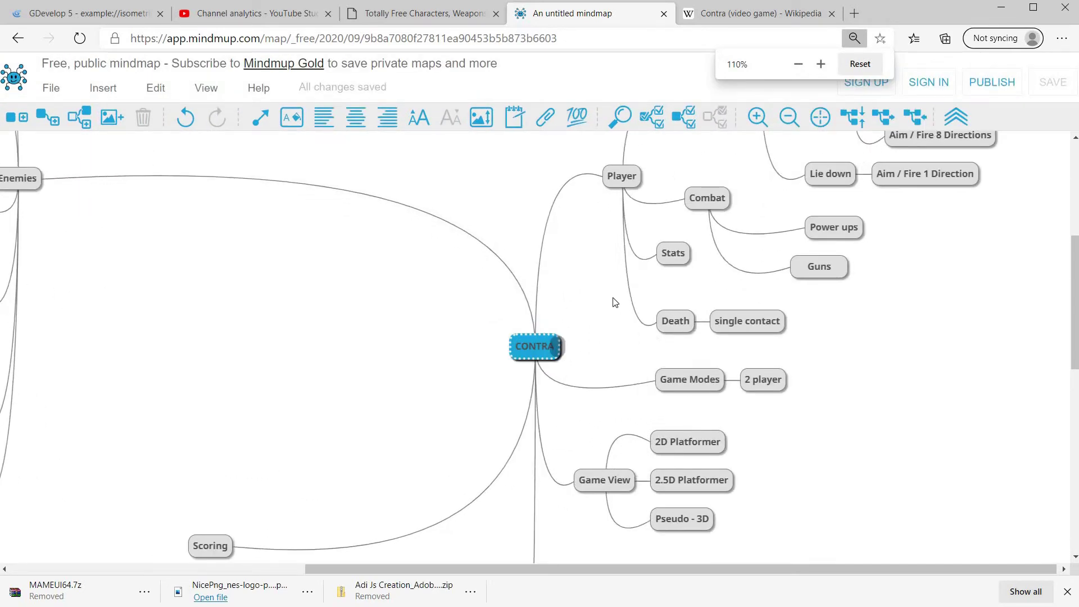
pyautogui.scroll(3, 562, 348)
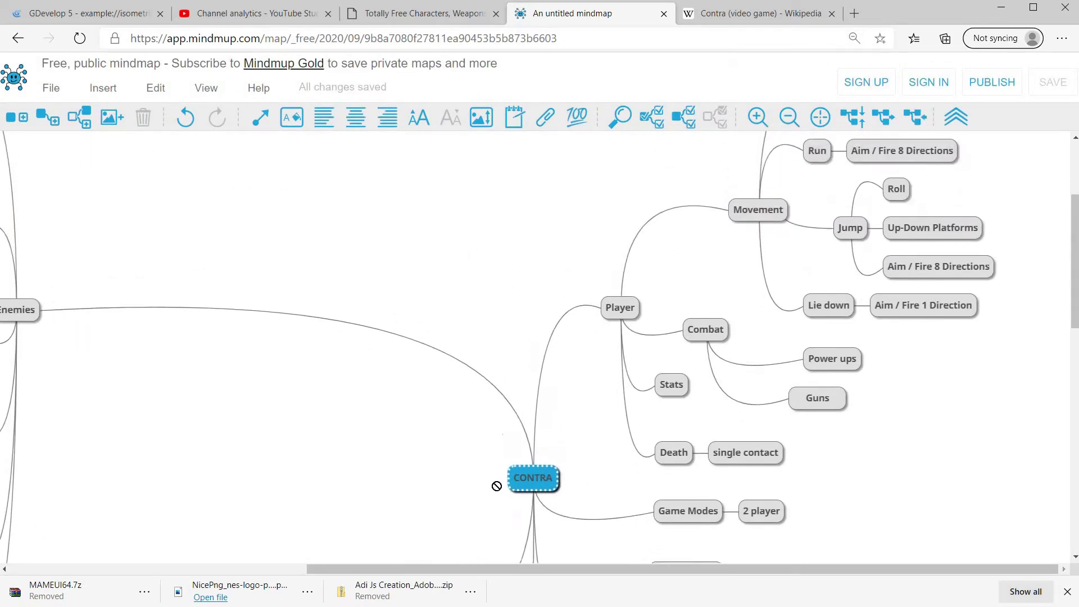
pyautogui.scroll(1, 496, 488)
pyautogui.scroll(1, 562, 321)
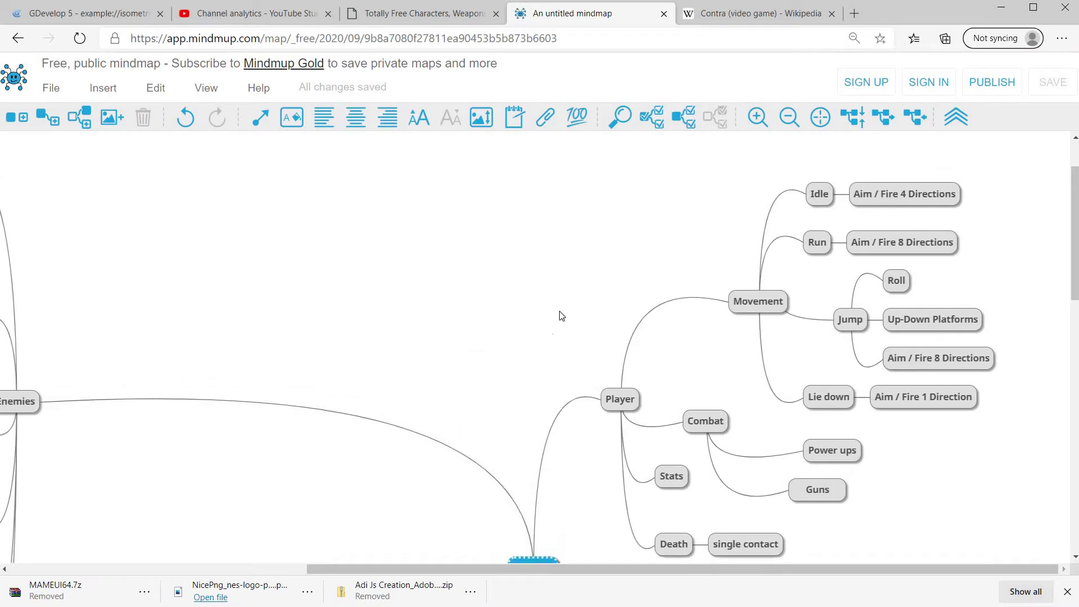
pyautogui.scroll(-1, 562, 315)
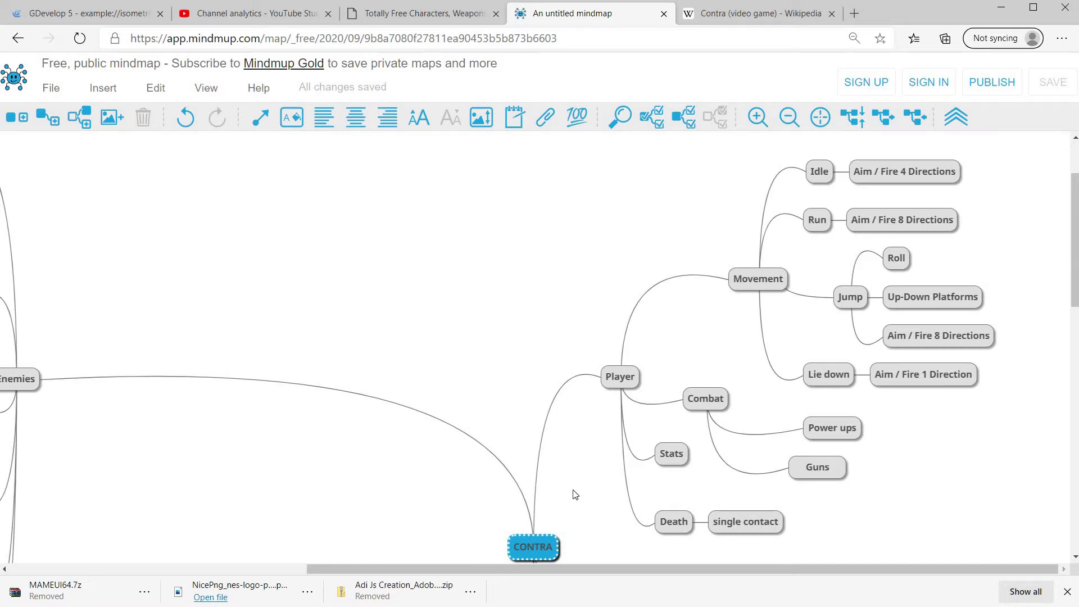
# Pan the map to the Enemies branch and select its connection line to Player.
pyautogui.scroll(-2, 575, 495)
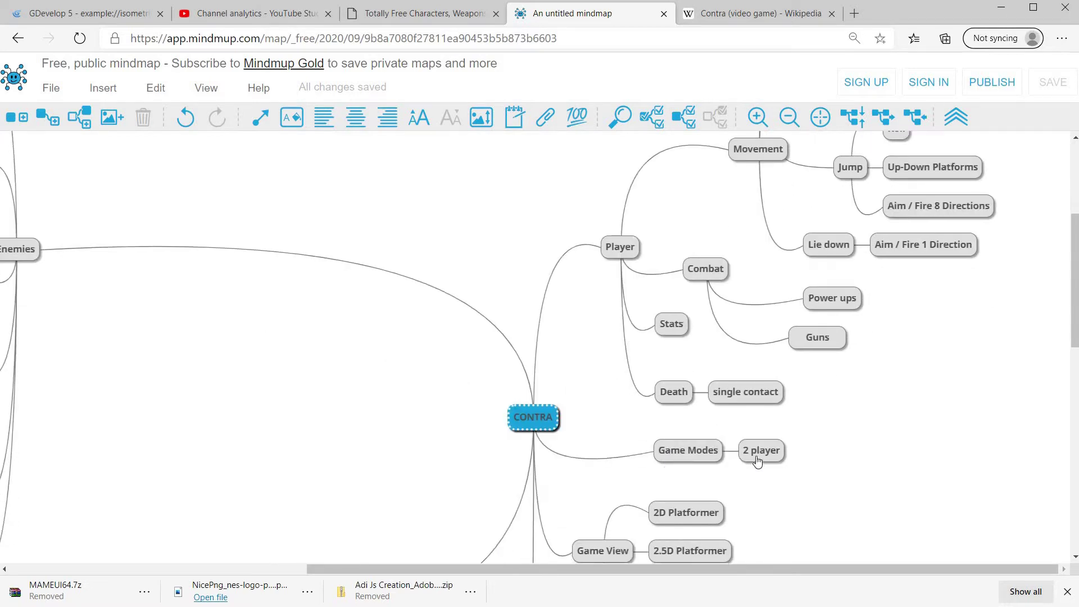
pyautogui.scroll(-2, 731, 458)
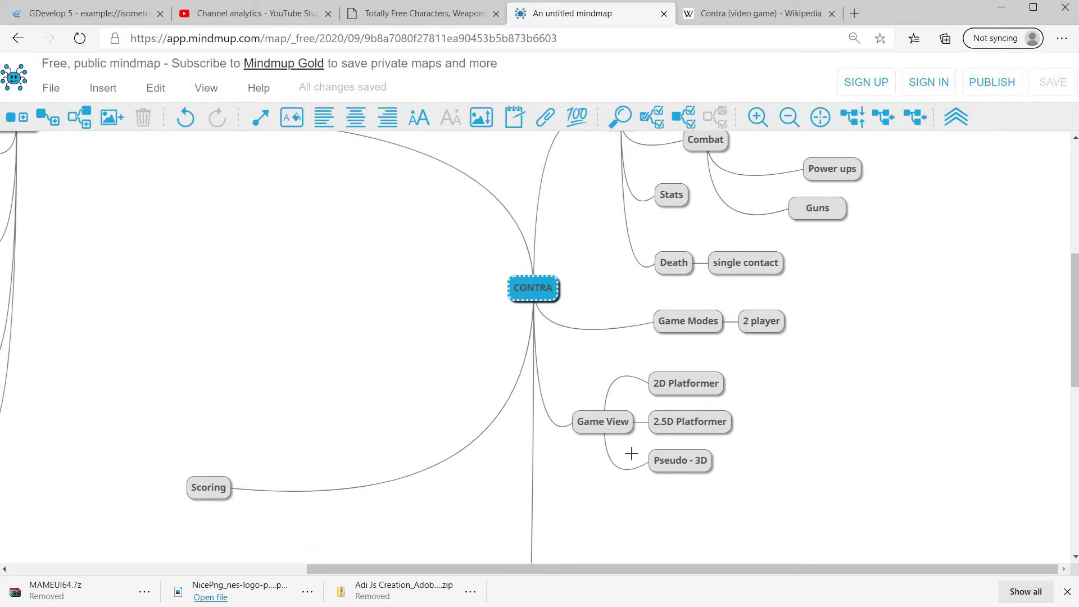
pyautogui.scroll(-3, 635, 458)
pyautogui.scroll(1, 634, 459)
pyautogui.scroll(5, 634, 459)
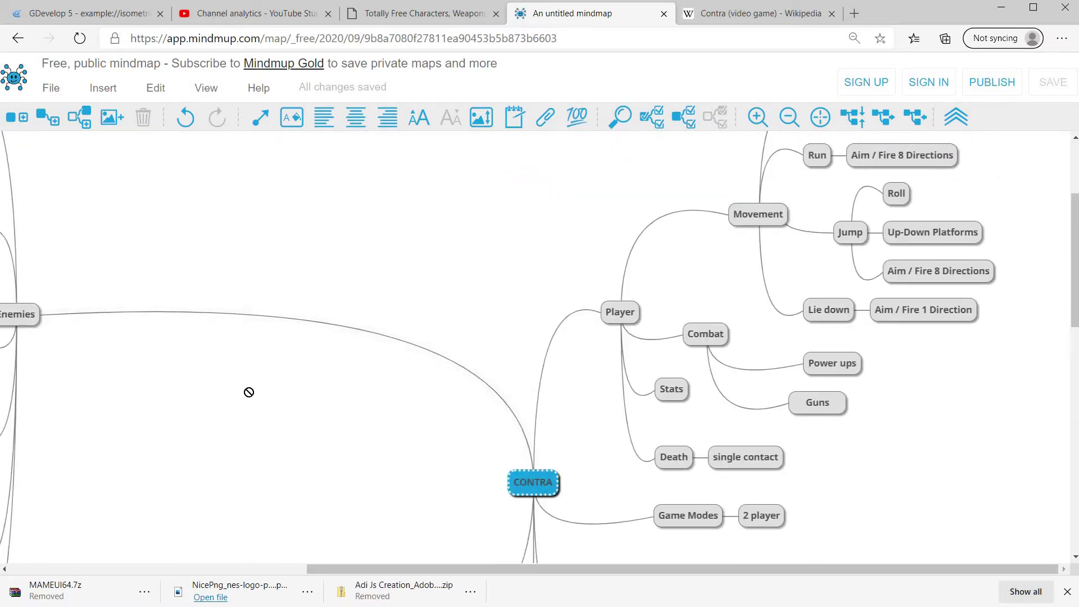
pyautogui.moveTo(263, 390); pyautogui.dragTo(716, 488)
pyautogui.scroll(3, 715, 488)
pyautogui.click(416, 455)
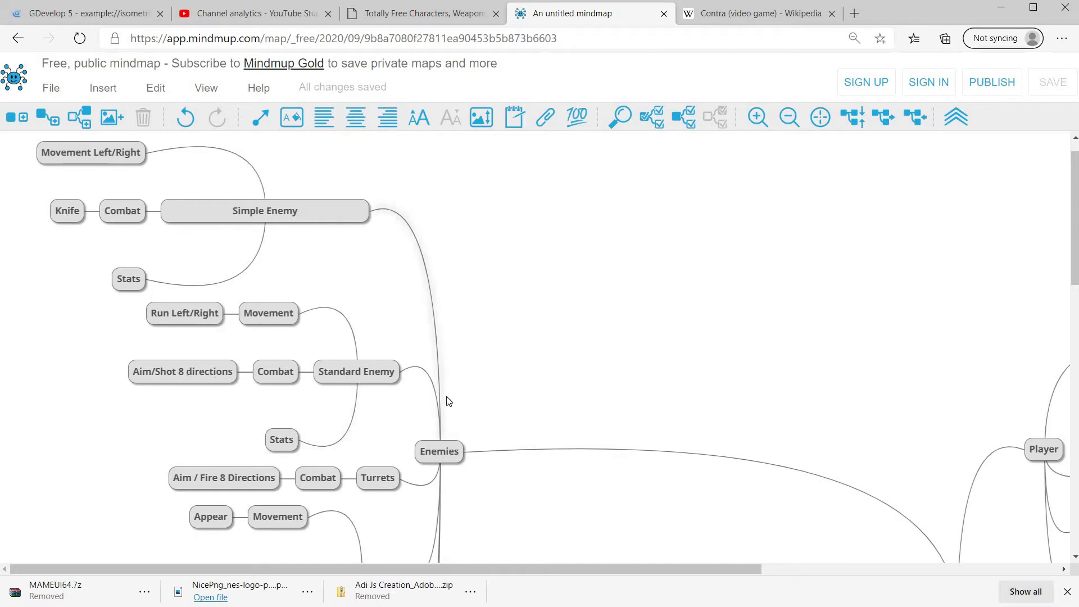
# Scroll through the Enemies and Game World nodes, then go to the Game Art Partners tab.
pyautogui.scroll(-2, 444, 402)
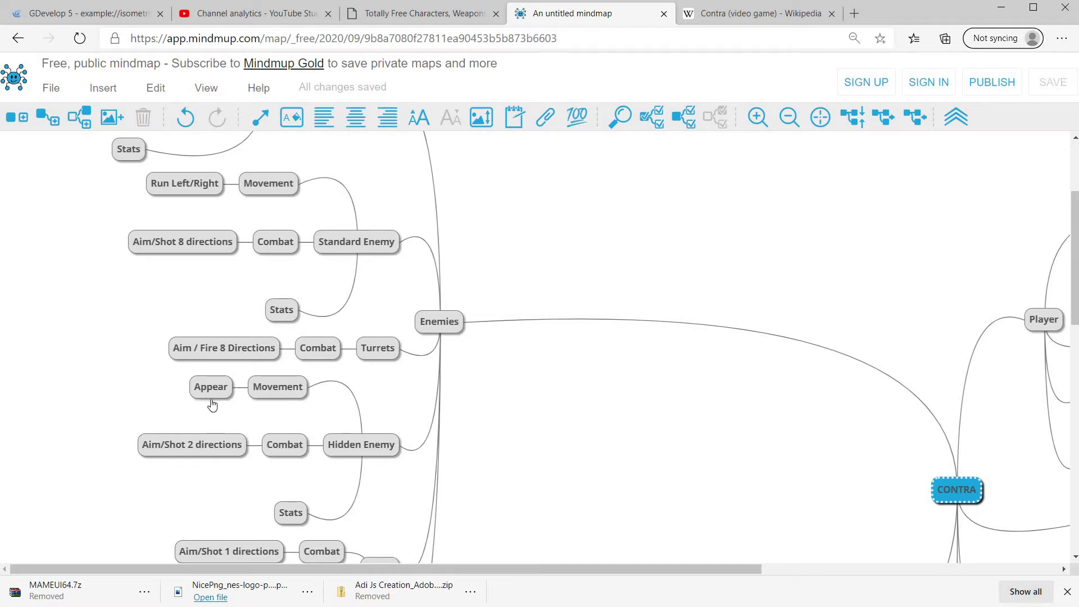
pyautogui.scroll(-4, 337, 423)
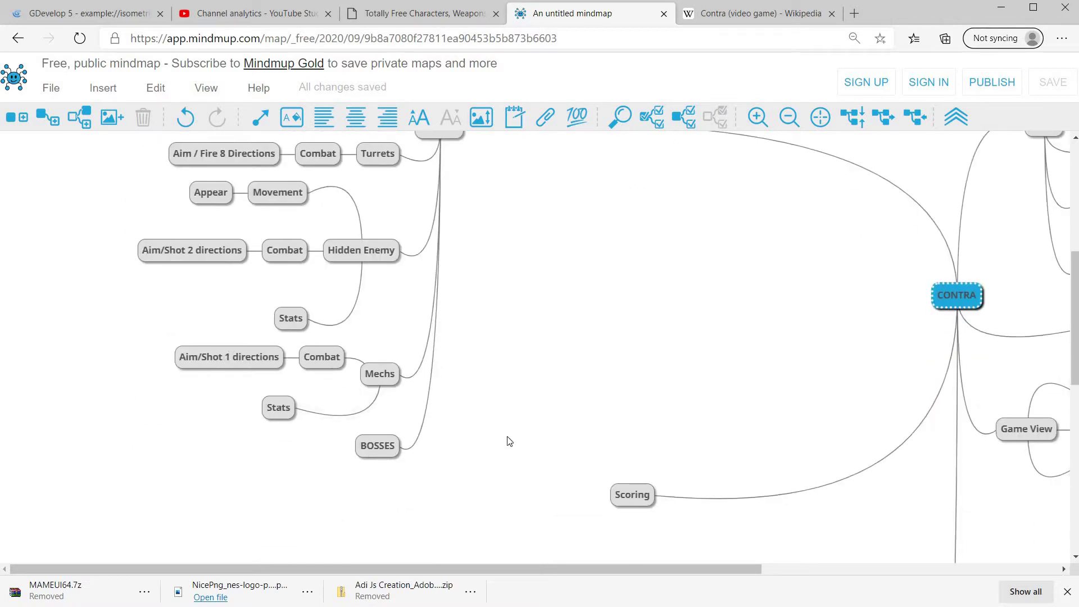
pyautogui.scroll(-10, 897, 400)
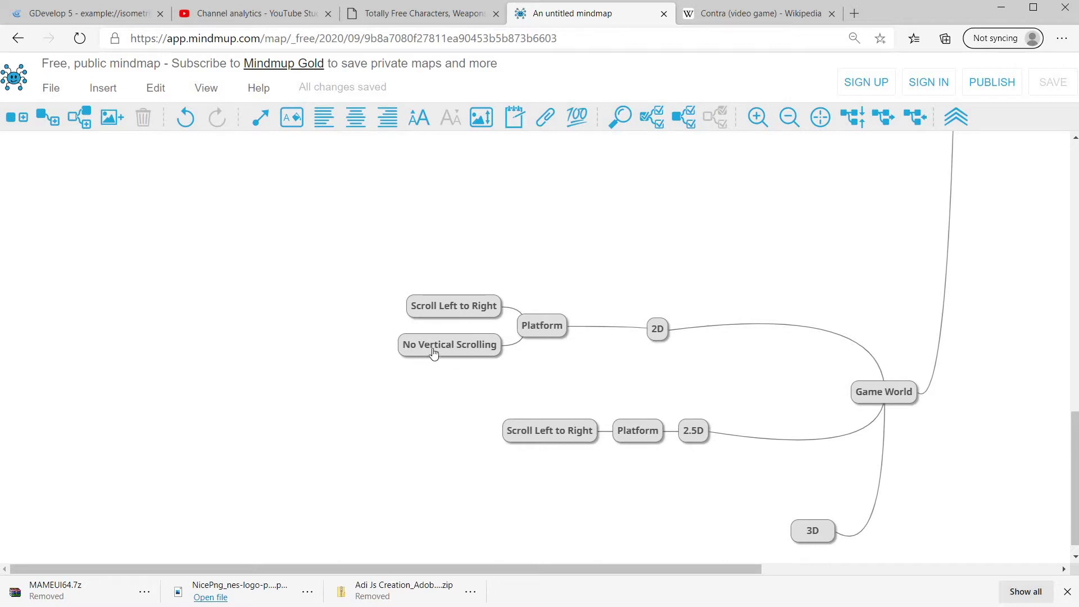
pyautogui.scroll(-1, 797, 400)
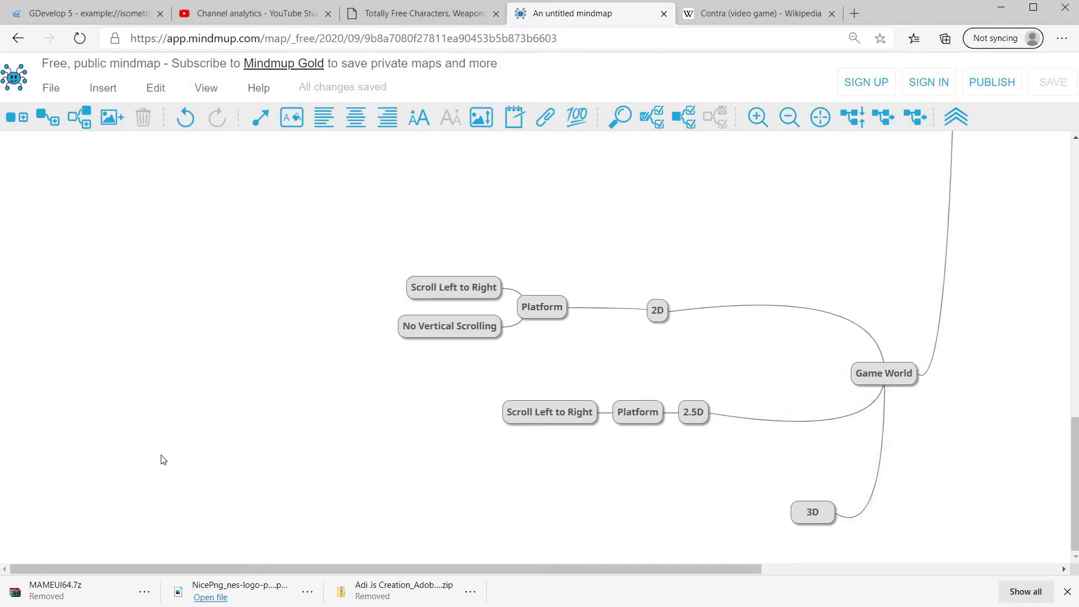
pyautogui.keyDown('ctrl'); pyautogui.scroll(-4, 686, 407); pyautogui.keyUp('ctrl')
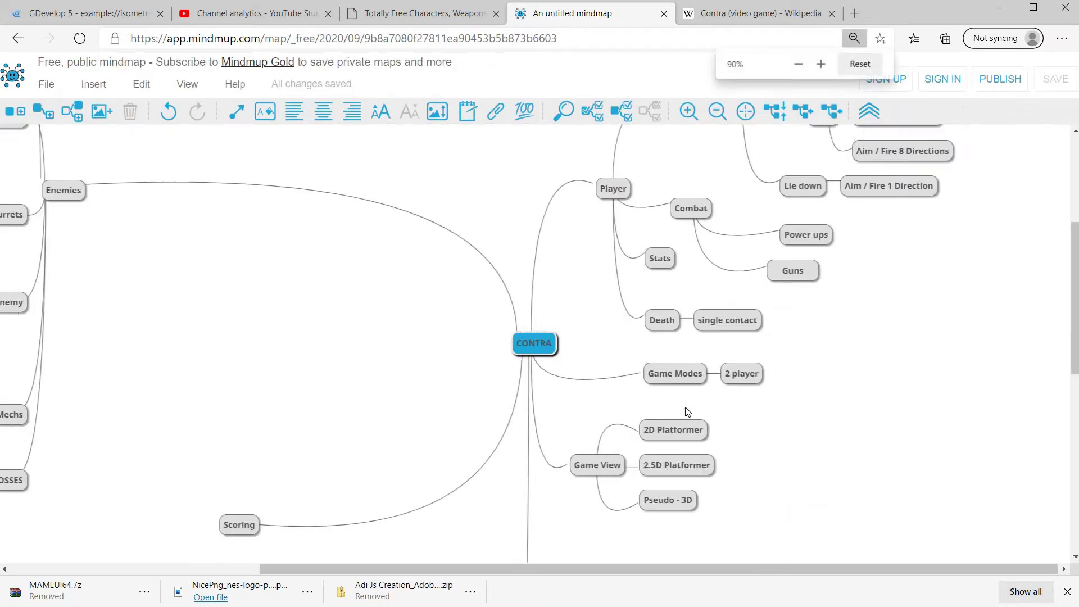
pyautogui.click(425, 14)
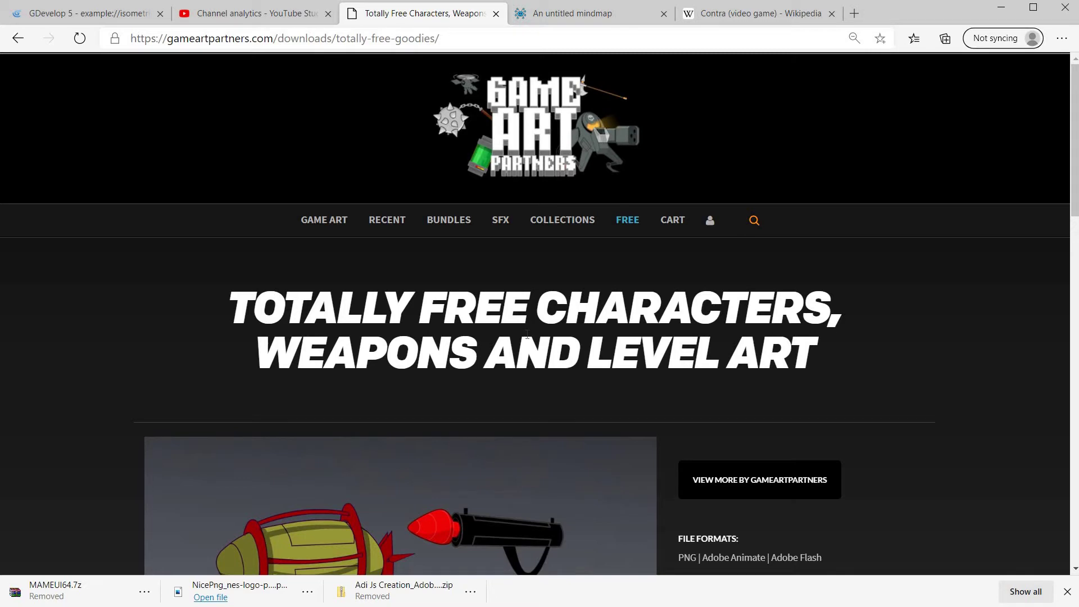
# Scroll down to the free pack gallery and advance through the tileset slides.
pyautogui.scroll(-3, 526, 336)
pyautogui.scroll(-2, 589, 363)
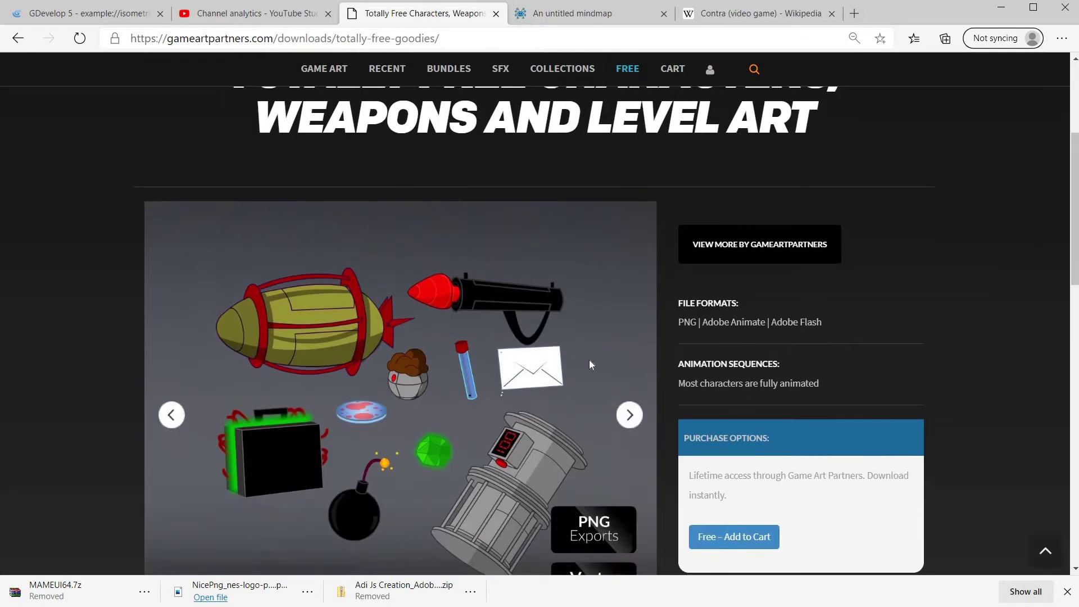
pyautogui.scroll(-1, 589, 364)
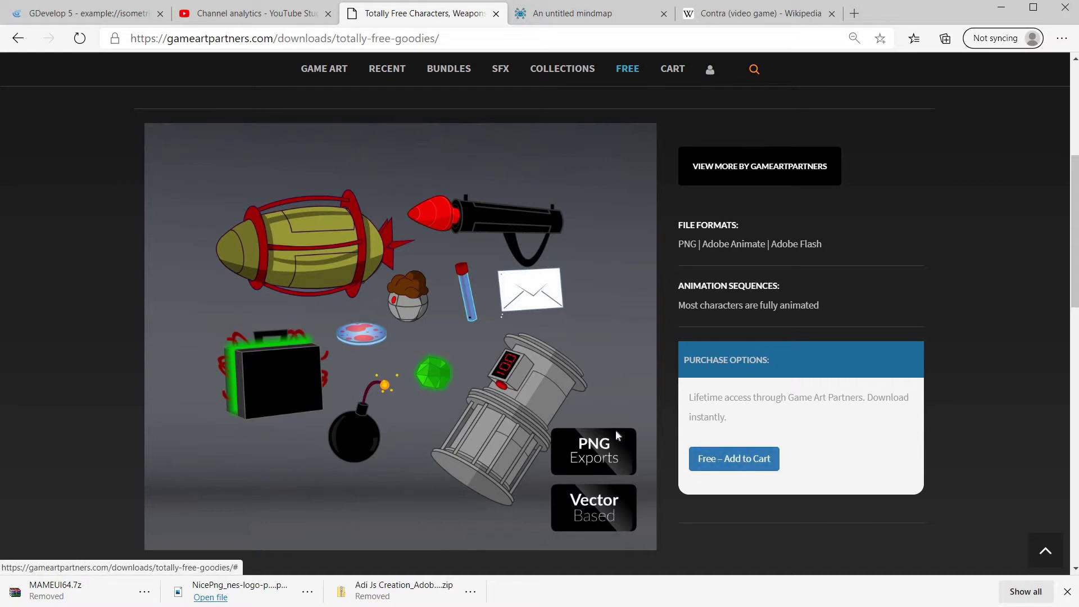
pyautogui.click(629, 337)
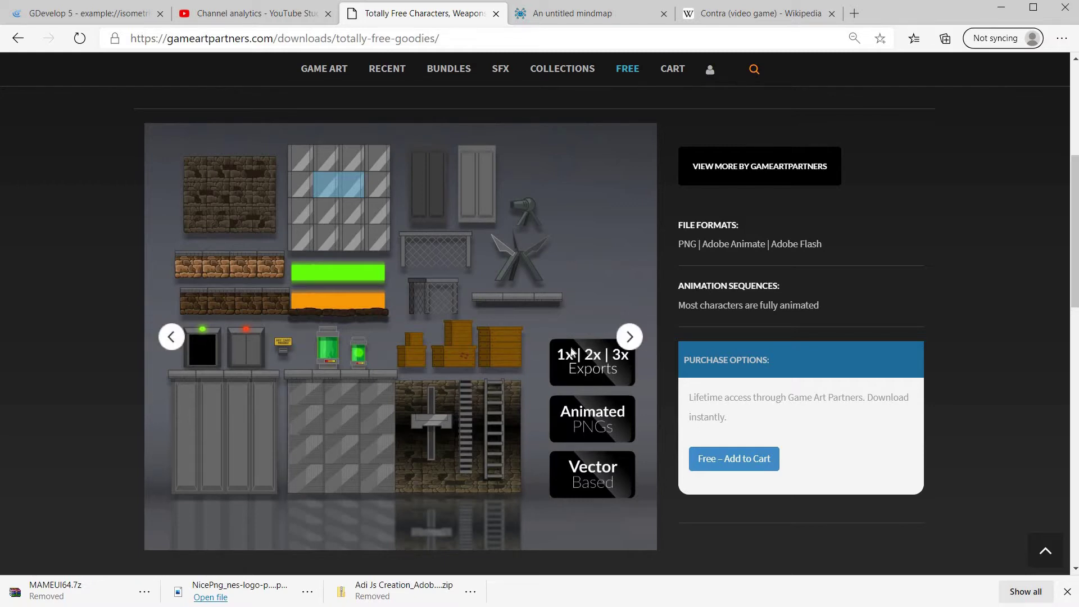
pyautogui.click(632, 343)
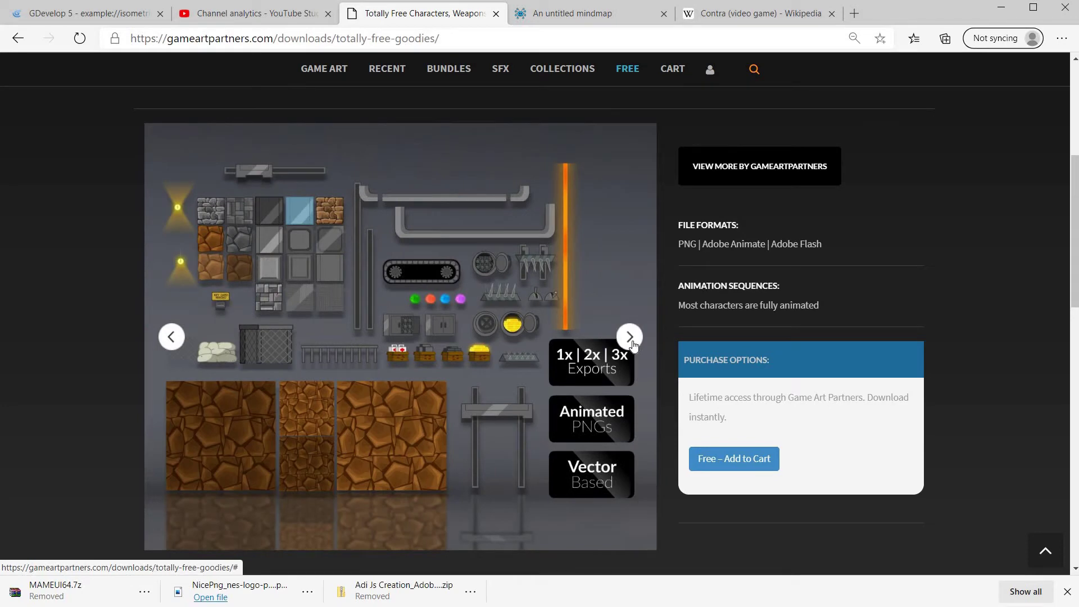
pyautogui.click(630, 337)
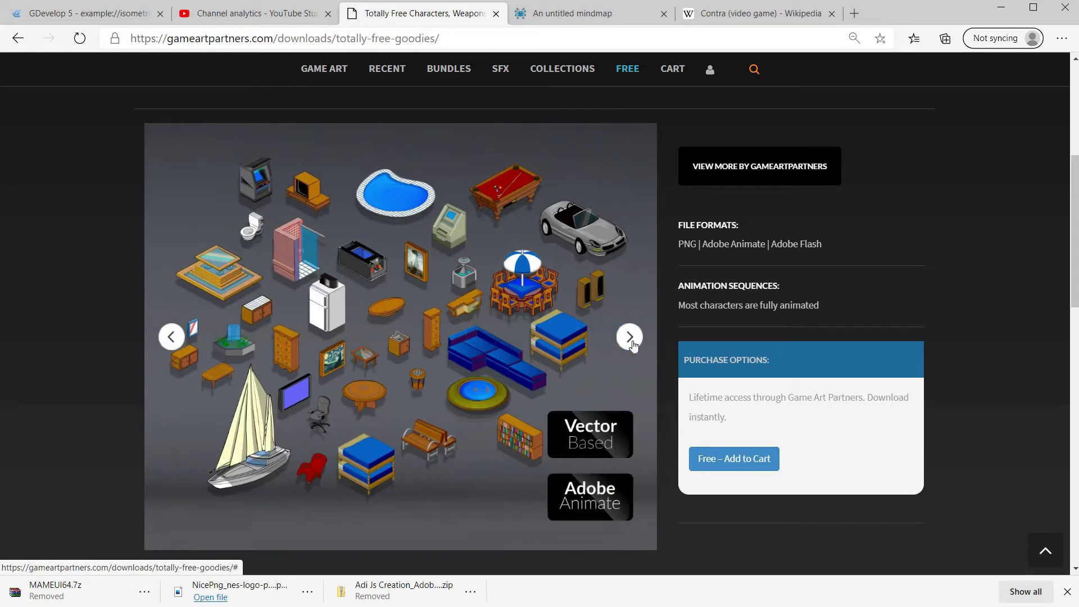
# Advance through the soldier character, weapons, and bombs-and-rocket slides.
pyautogui.click(632, 344)
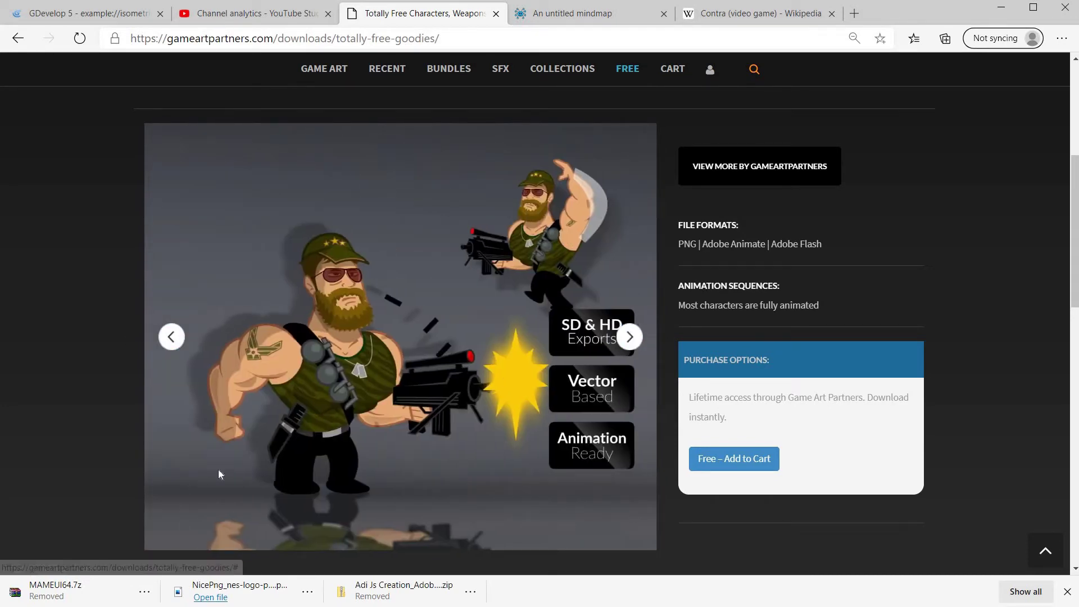
pyautogui.click(632, 340)
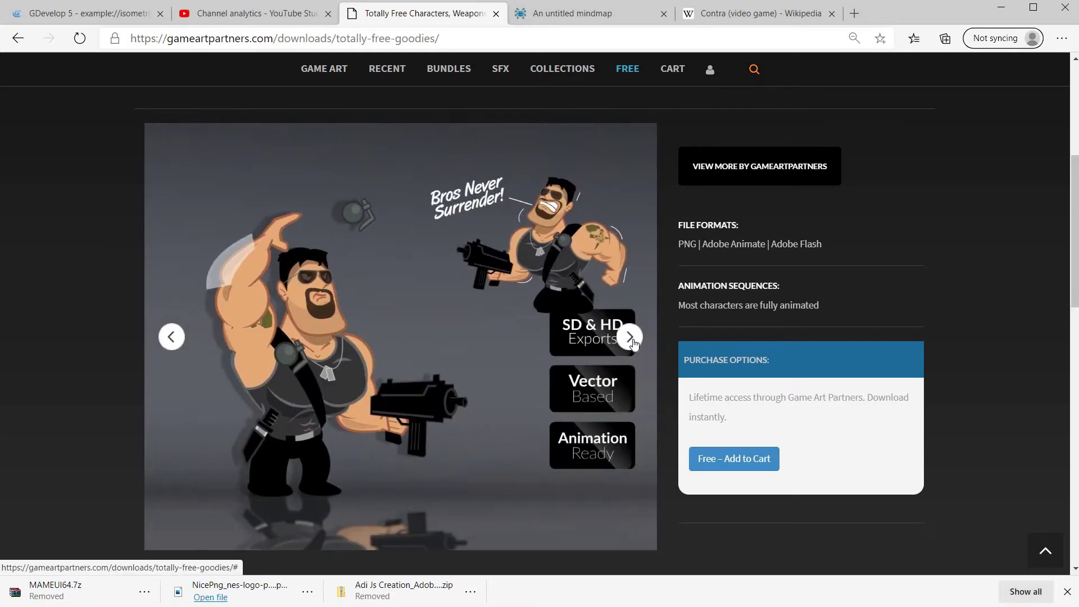
pyautogui.click(632, 340)
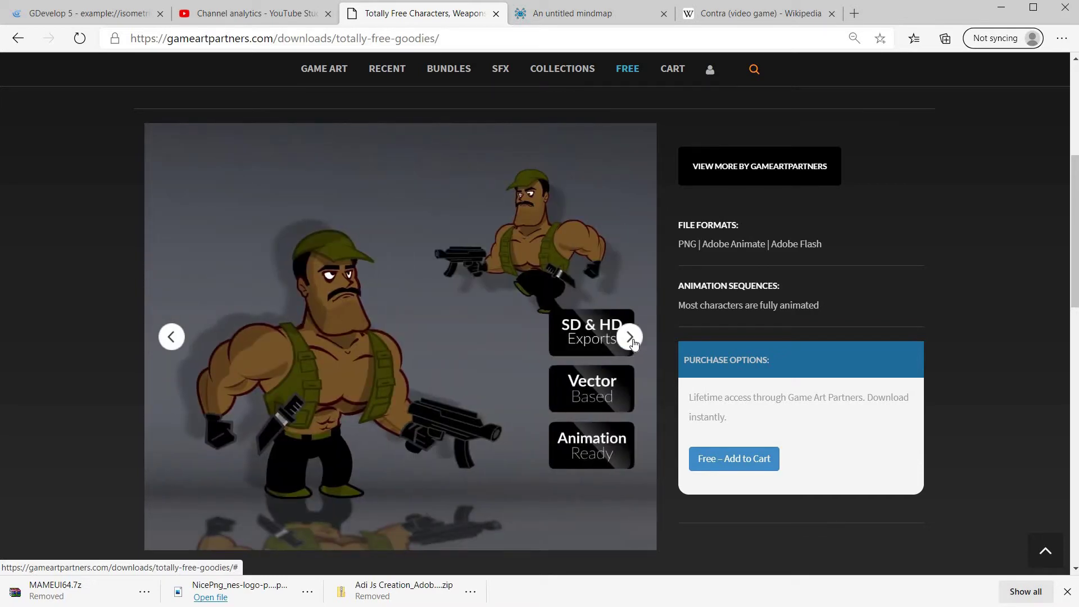
pyautogui.click(631, 340)
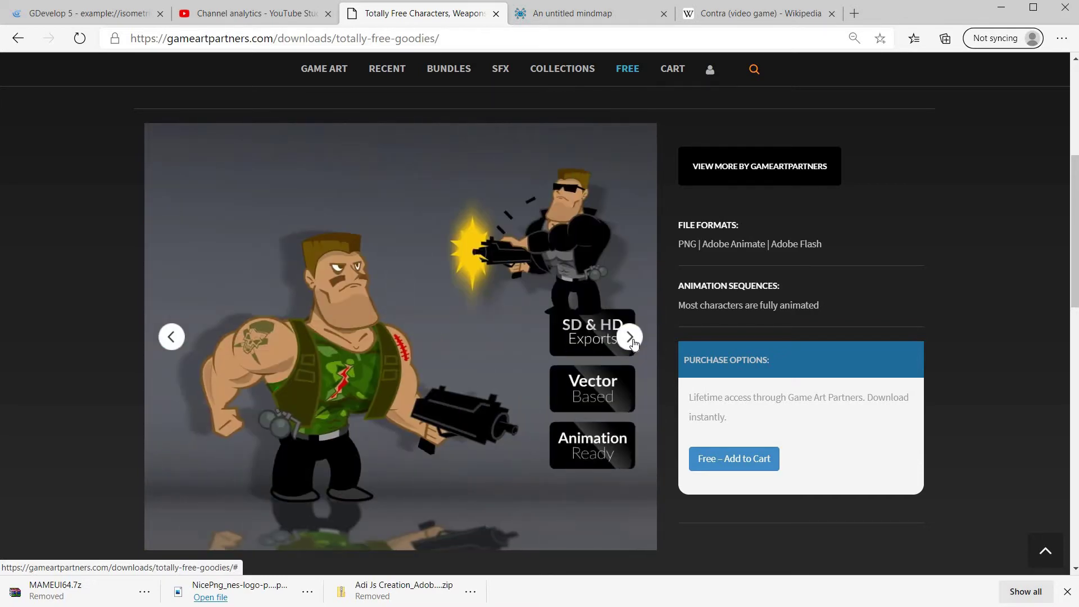
pyautogui.click(632, 340)
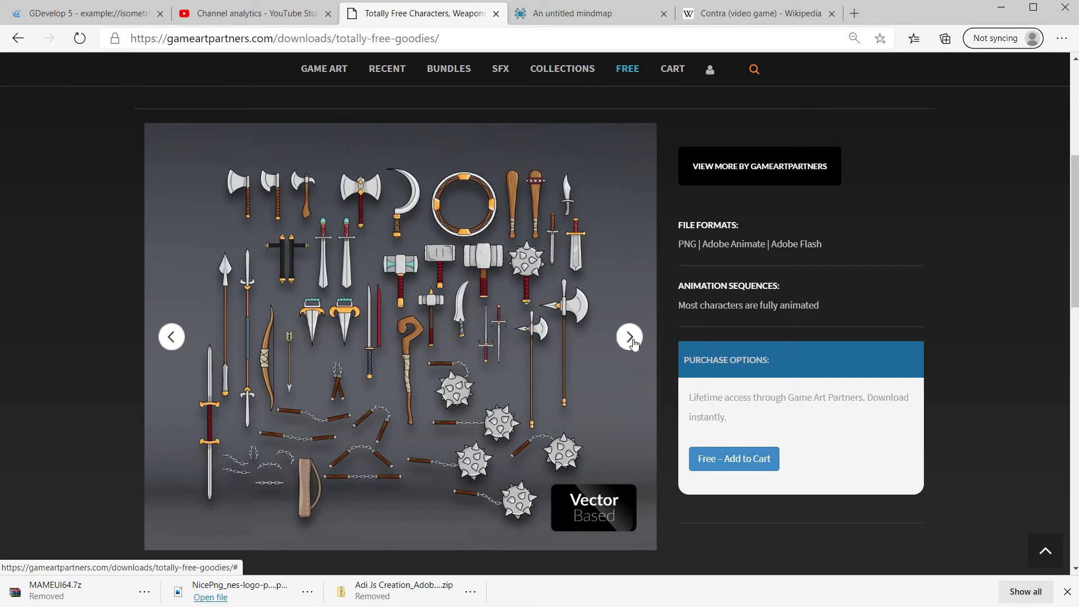
pyautogui.click(632, 340)
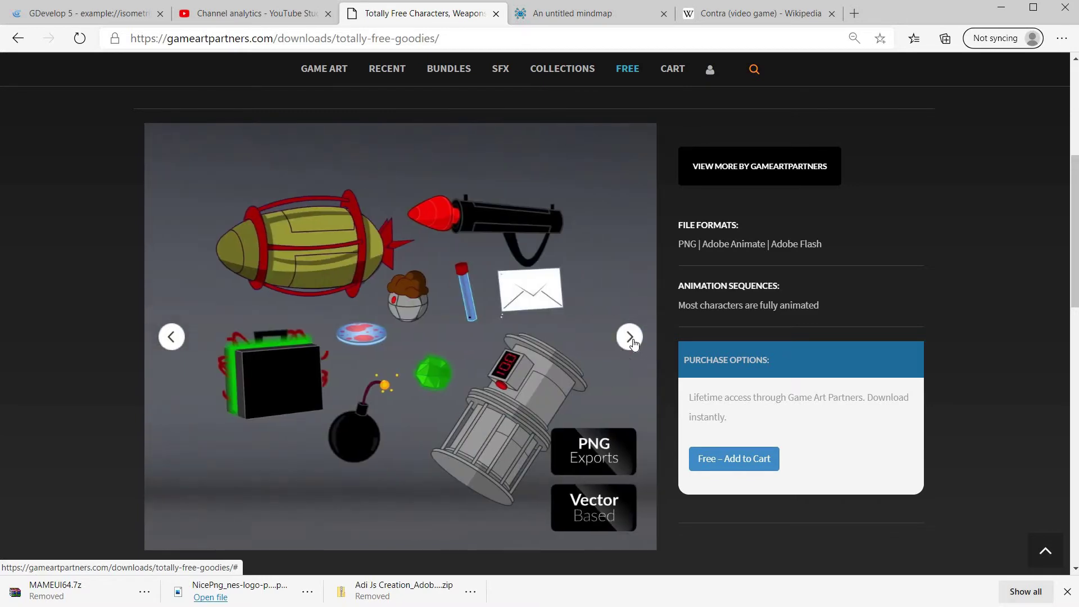
# Back in GDevelop, create an Empty game project in the CONTRA GDEVELOP folder.
pyautogui.click(463, 37)
pyautogui.hotkey('alt', 'Tab')
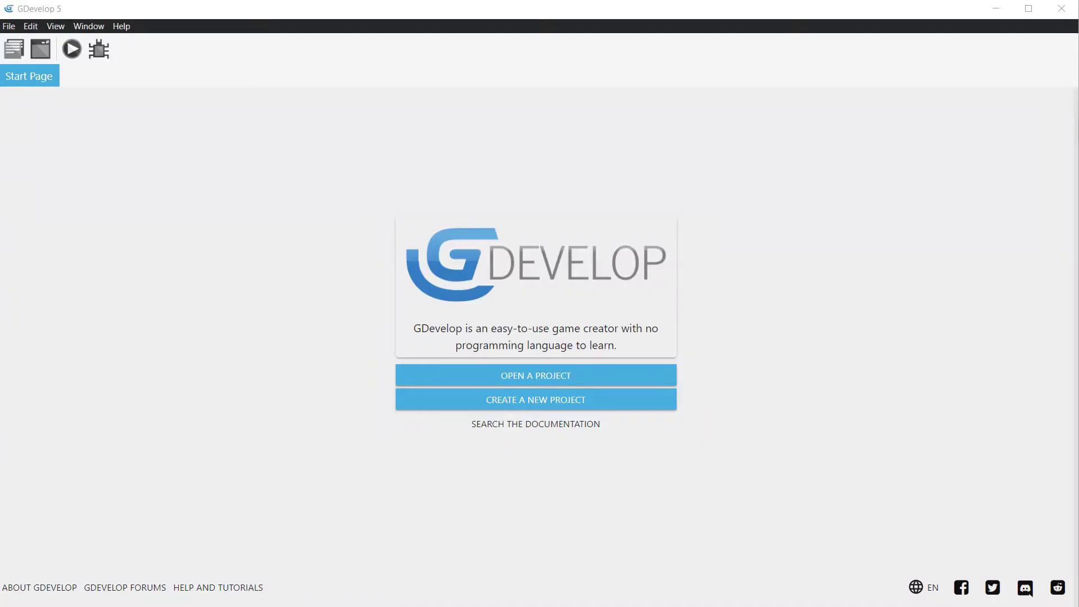
pyautogui.click(562, 404)
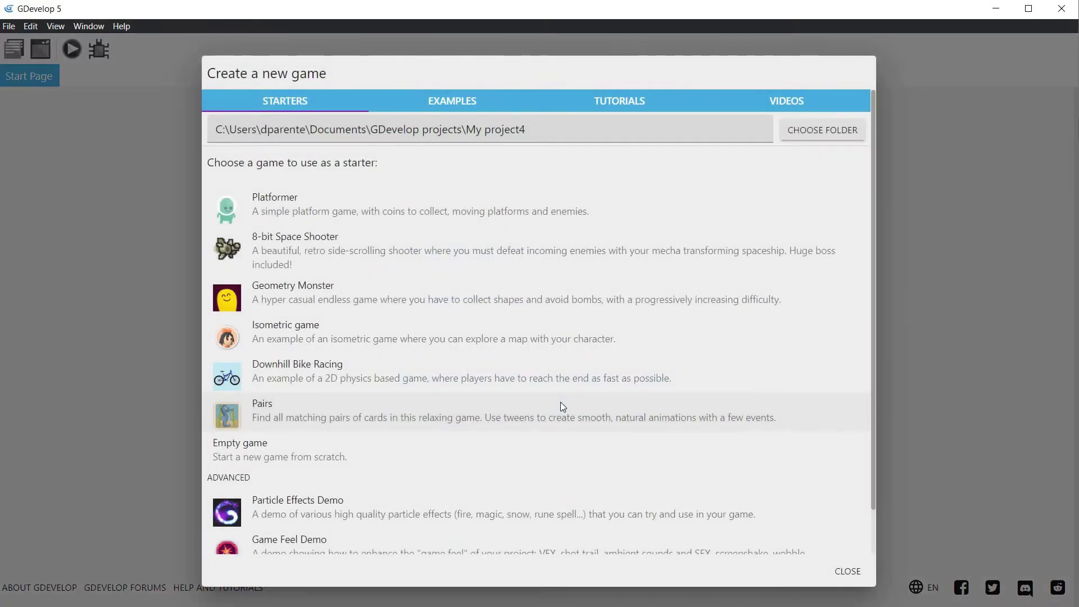
pyautogui.click(349, 237)
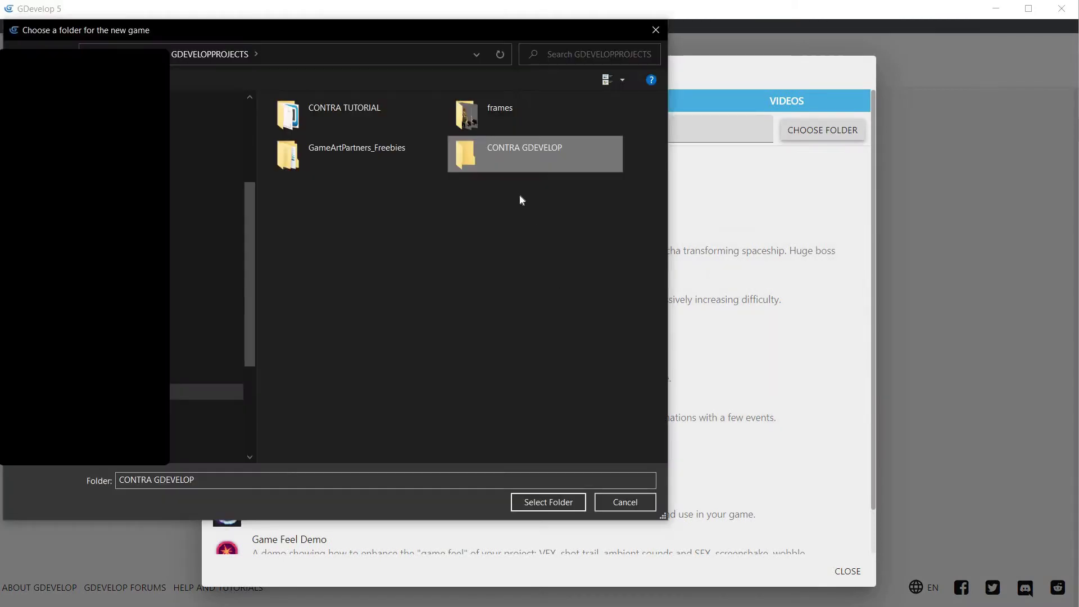
pyautogui.doubleClick(510, 153)
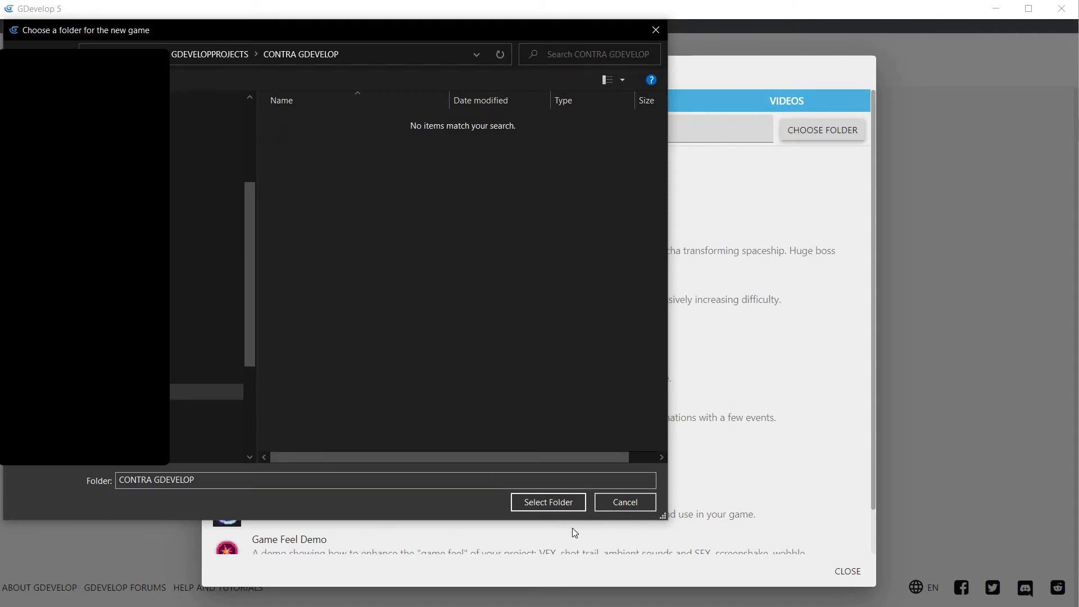
pyautogui.click(538, 500)
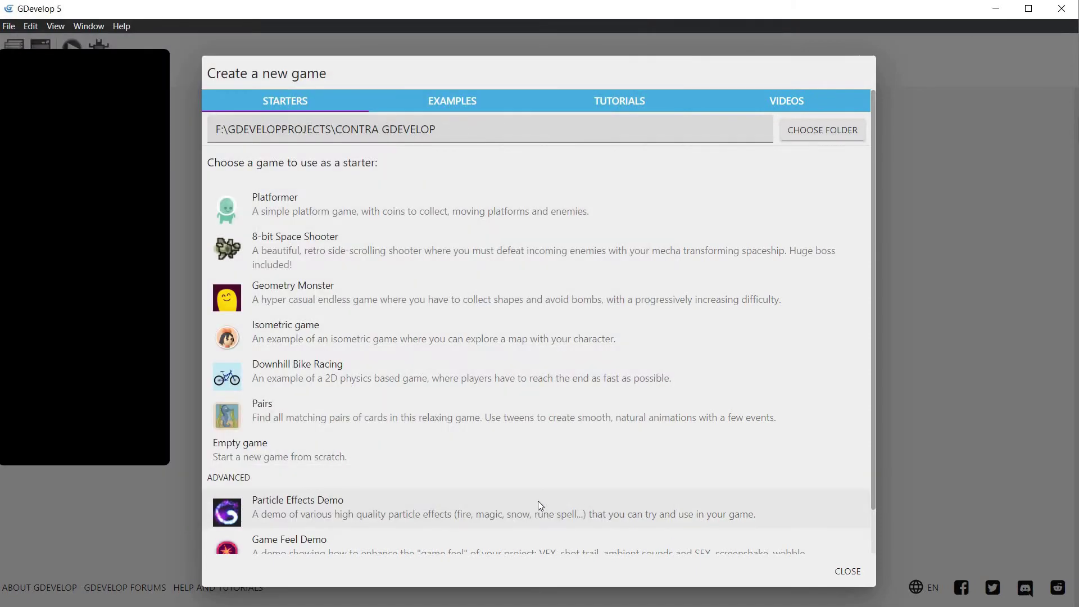
pyautogui.click(269, 454)
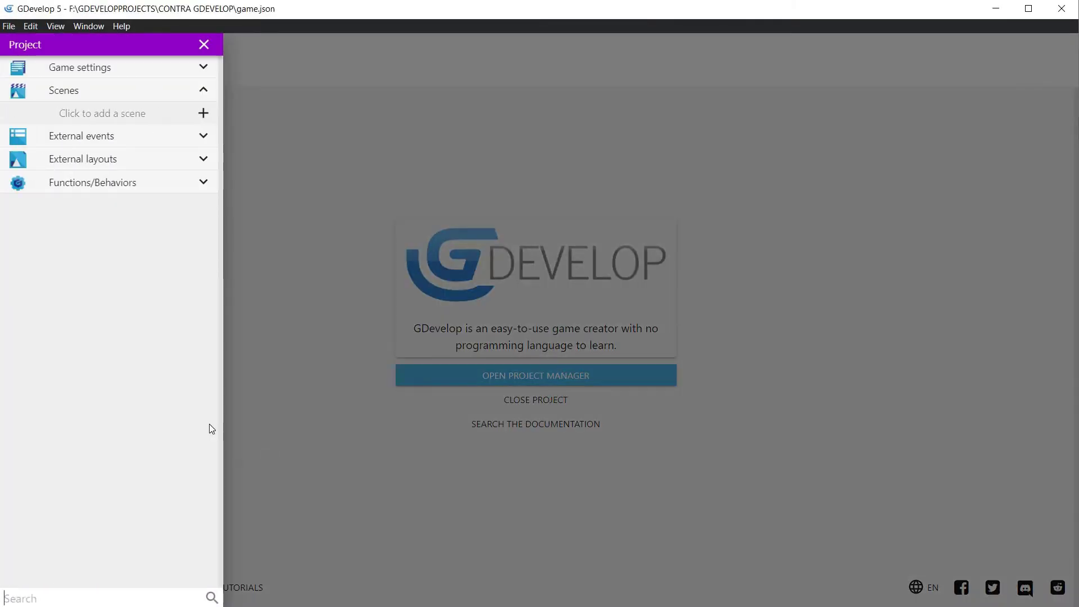
# Set game name CONTRO, version 0.0.1, package com.gamedevelopers.contra and author Game Developers.
pyautogui.click(99, 68)
pyautogui.click(97, 94)
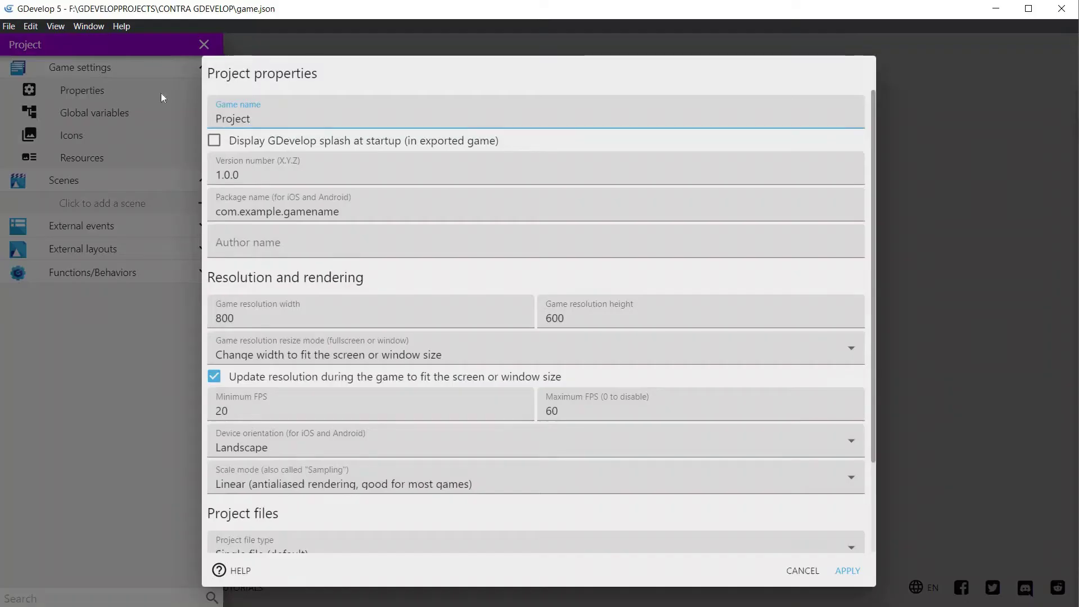
pyautogui.hotkey('ctrl', 'a')
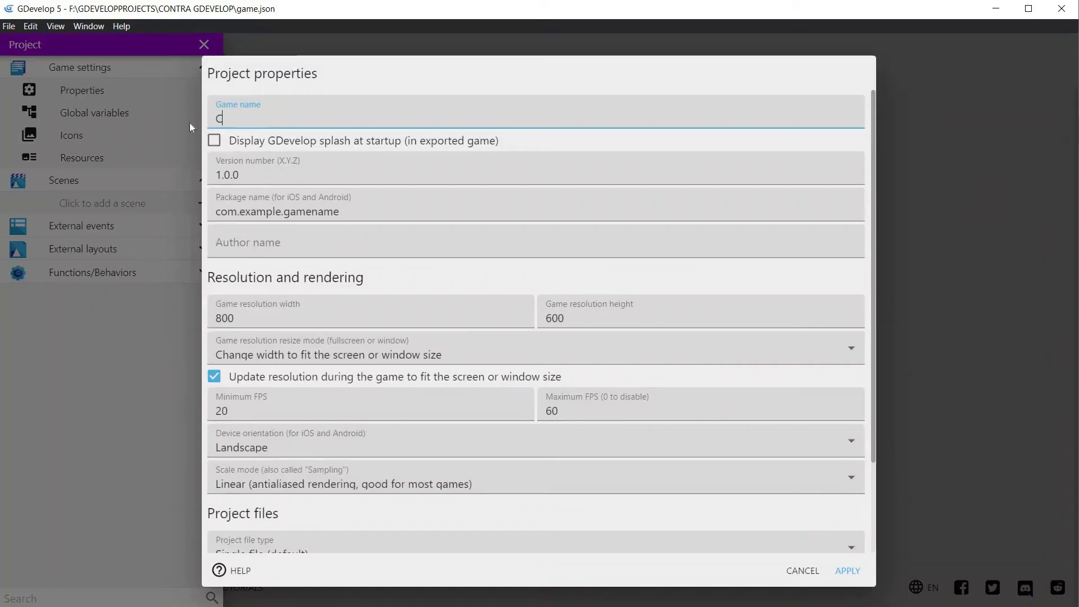
pyautogui.write('ONTRO')
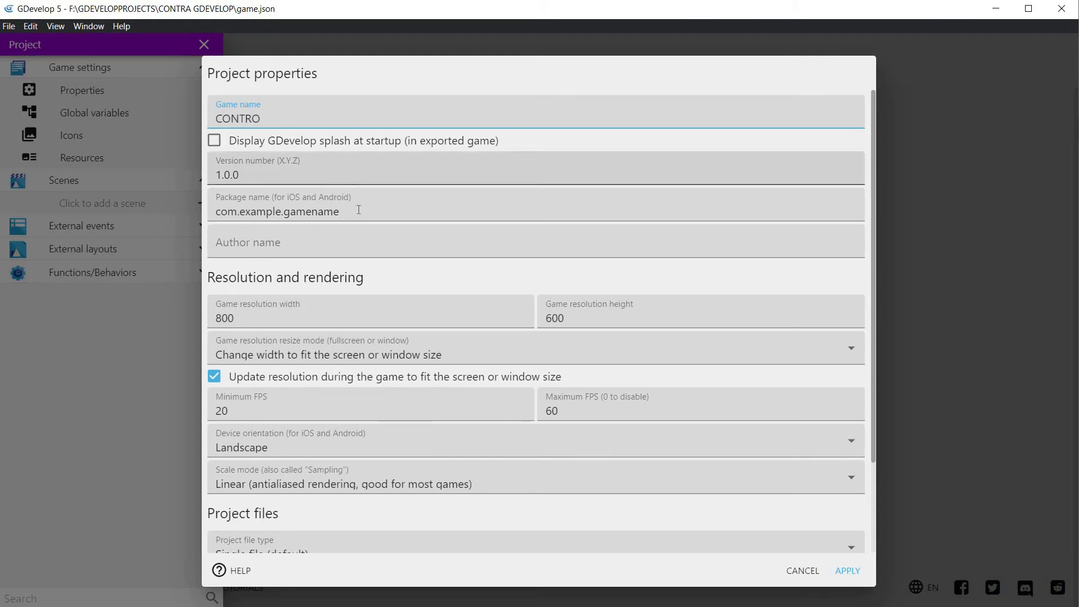
pyautogui.press('Tab')
pyautogui.press('Tab')
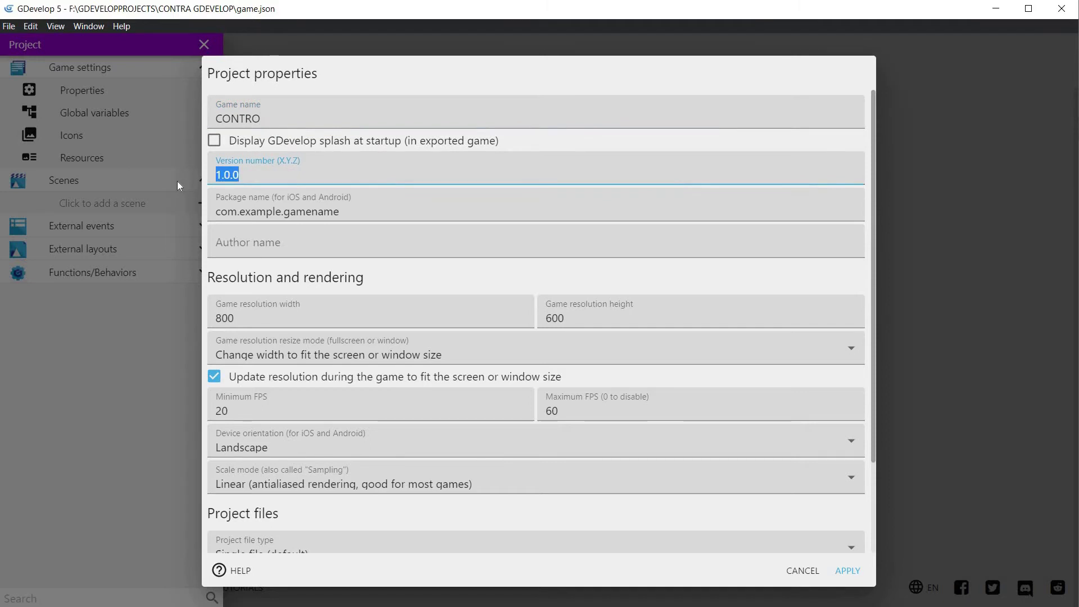
pyautogui.write('0.0.1')
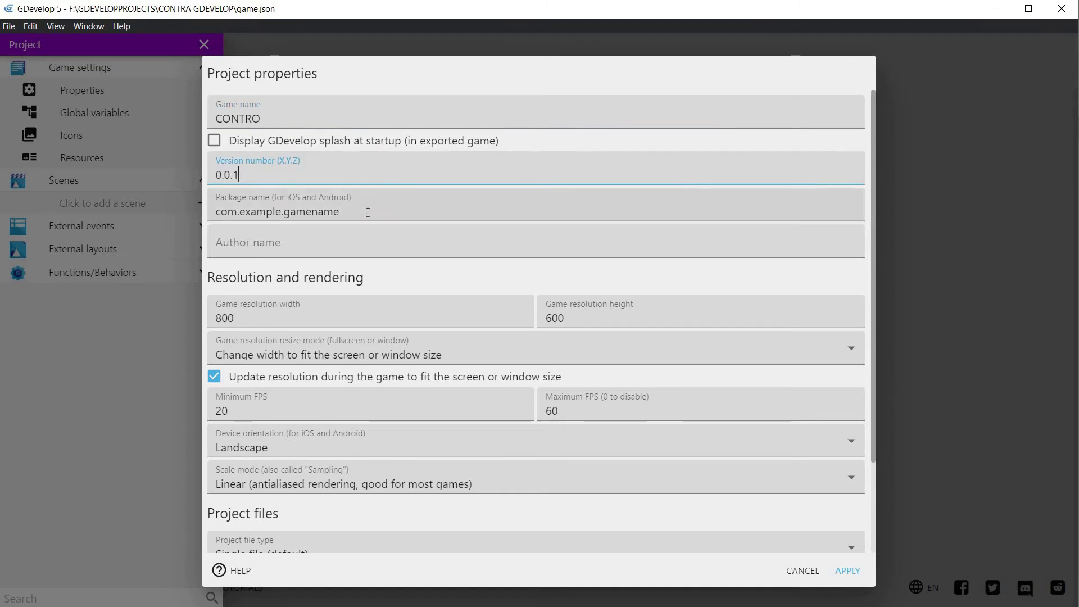
pyautogui.click(339, 211)
pyautogui.hotkey('ctrl', 'shift', 'Left')
pyautogui.hotkey('ctrl', 'shift', 'Left')
pyautogui.write('gamedevelopers.contra')
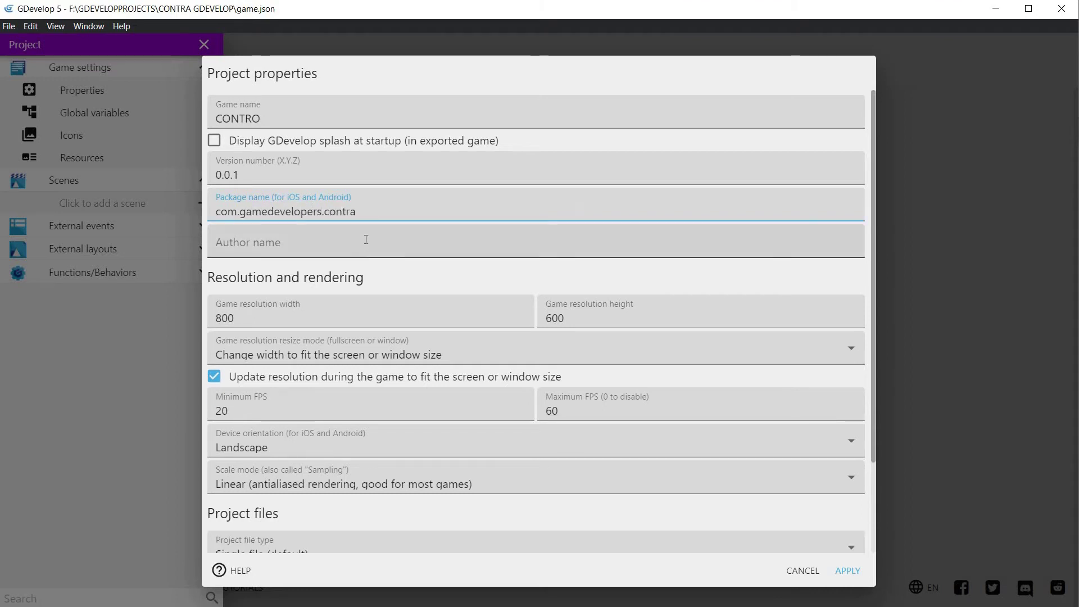
pyautogui.click(366, 243)
pyautogui.write('Game Developers')
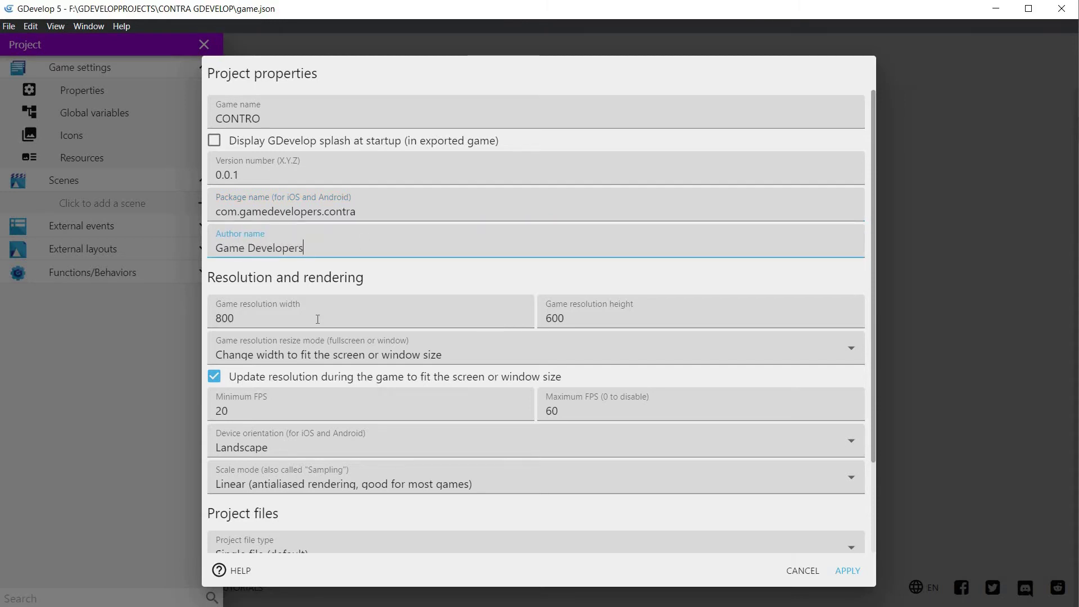
# Set the game resolution to 1920×1080 and the minimum FPS to 30.
pyautogui.click(317, 319)
pyautogui.press('BackSpace')
pyautogui.press('BackSpace')
pyautogui.press('BackSpace')
pyautogui.write('1920')
pyautogui.press('Tab')
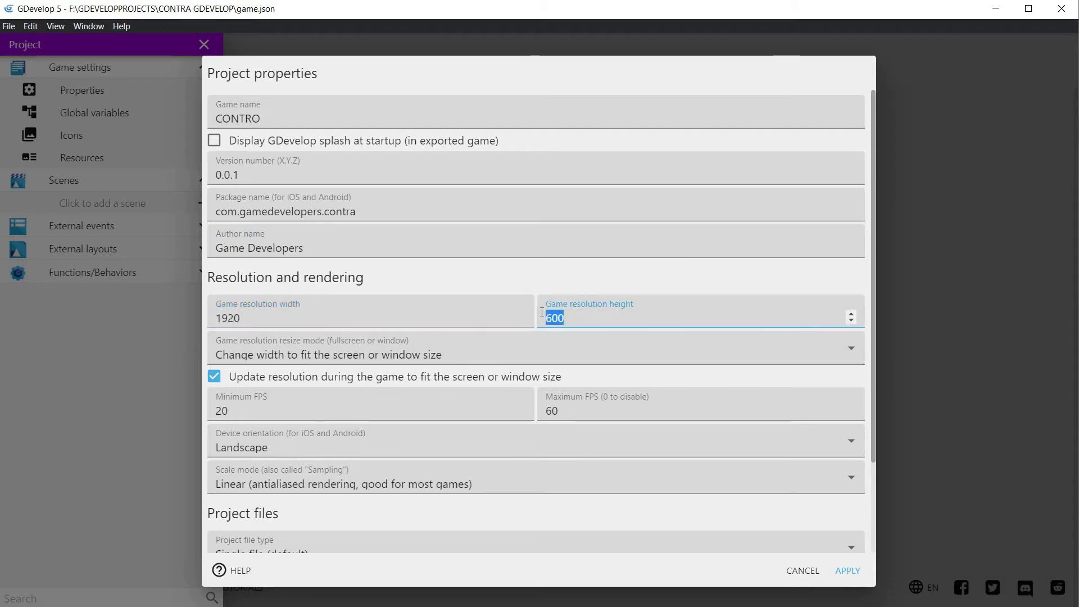
pyautogui.write('1080')
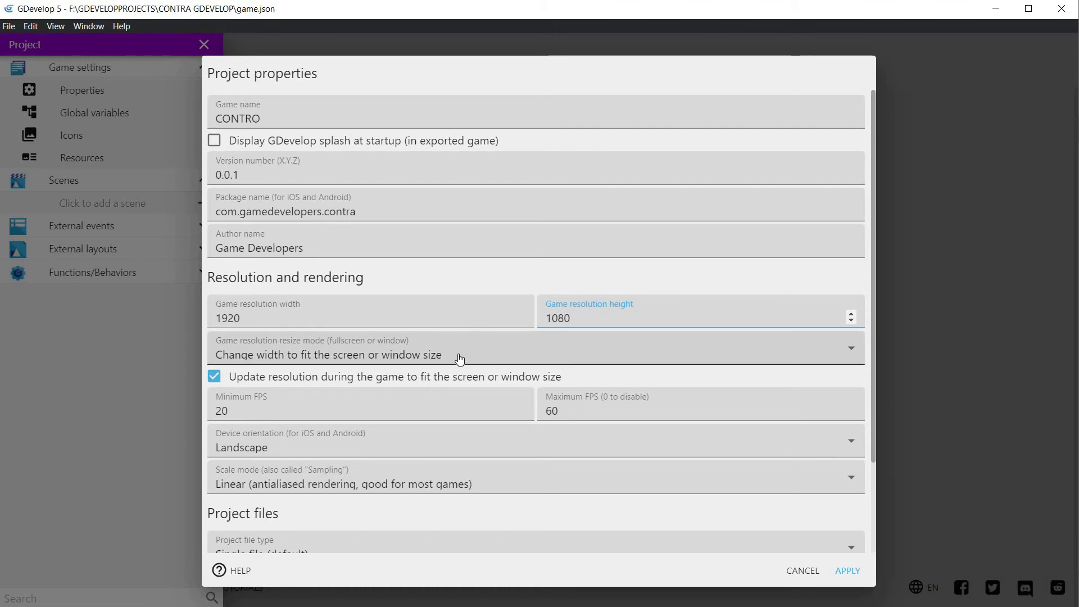
pyautogui.click(254, 412)
pyautogui.moveTo(254, 412); pyautogui.dragTo(204, 411)
pyautogui.write('30')
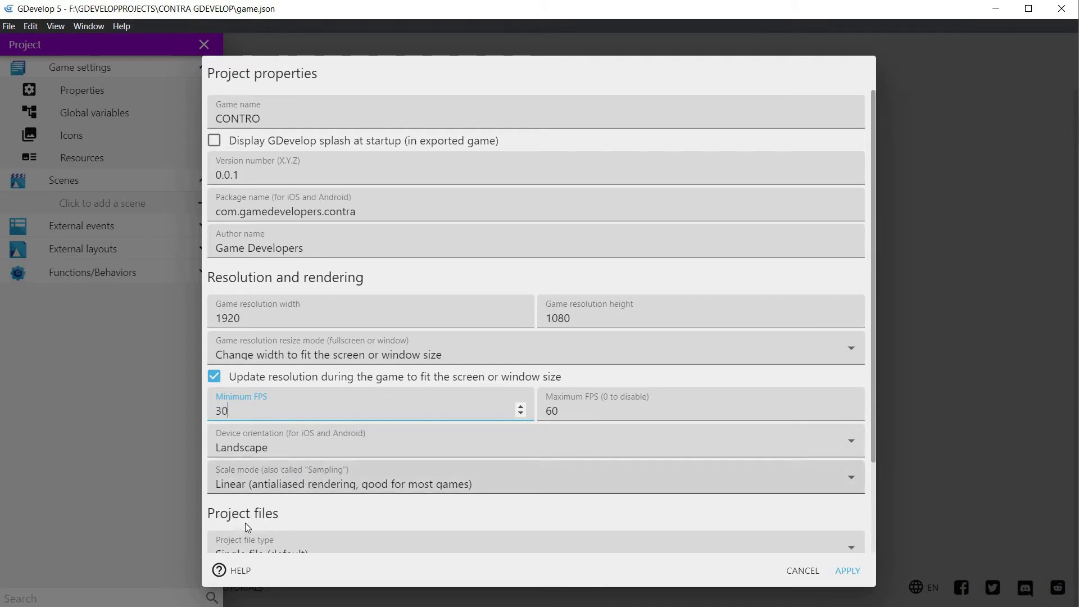
pyautogui.scroll(-2, 641, 510)
pyautogui.scroll(-1, 444, 514)
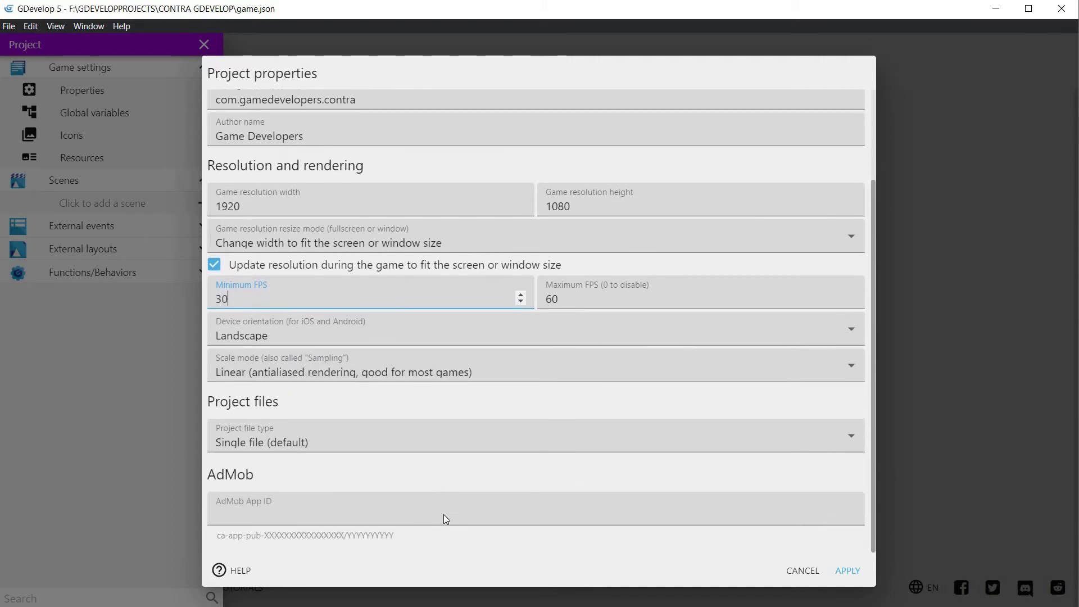
# Apply the project properties, then add a New scene and open it for editing.
pyautogui.click(848, 570)
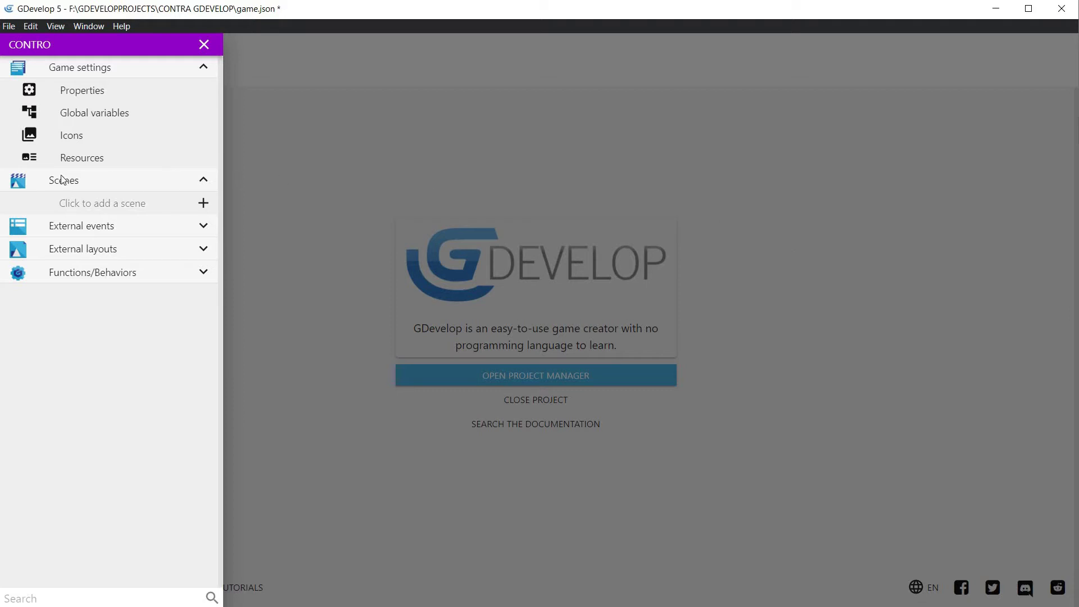
pyautogui.click(203, 204)
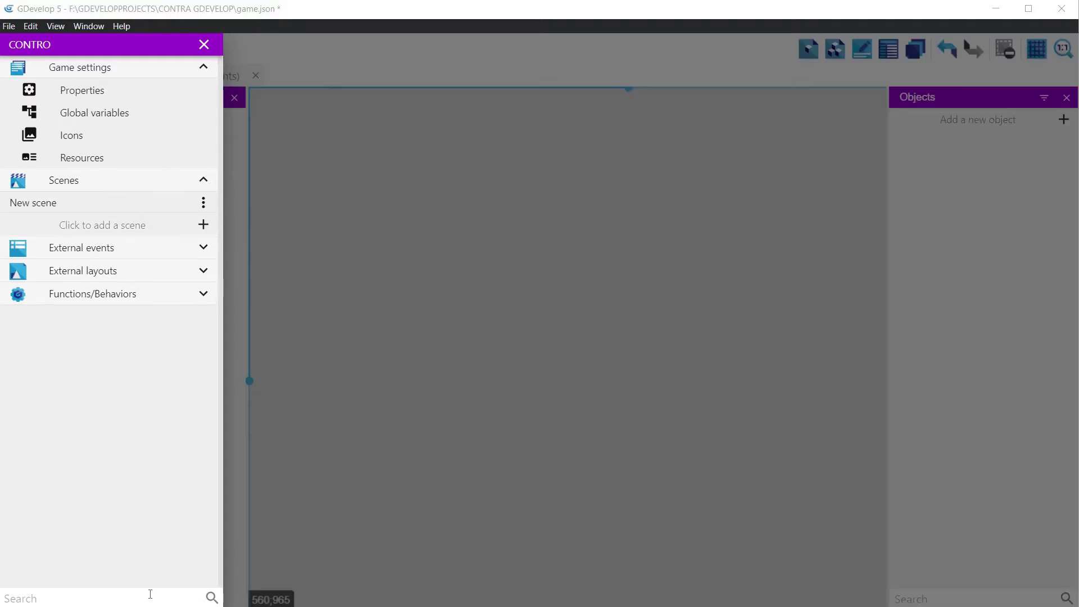
pyautogui.click(546, 342)
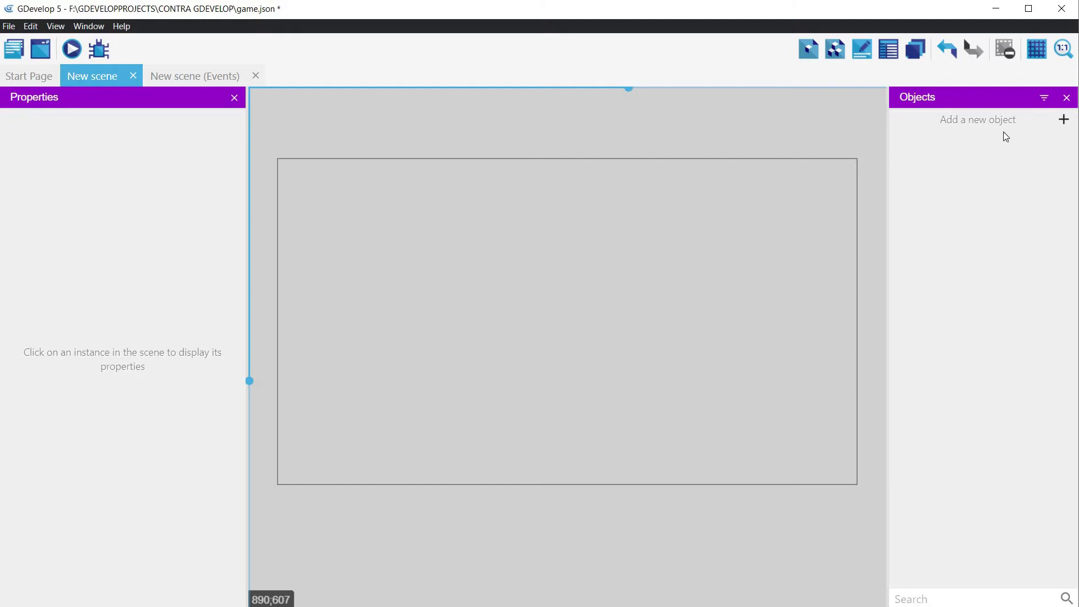
# Create a sprite object named PLAYER1 and add an empty Animation #0 to it.
pyautogui.click(1064, 120)
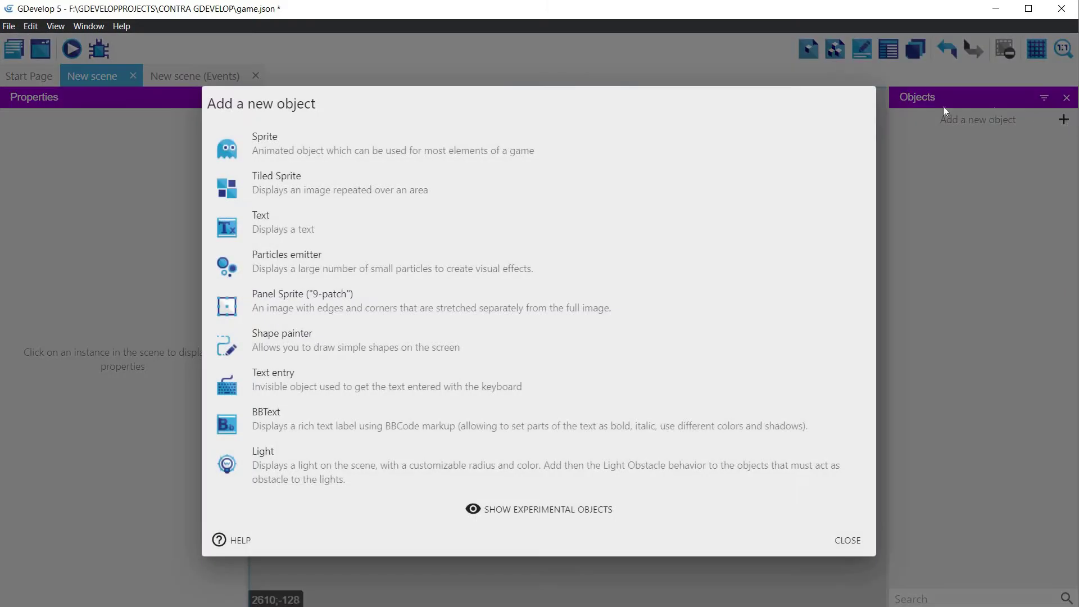
pyautogui.click(286, 148)
pyautogui.click(285, 296)
pyautogui.hotkey('ctrl', 'a')
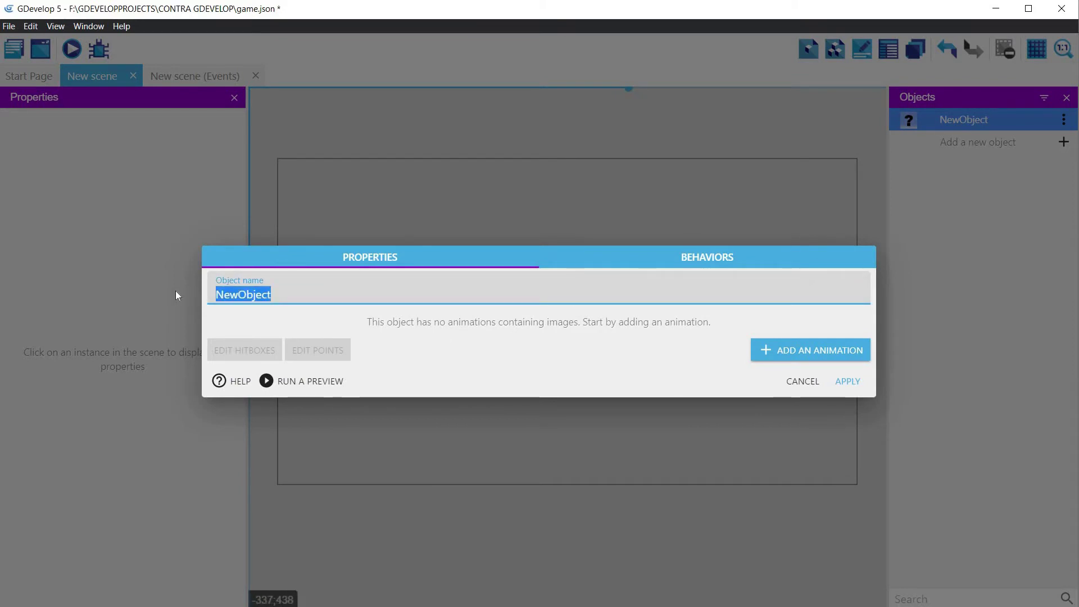
pyautogui.write('PLAYER1')
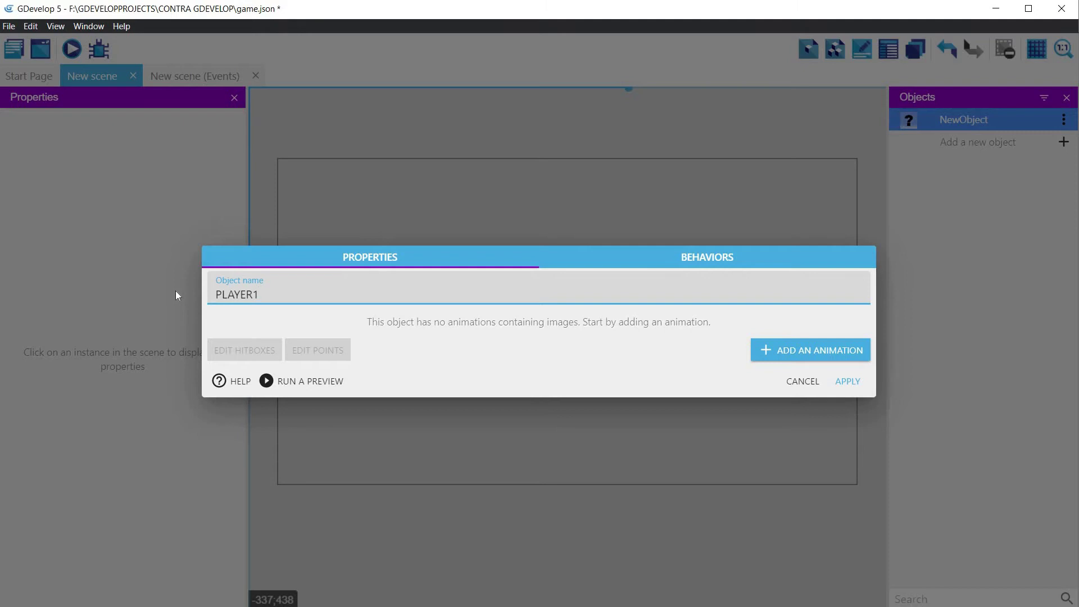
pyautogui.click(814, 352)
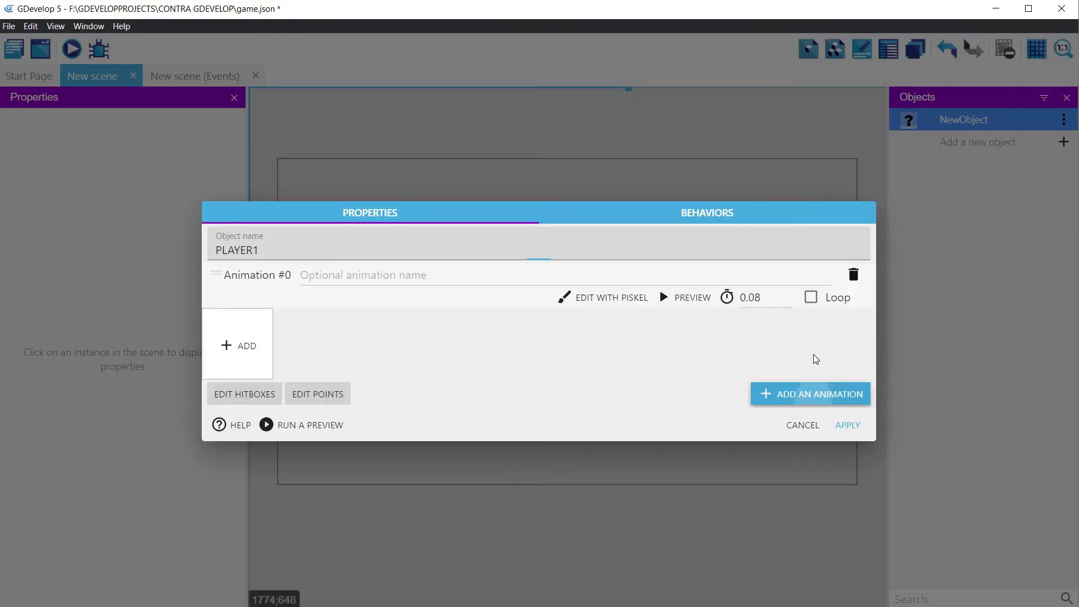
# Load bro5_idle0001.png through bro5_idle0008.png as the frames of PLAYER1's first animation.
pyautogui.click(226, 346)
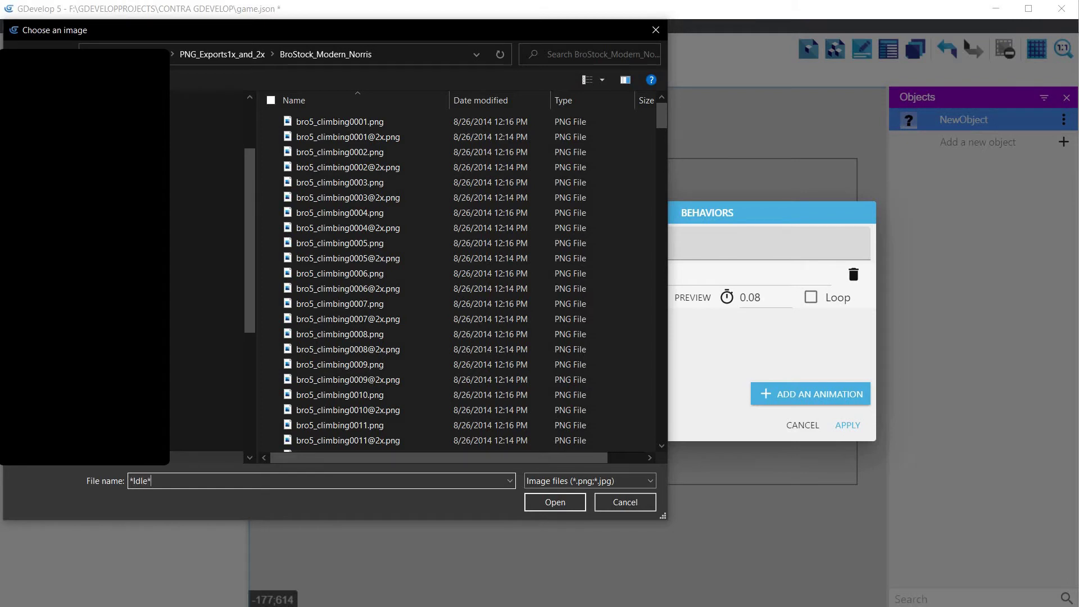
pyautogui.press('Return')
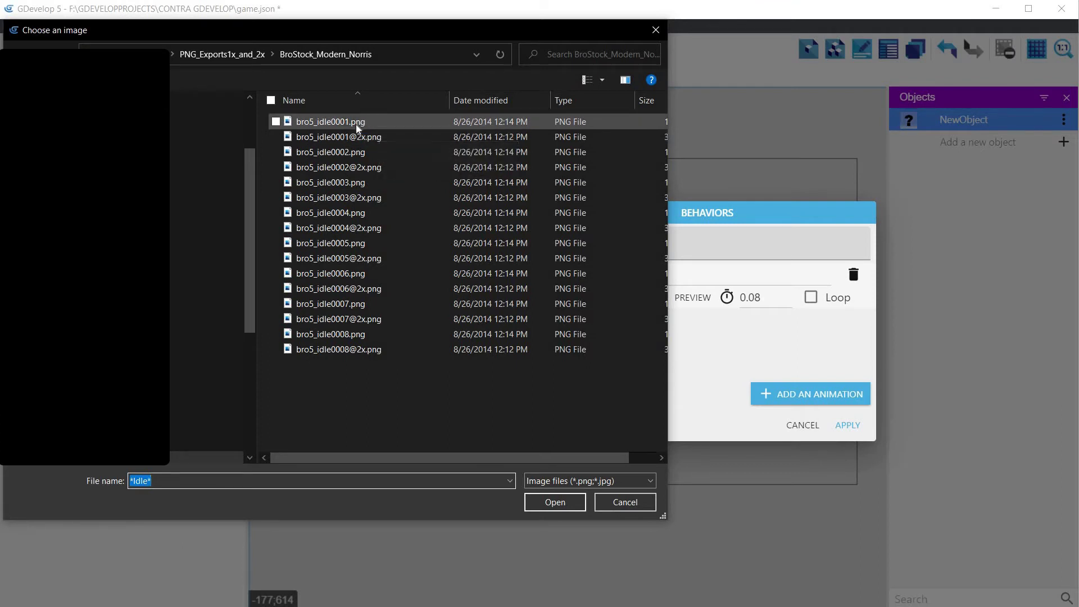
pyautogui.click(357, 126)
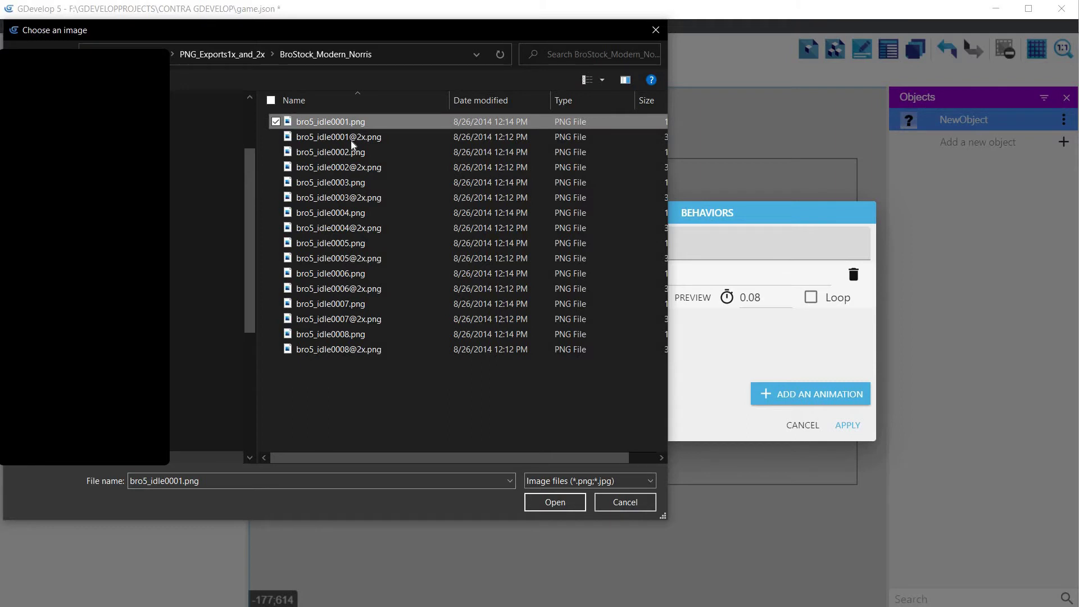
pyautogui.keyDown('ctrl'); pyautogui.click(355, 155); pyautogui.keyUp('ctrl')
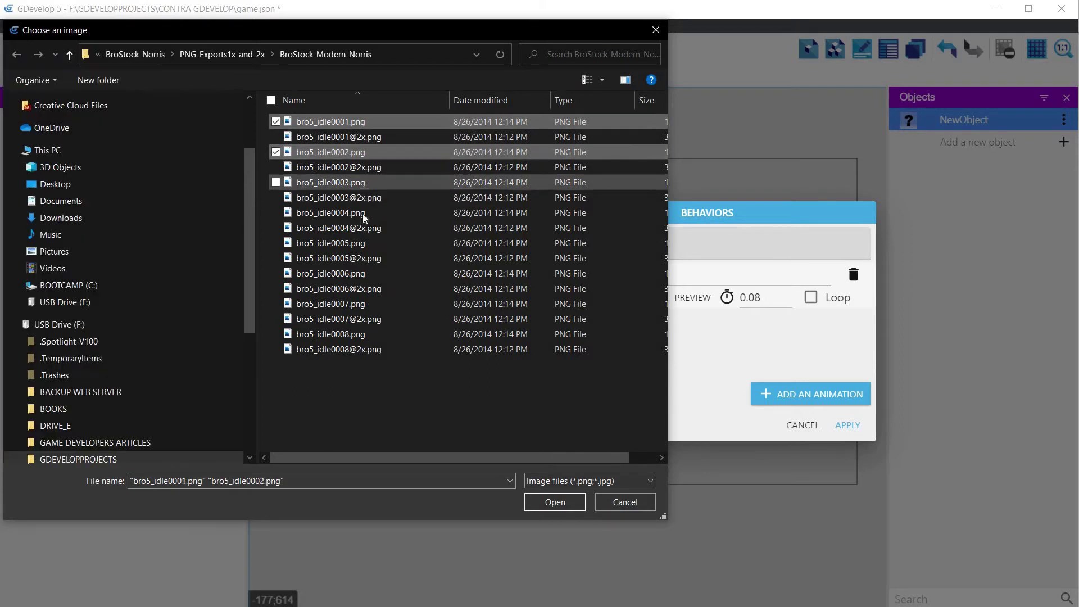
pyautogui.keyDown('ctrl'); pyautogui.click(362, 183); pyautogui.keyUp('ctrl')
pyautogui.keyDown('ctrl'); pyautogui.click(363, 214); pyautogui.keyUp('ctrl')
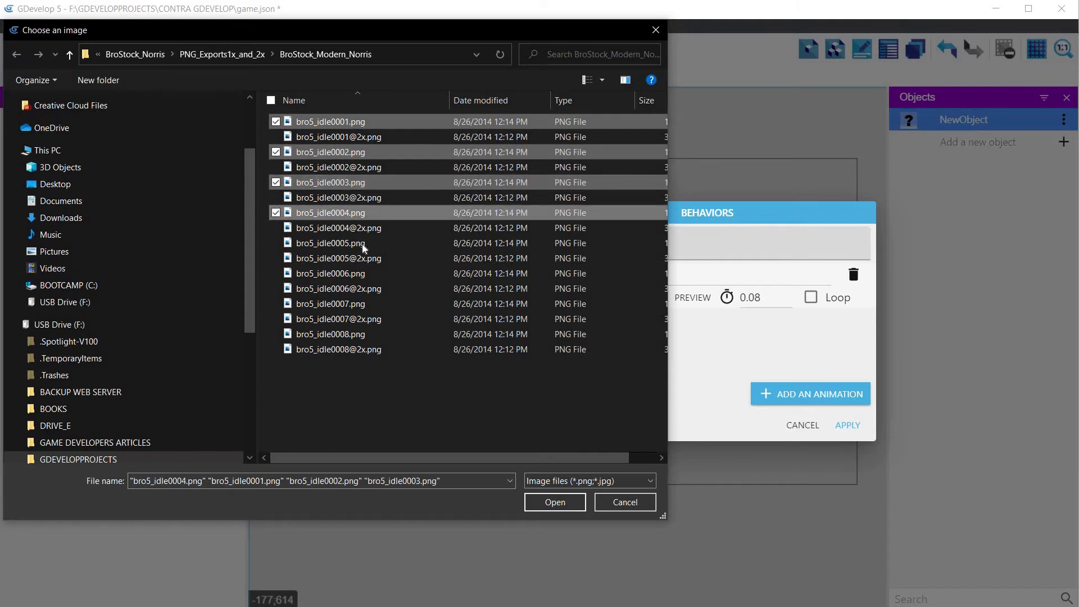
pyautogui.keyDown('ctrl'); pyautogui.click(363, 245); pyautogui.keyUp('ctrl')
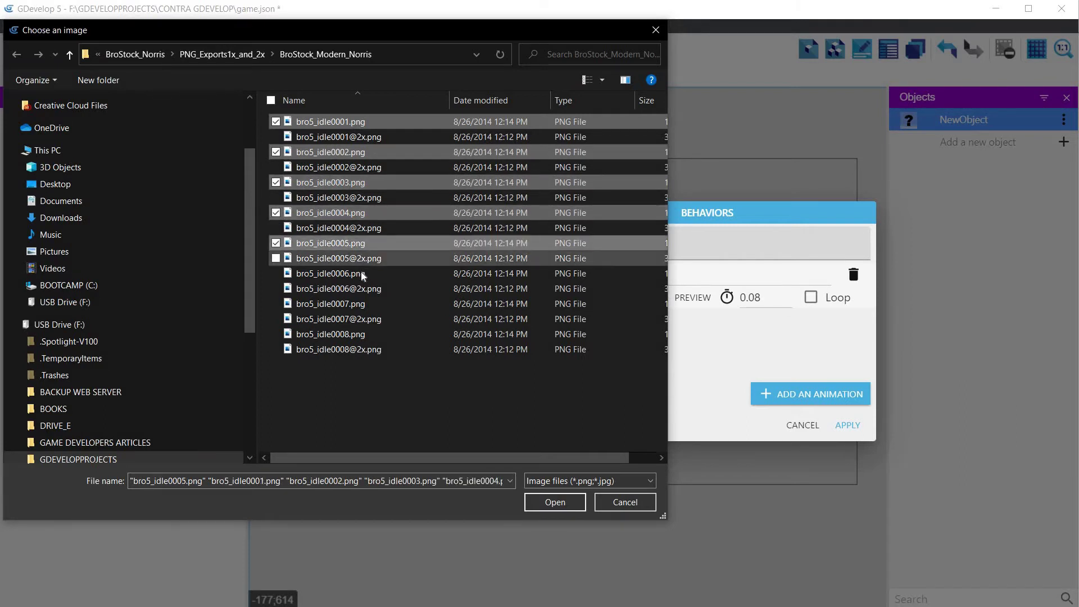
pyautogui.keyDown('ctrl'); pyautogui.click(362, 275); pyautogui.keyUp('ctrl')
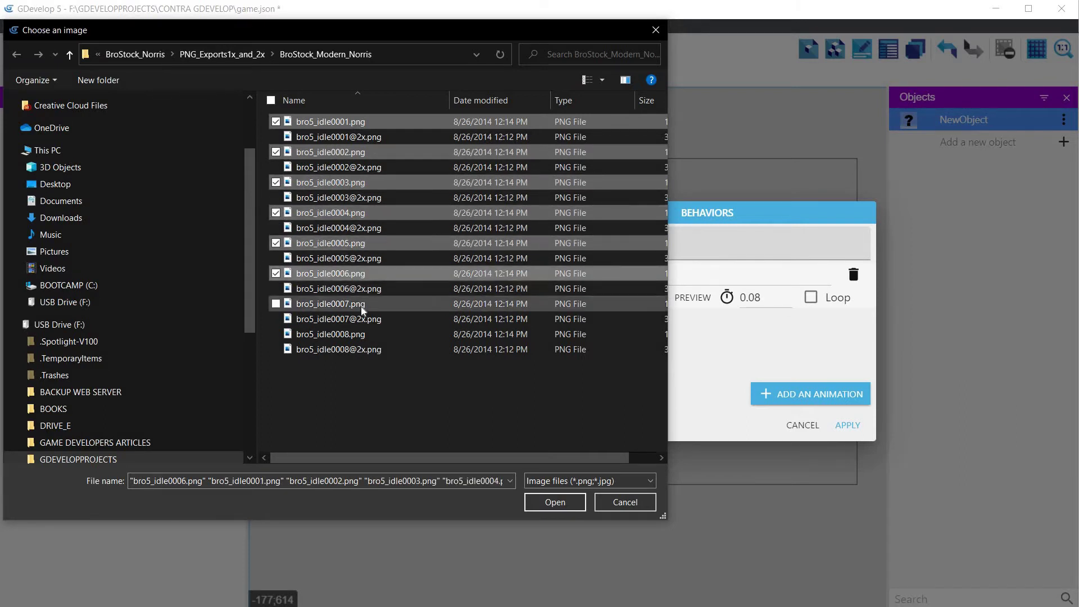
pyautogui.keyDown('ctrl'); pyautogui.click(362, 303); pyautogui.keyUp('ctrl')
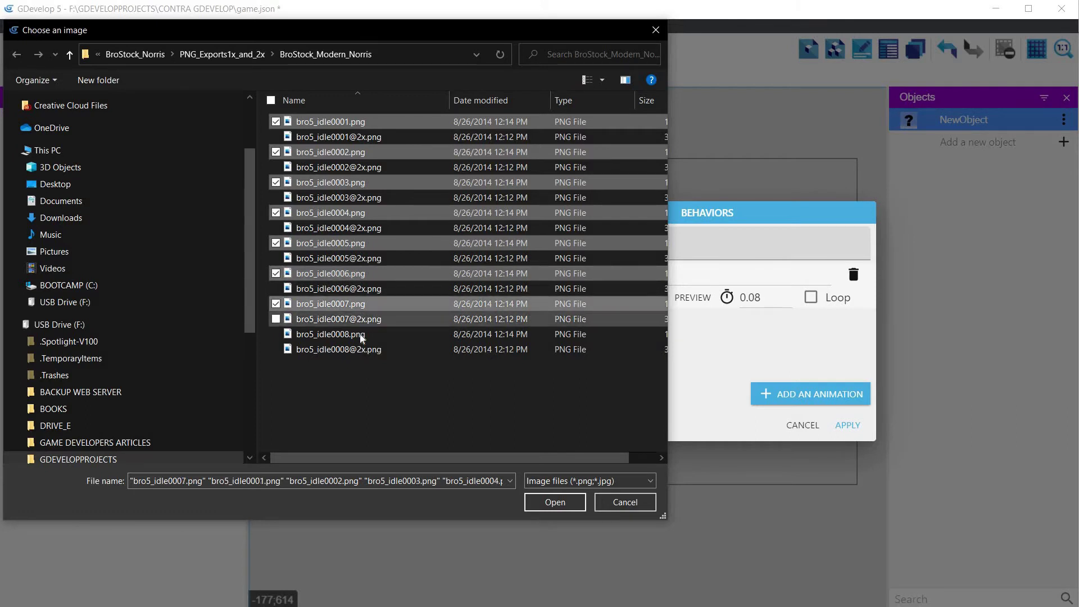
pyautogui.keyDown('ctrl'); pyautogui.click(363, 336); pyautogui.keyUp('ctrl')
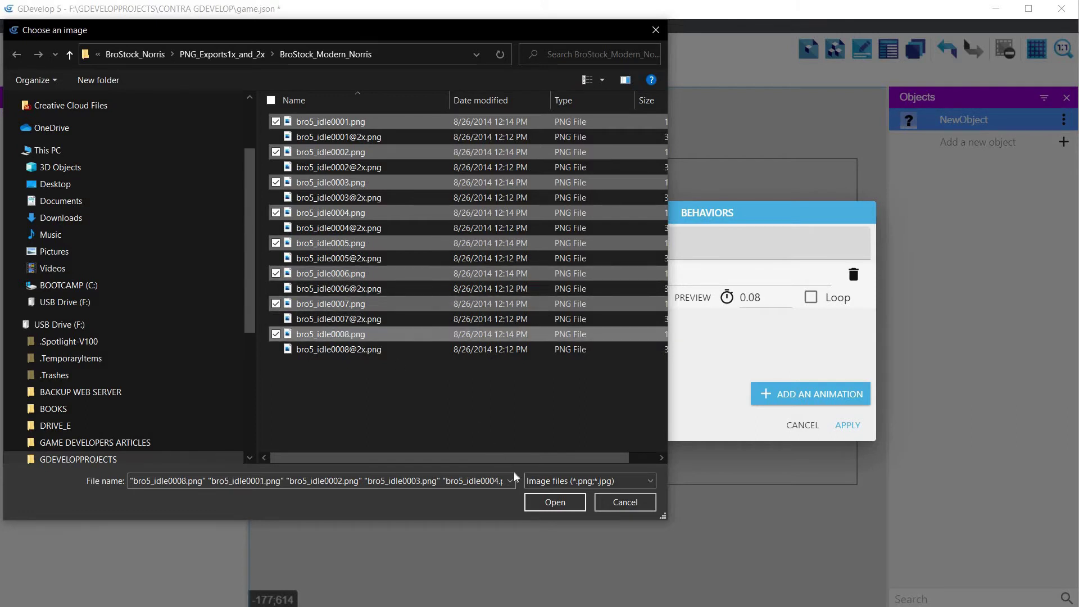
pyautogui.click(560, 505)
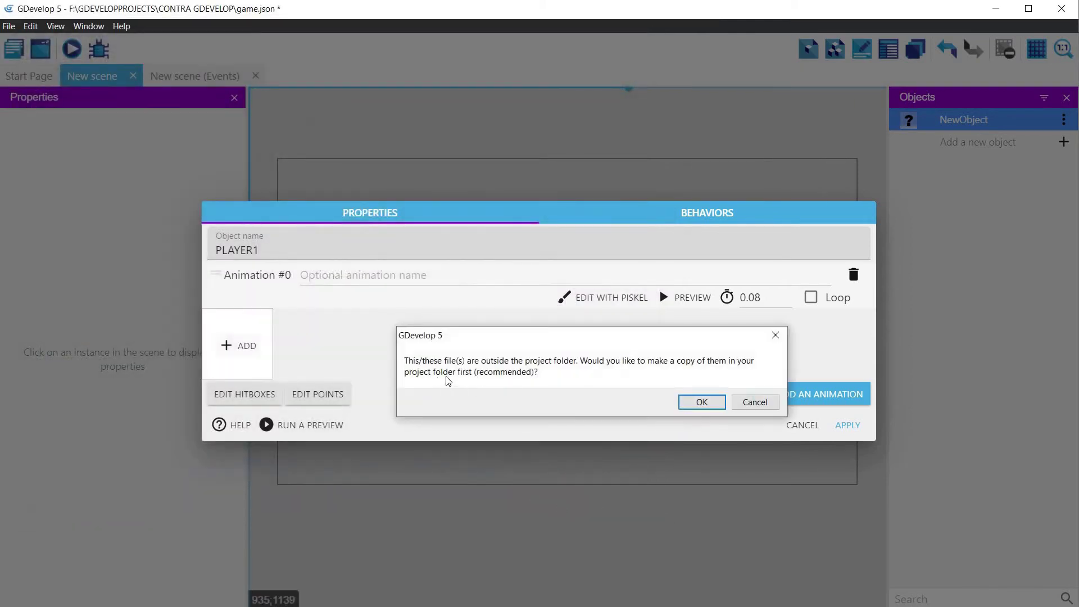
# Copy the frames into the project, make the animation loop at 6 FPS, name it IDLE, and apply.
pyautogui.click(700, 404)
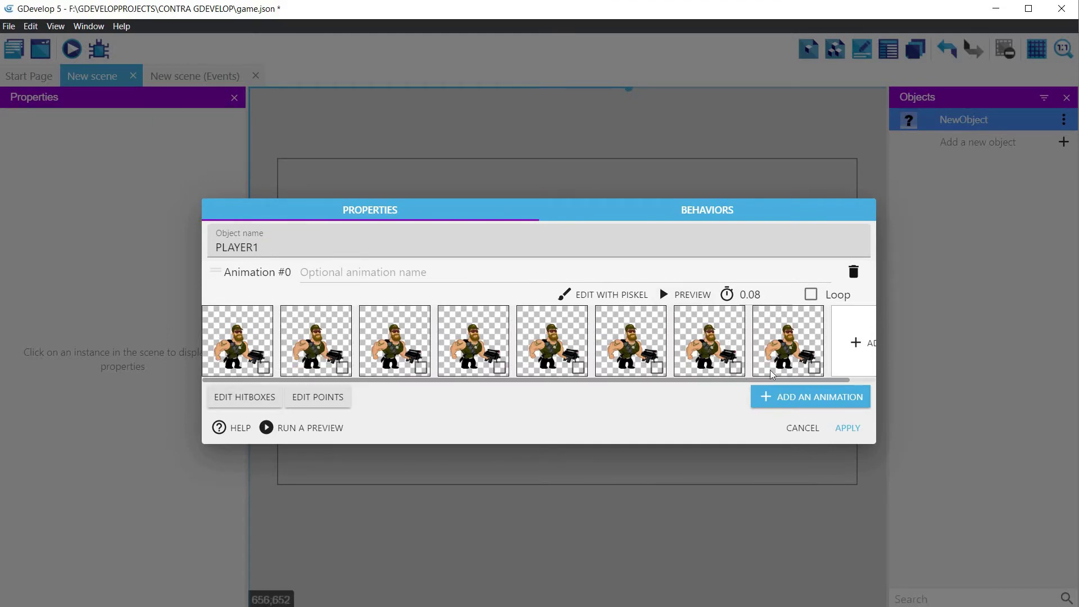
pyautogui.click(812, 296)
pyautogui.click(667, 295)
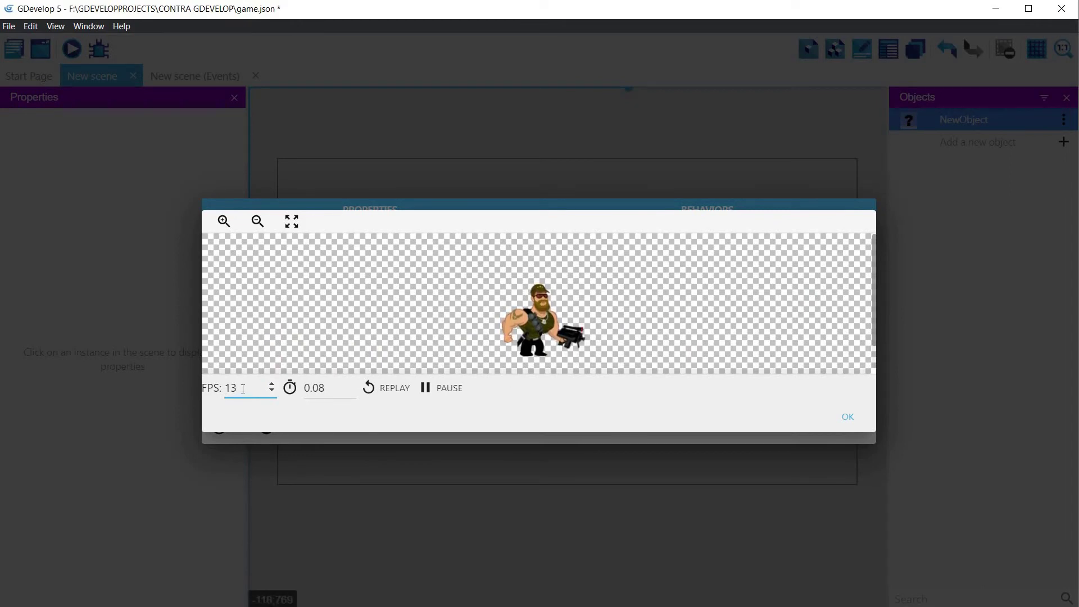
pyautogui.moveTo(243, 387); pyautogui.dragTo(218, 386)
pyautogui.write('6')
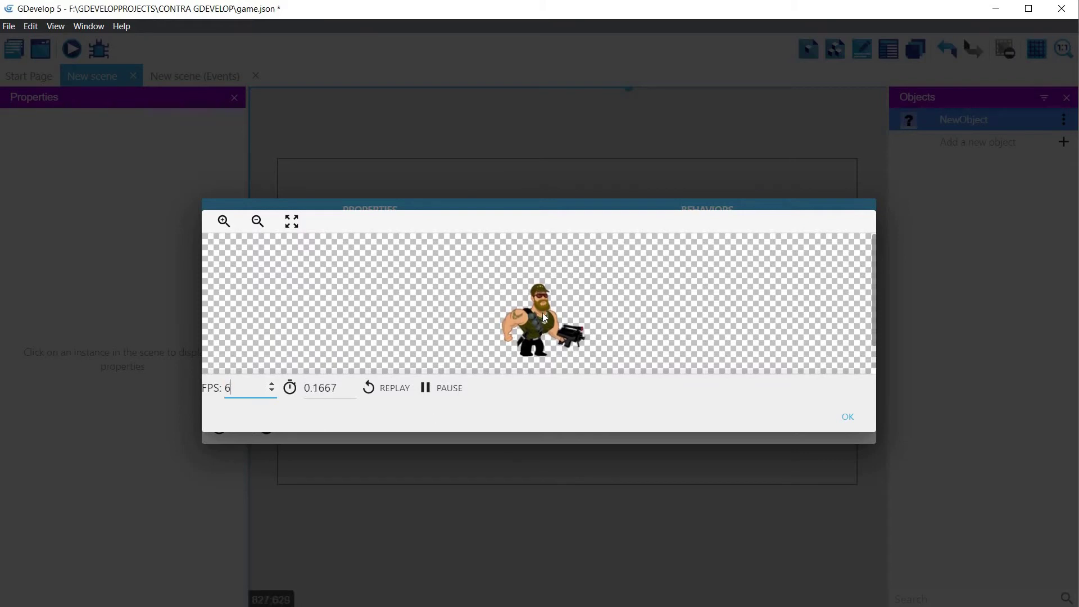
pyautogui.click(847, 418)
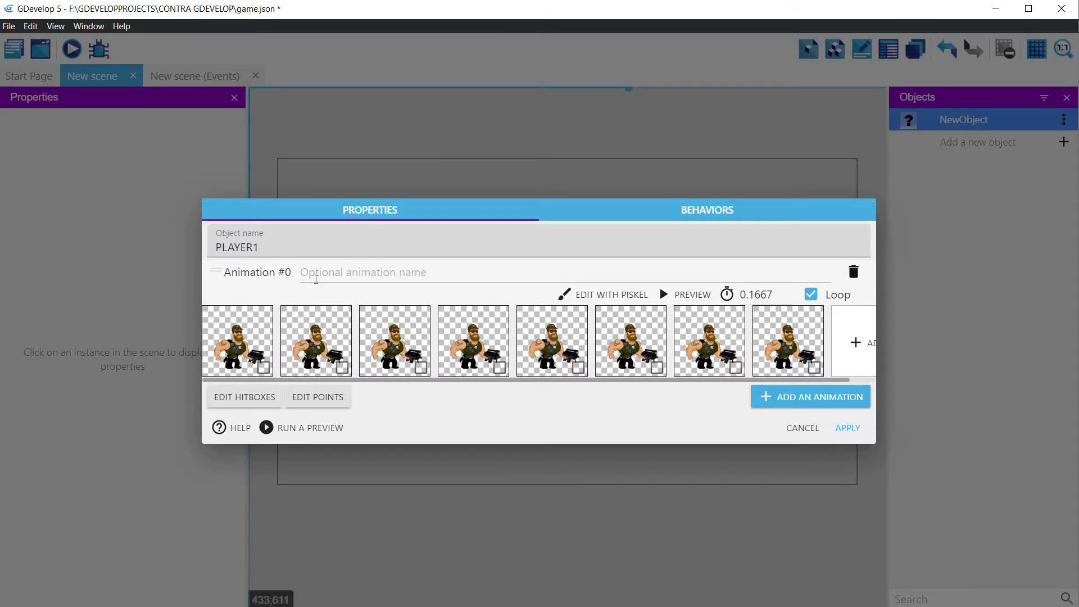
pyautogui.click(316, 272)
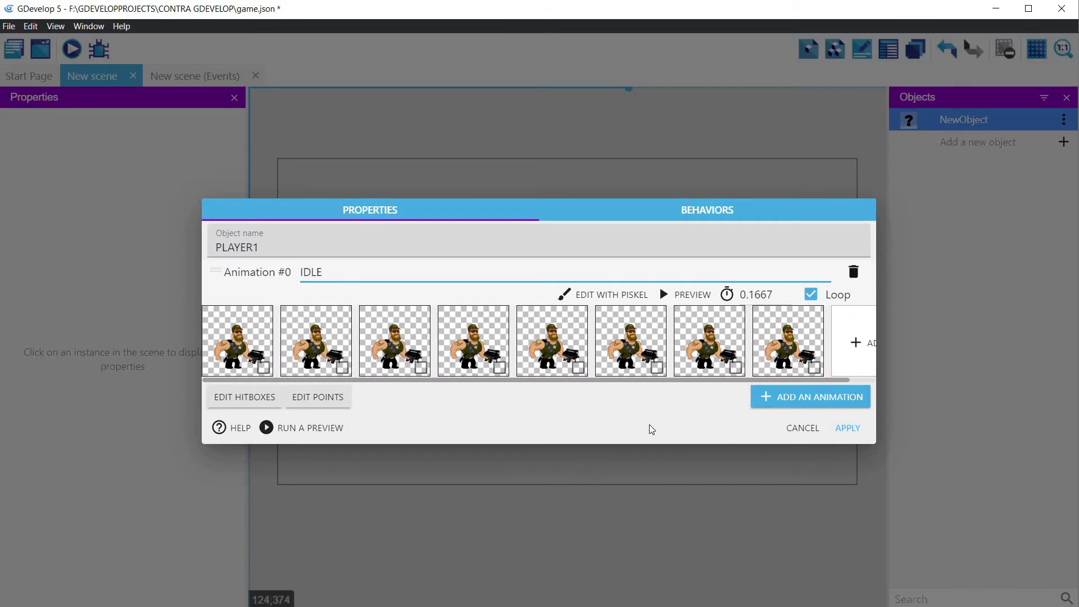
pyautogui.click(848, 429)
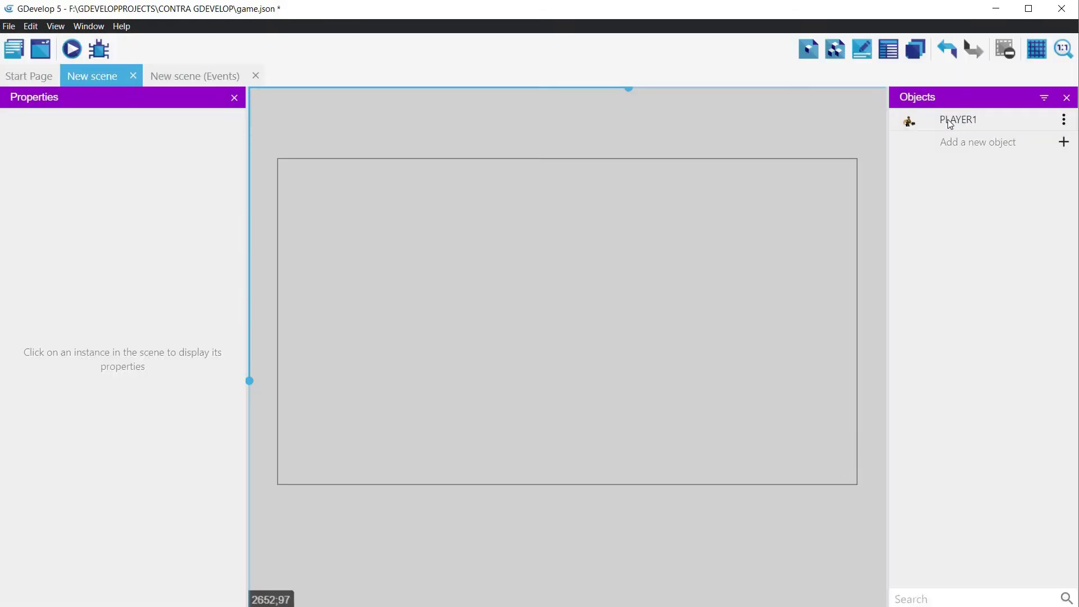
# Drop a PLAYER1 instance into New scene, zoom in, and test it in a preview.
pyautogui.moveTo(965, 119); pyautogui.dragTo(521, 284)
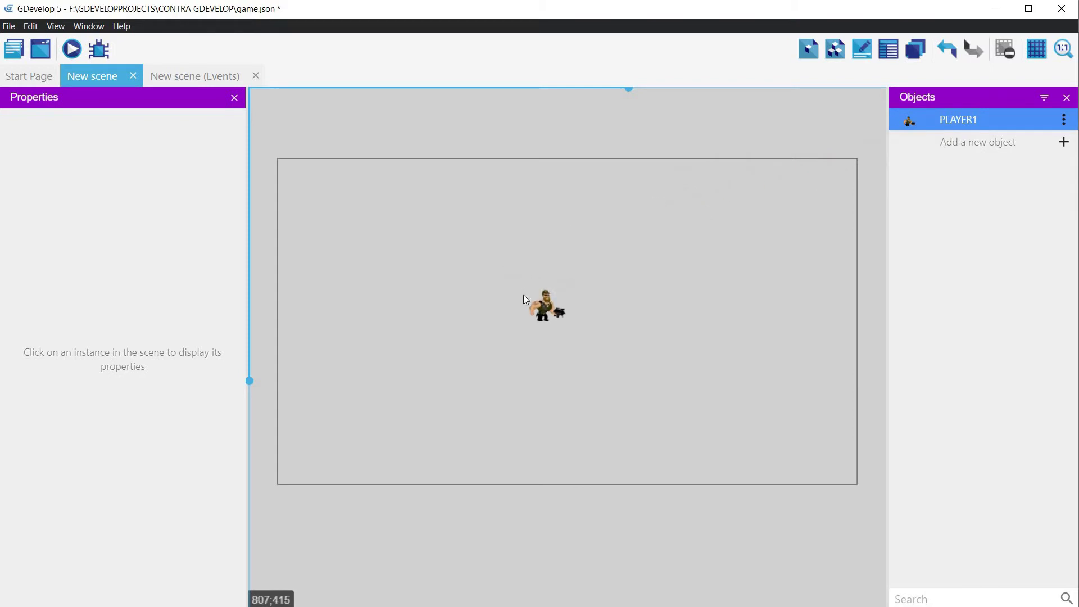
pyautogui.scroll(3, 531, 299)
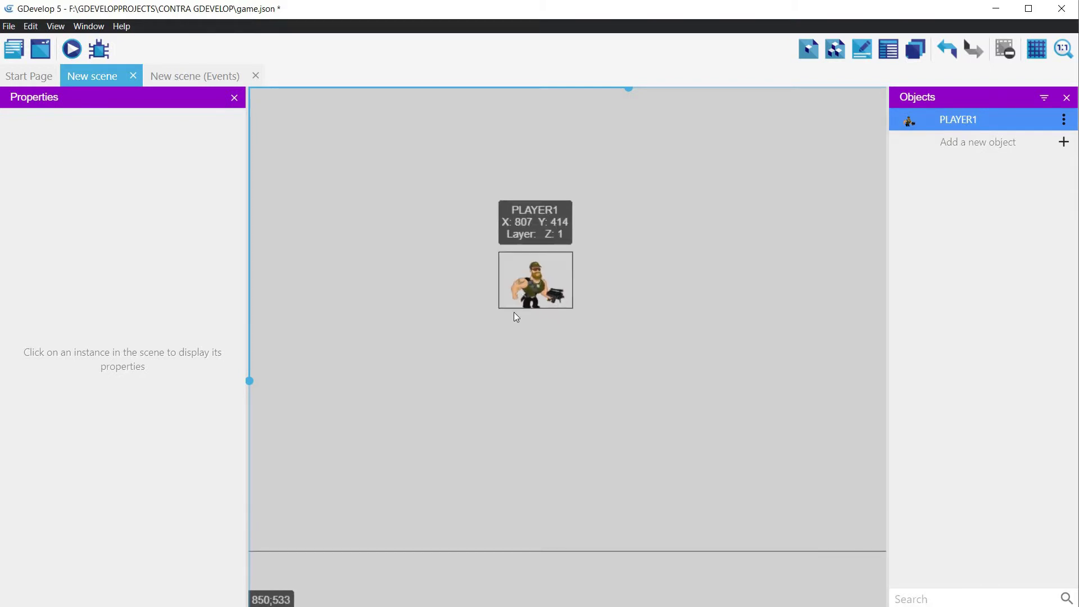
pyautogui.scroll(5, 523, 314)
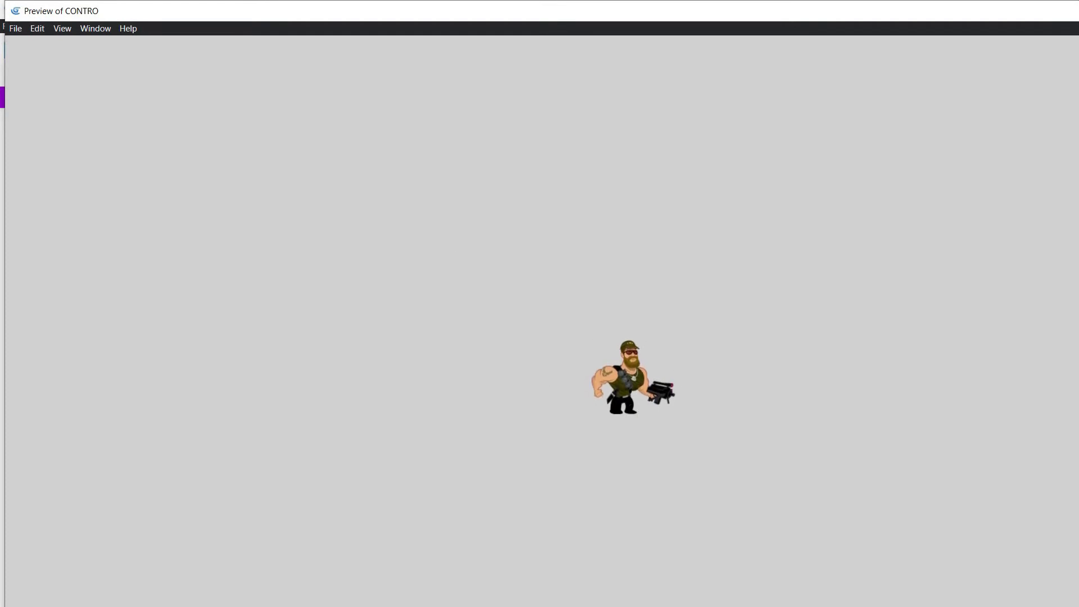
pyautogui.hotkey('alt', 'F4')
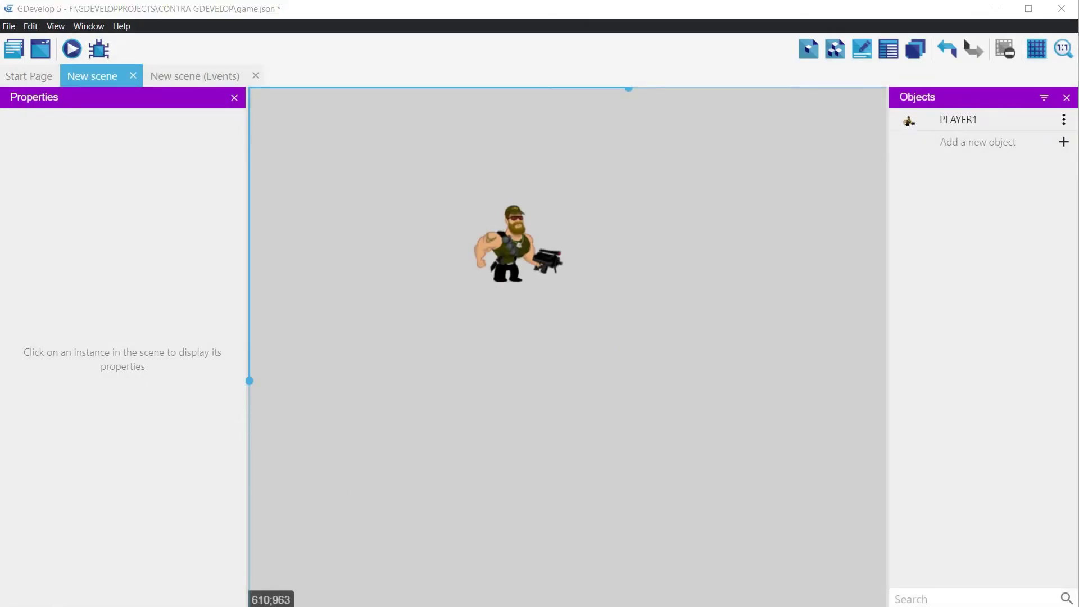
# Create a Tiled Sprite object named GROUND and begin selecting its image.
pyautogui.click(1064, 143)
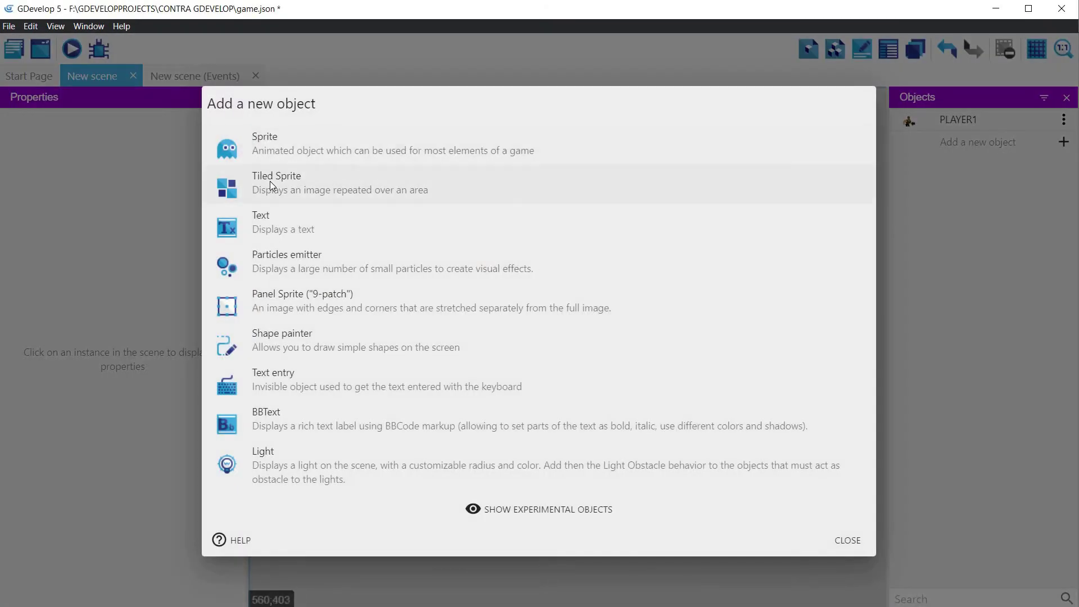
pyautogui.click(270, 183)
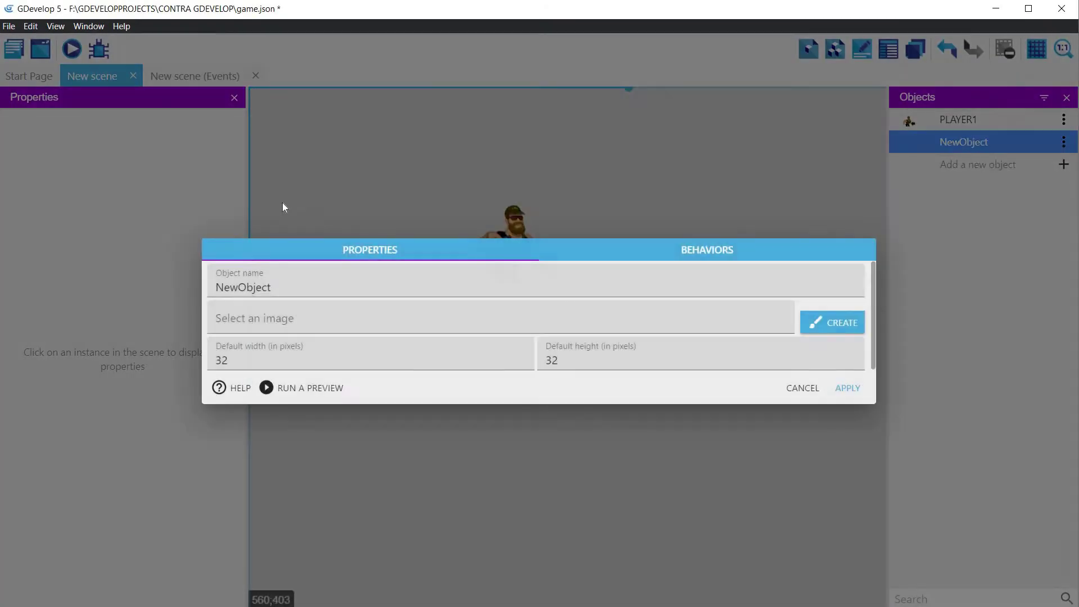
pyautogui.click(288, 282)
pyautogui.hotkey('ctrl', 'a')
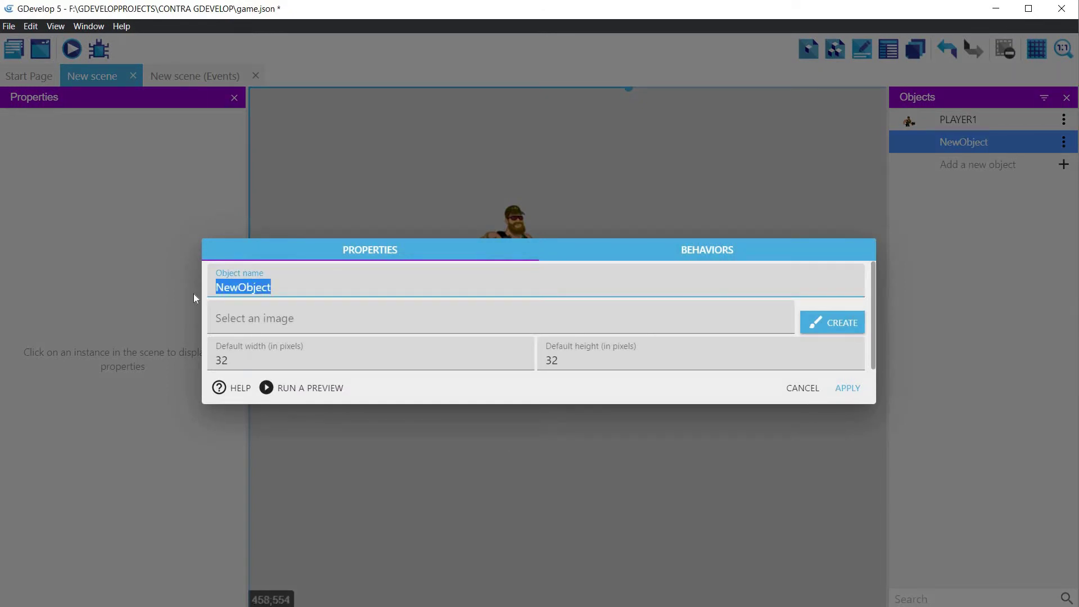
pyautogui.write('GRO')
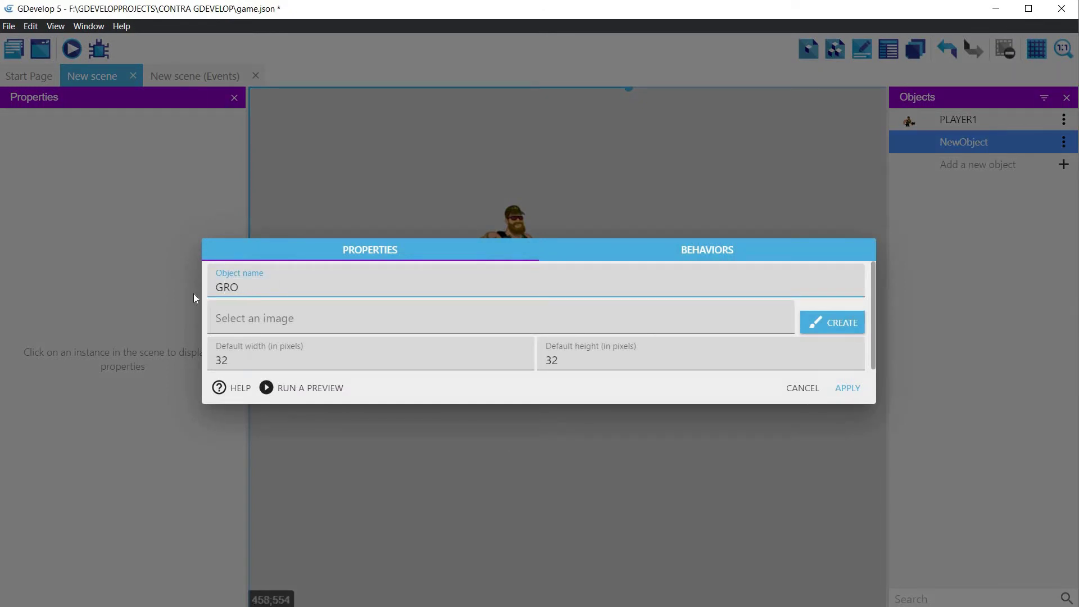
pyautogui.write('UND')
pyautogui.click(248, 320)
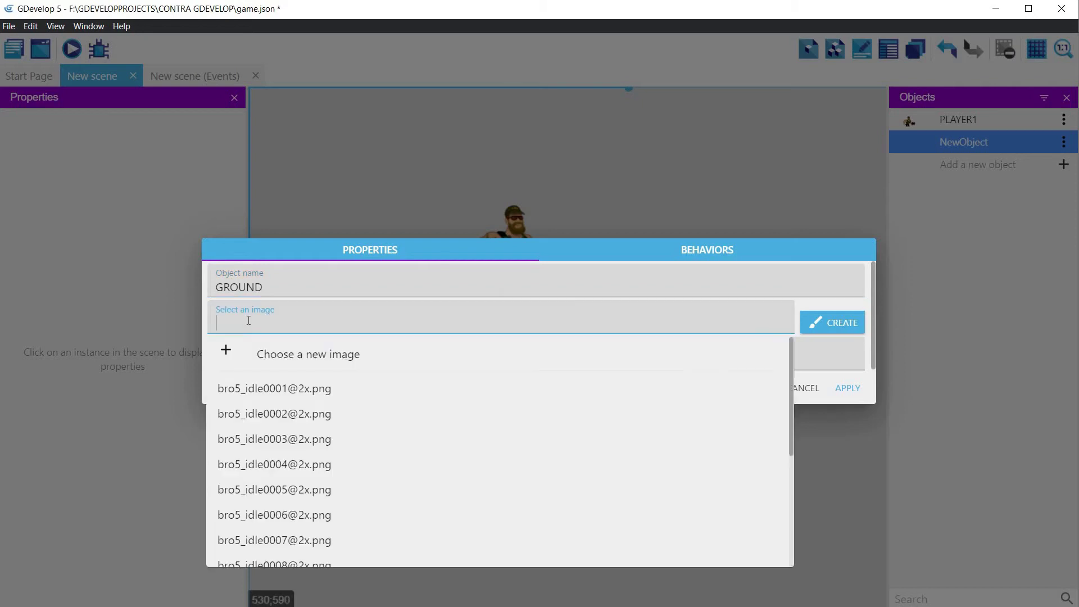
# Use ground.png as GROUND's tile image, copying it into the project folder.
pyautogui.click(275, 355)
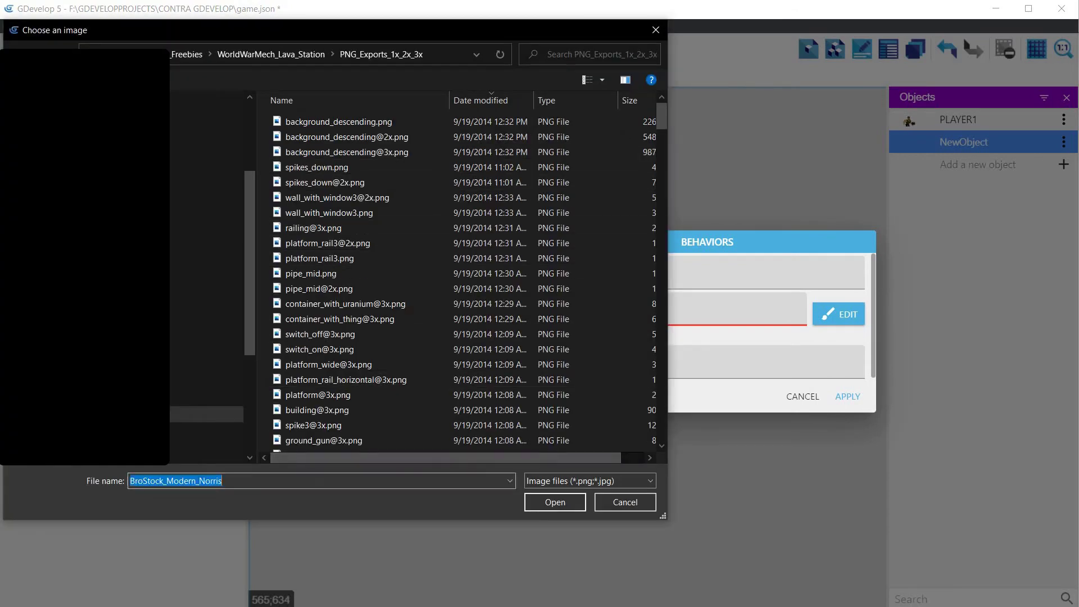
pyautogui.write('ground*')
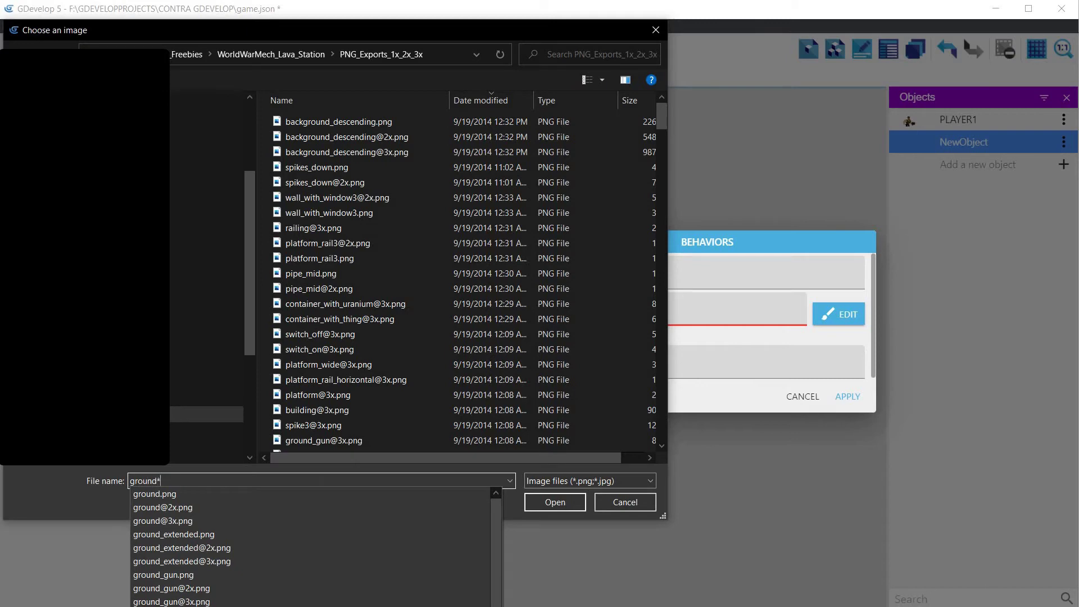
pyautogui.press('Return')
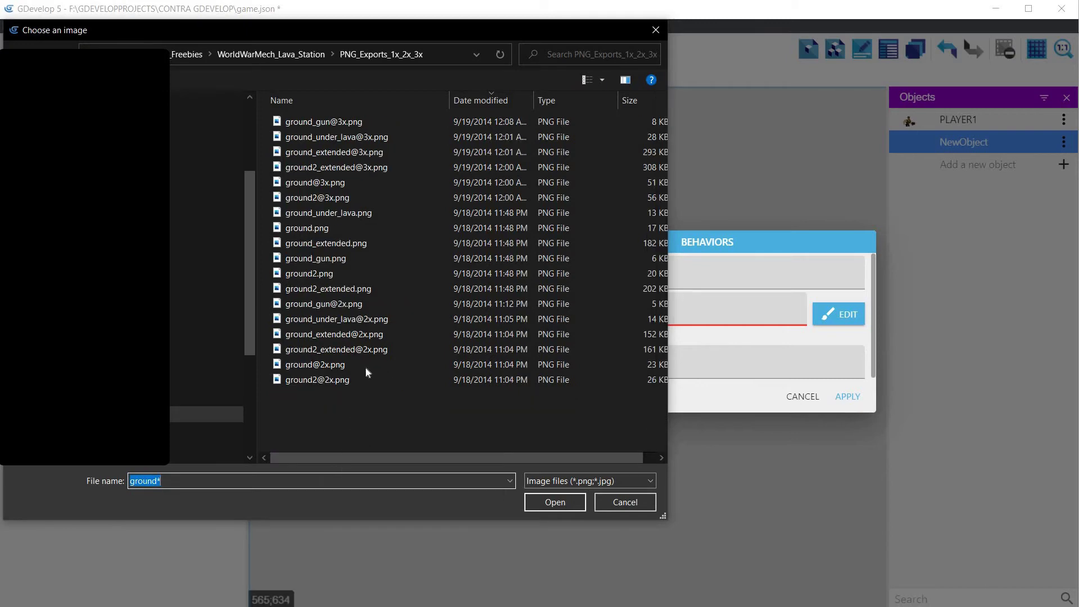
pyautogui.click(323, 228)
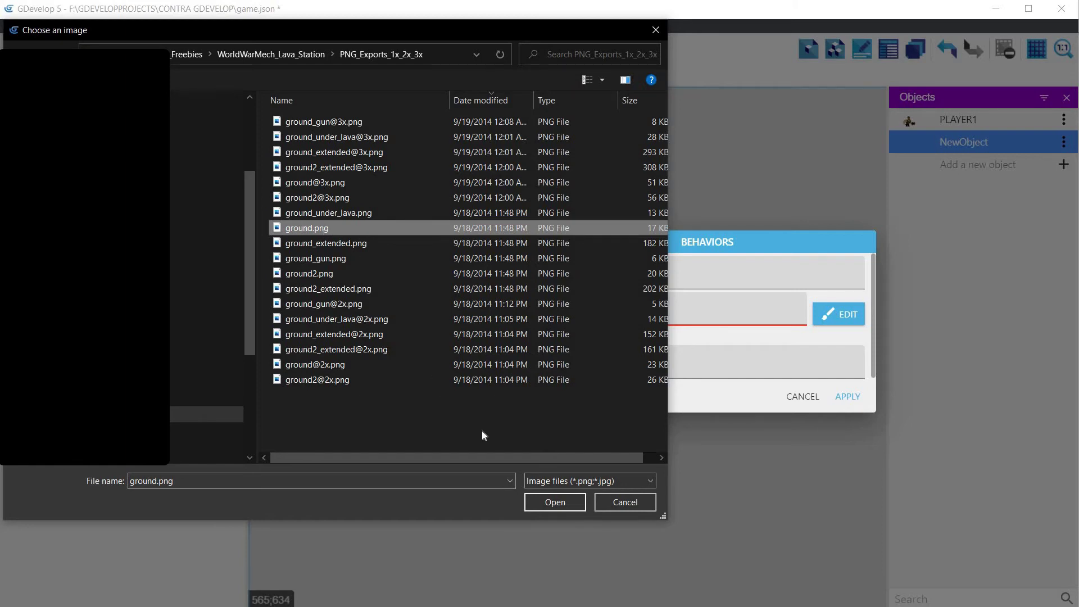
pyautogui.click(553, 502)
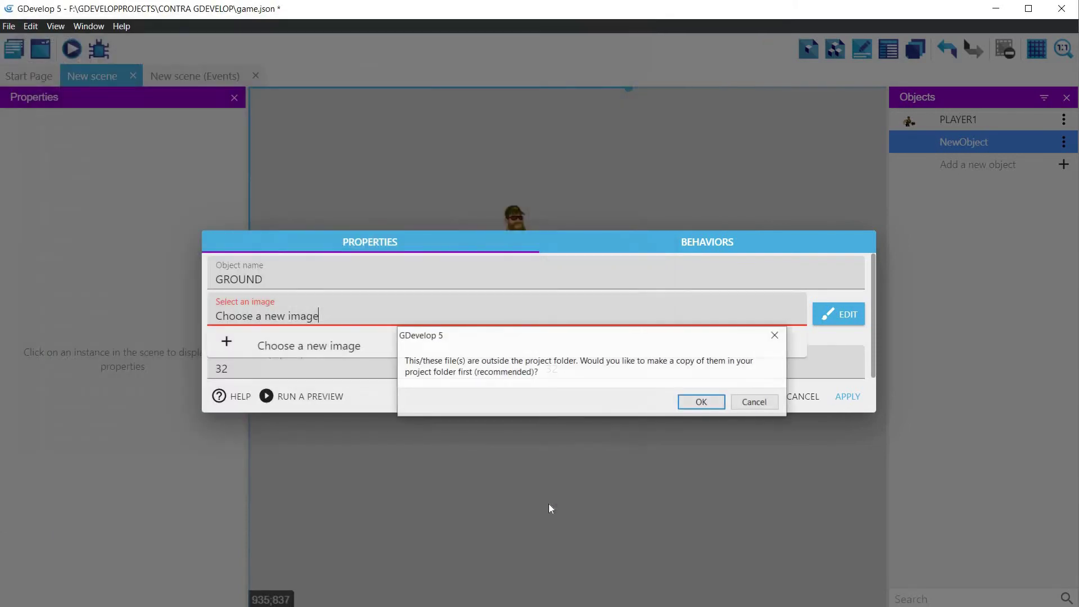
pyautogui.click(702, 402)
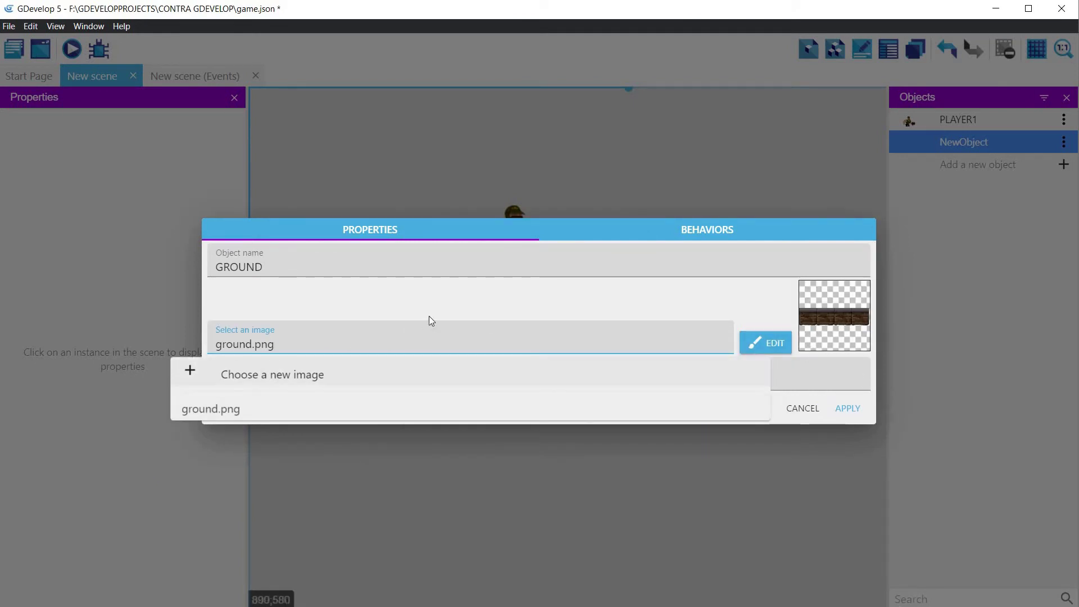
pyautogui.click(434, 229)
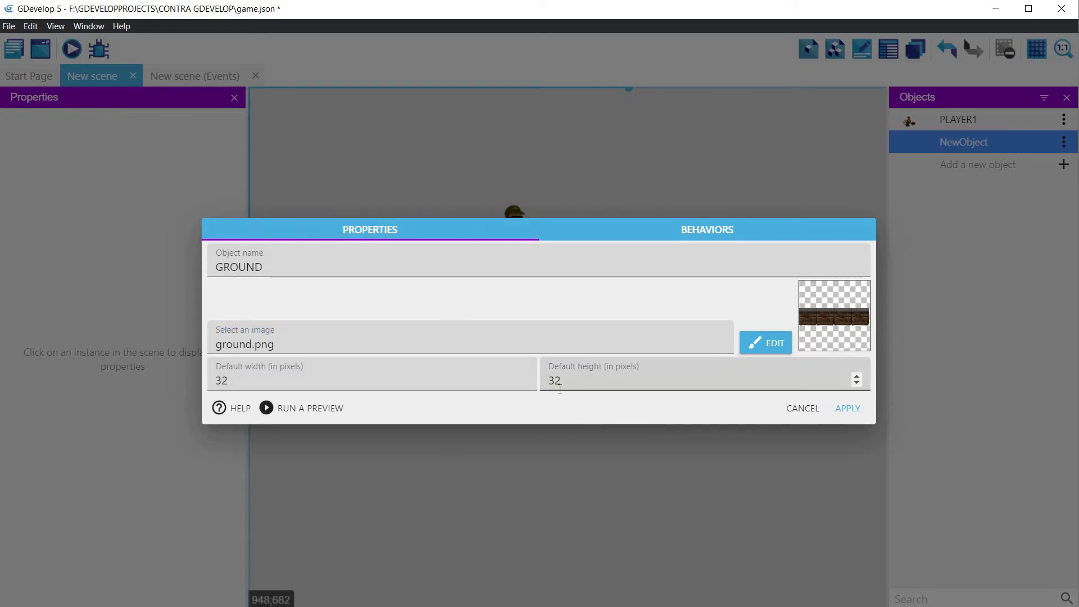
# Save GROUND, place it below the soldier, and stretch it to 861×205 at X 538, Y 764.
pyautogui.click(855, 409)
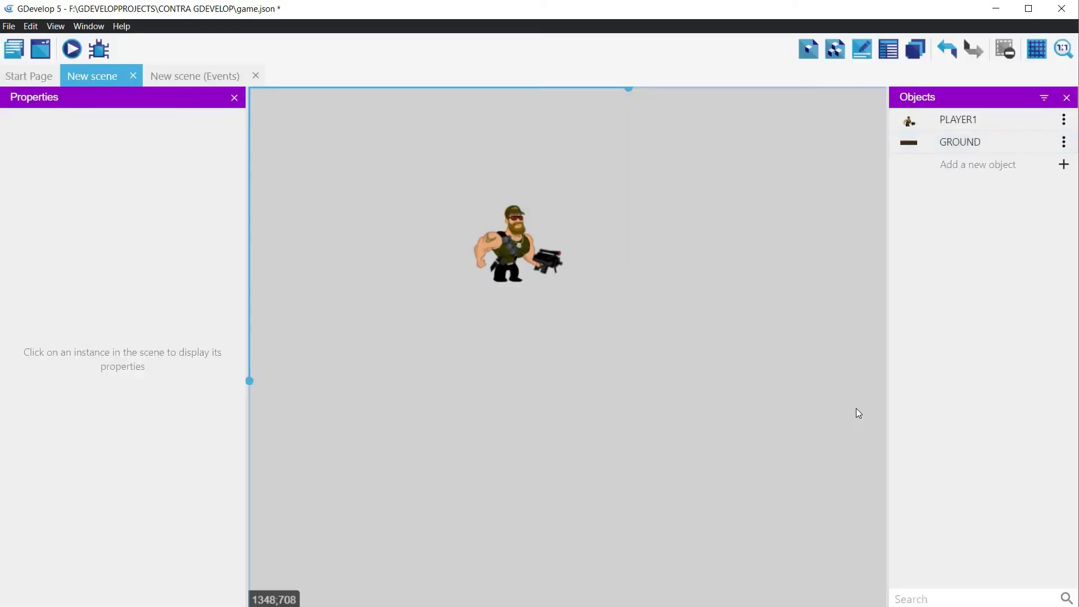
pyautogui.moveTo(976, 142); pyautogui.dragTo(418, 450)
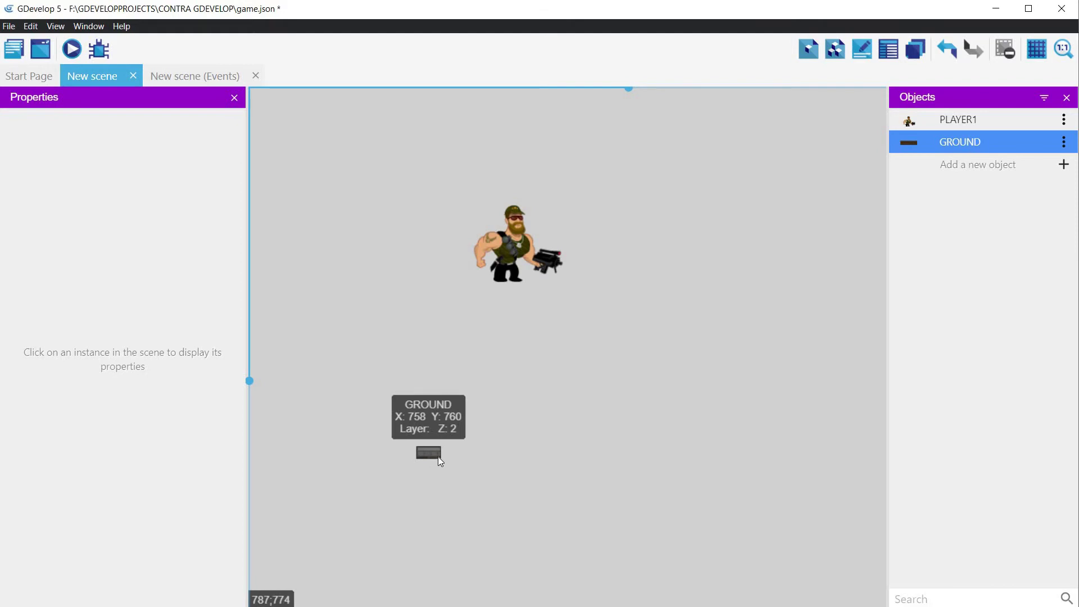
pyautogui.click(440, 458)
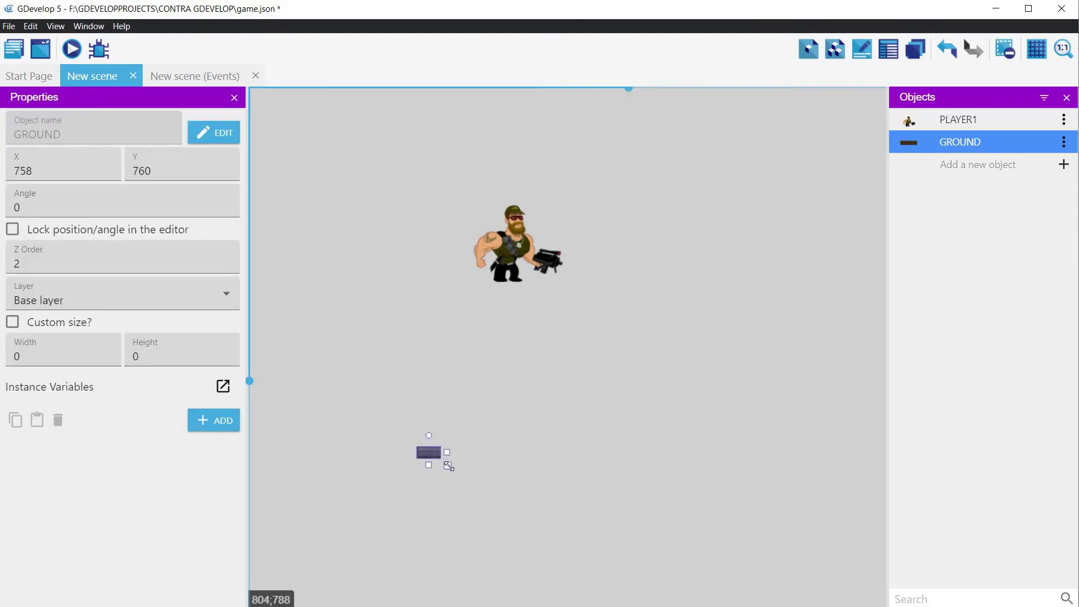
pyautogui.moveTo(449, 465); pyautogui.dragTo(663, 455)
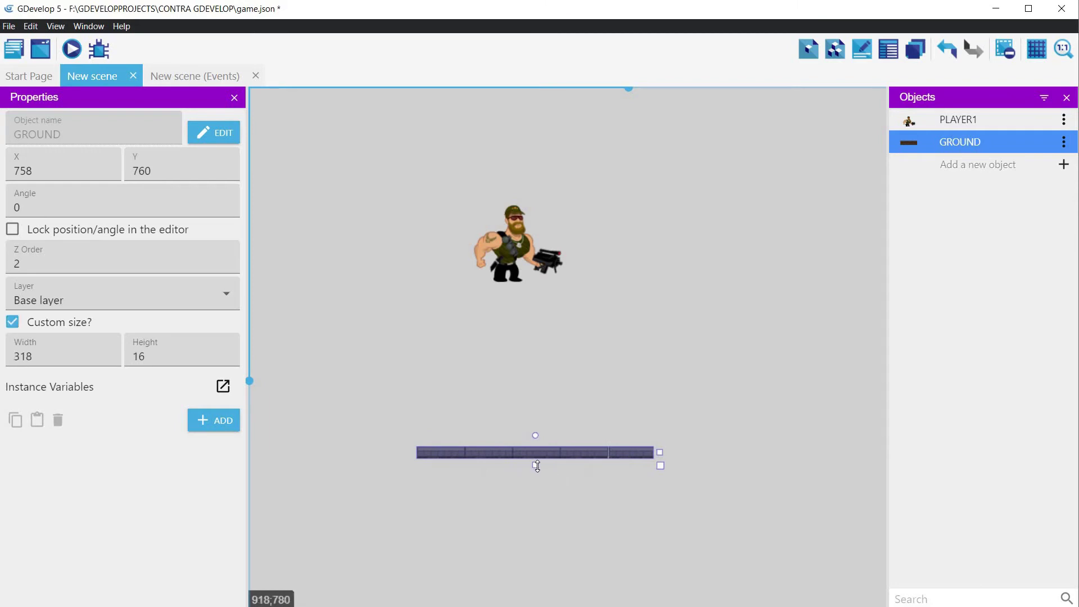
pyautogui.moveTo(535, 465); pyautogui.dragTo(528, 504)
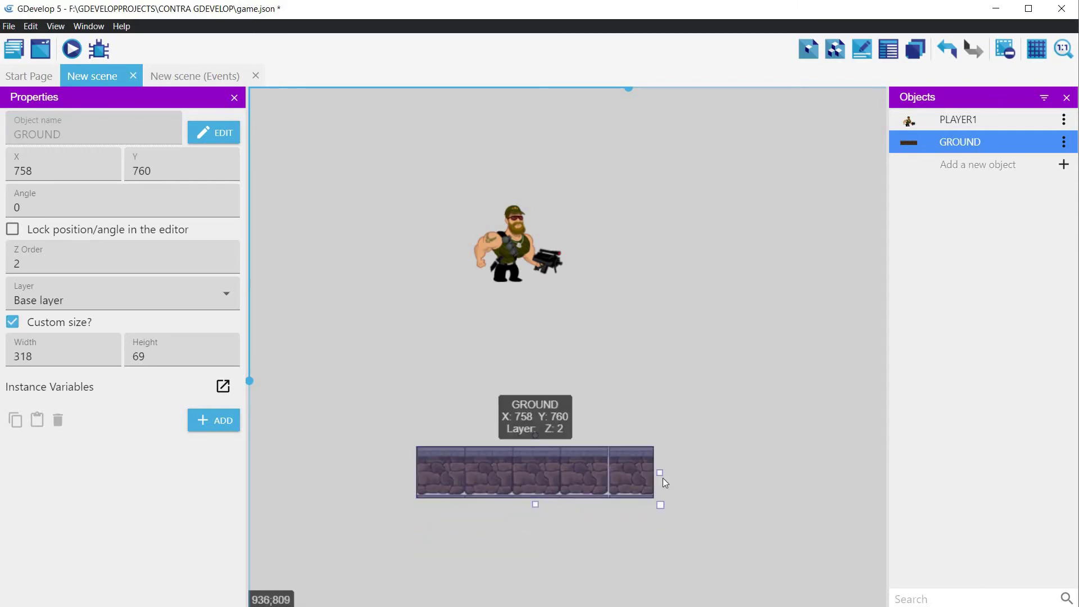
pyautogui.moveTo(661, 472); pyautogui.dragTo(784, 473)
pyautogui.moveTo(597, 505); pyautogui.dragTo(598, 600)
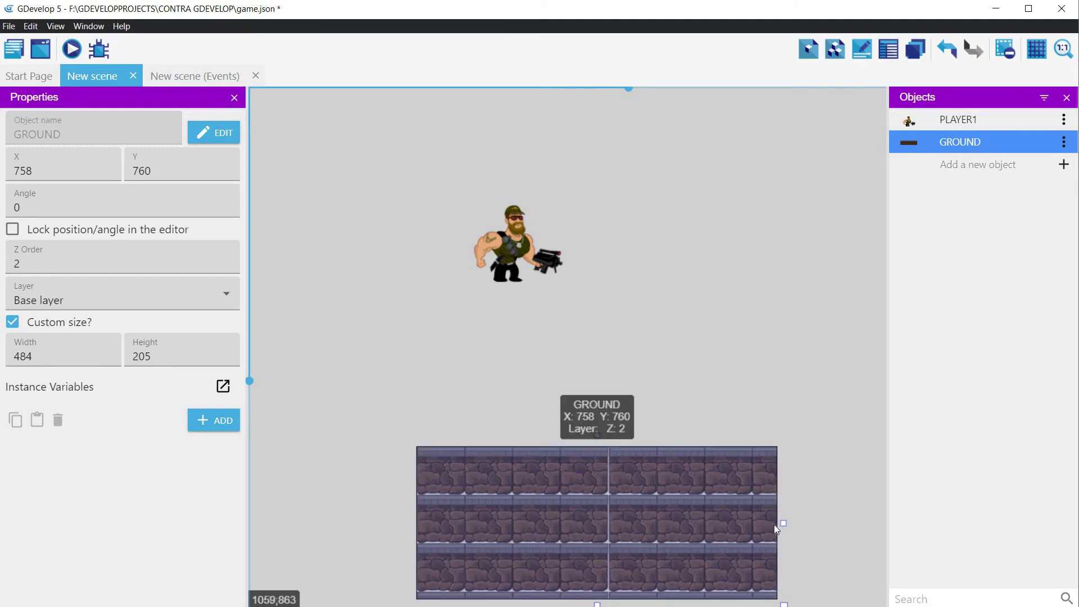
pyautogui.moveTo(906, 528); pyautogui.dragTo(953, 523)
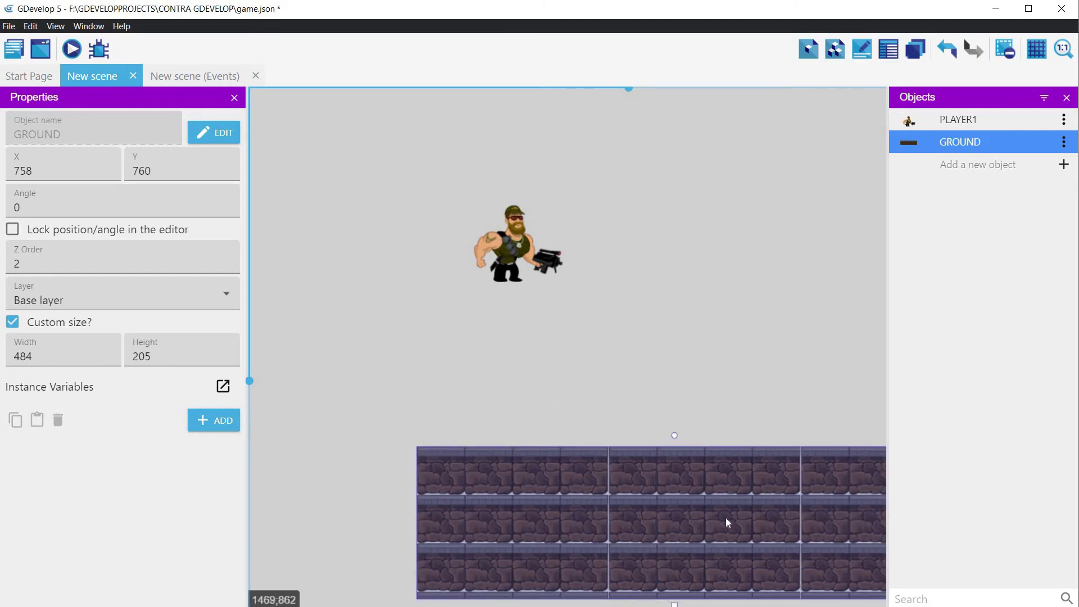
pyautogui.moveTo(716, 518); pyautogui.dragTo(495, 525)
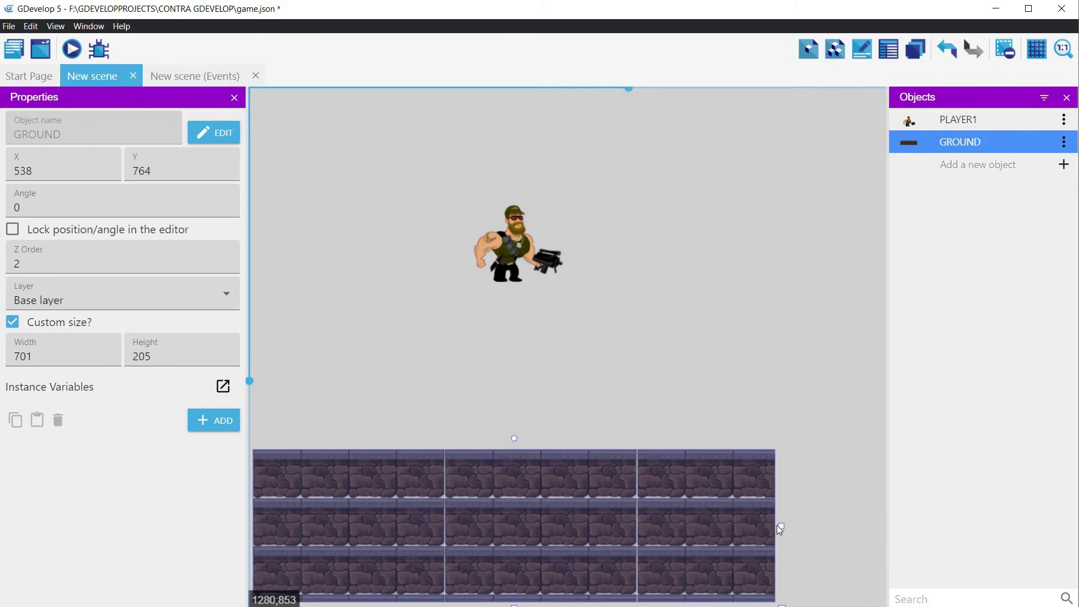
pyautogui.moveTo(885, 524); pyautogui.dragTo(896, 533)
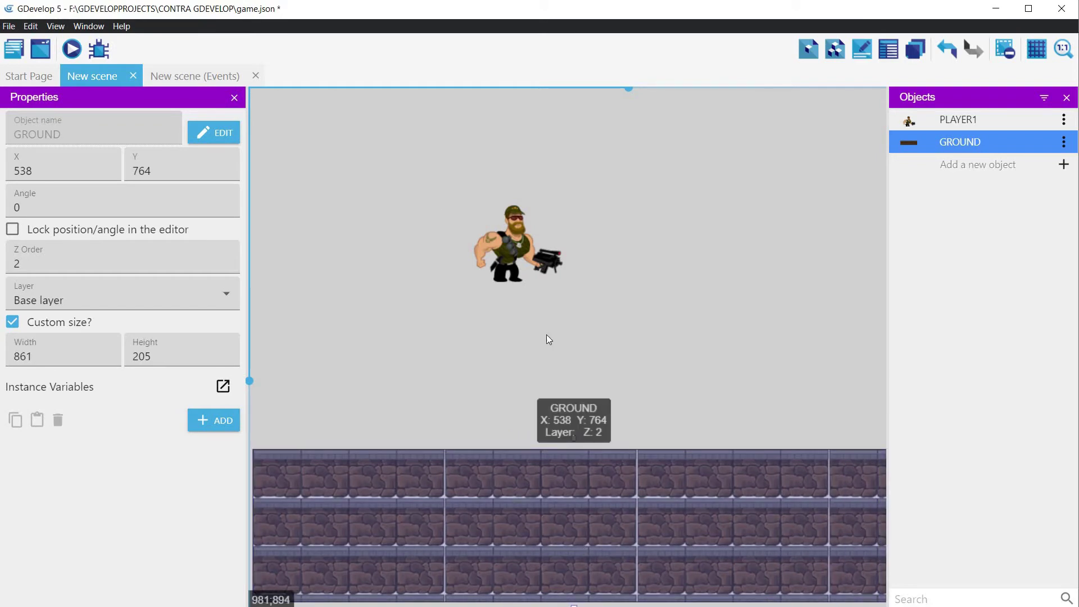
pyautogui.click(73, 50)
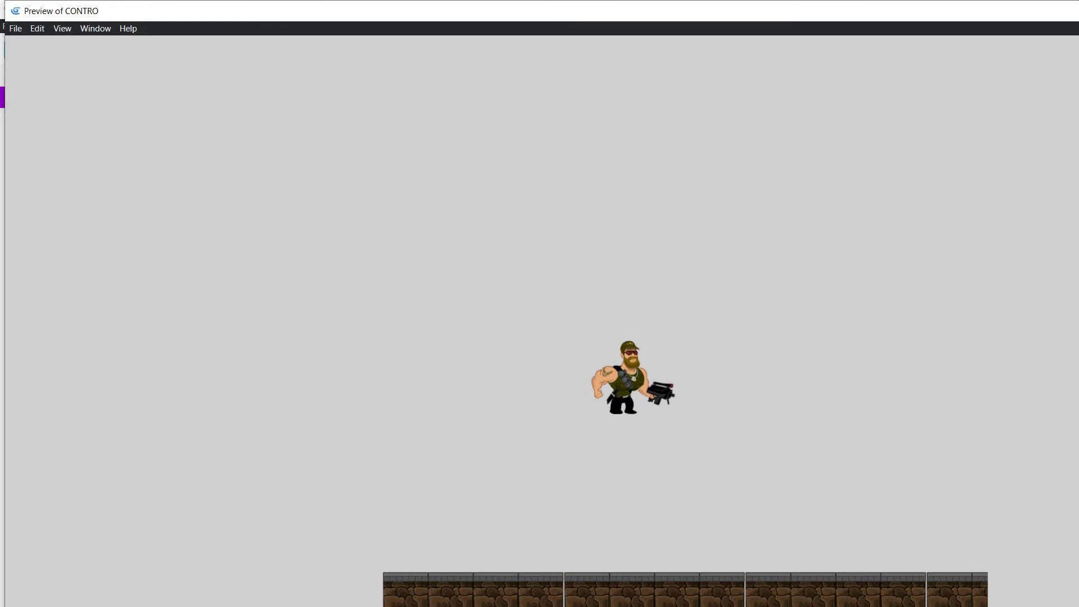
pyautogui.hotkey('alt', 'F4')
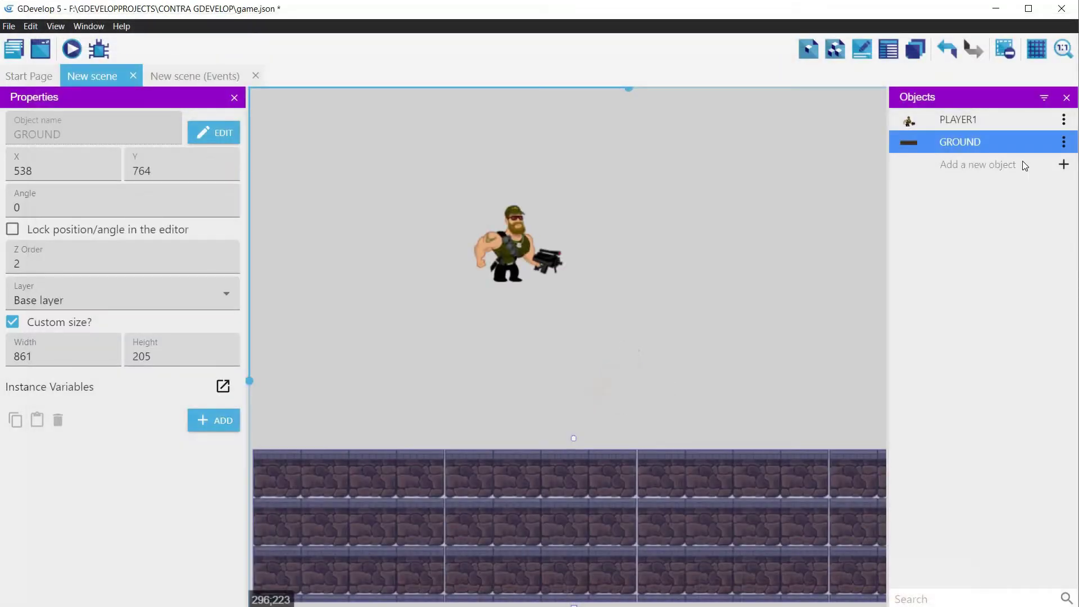
# Add the Platformer character behavior to PLAYER1.
pyautogui.doubleClick(960, 119)
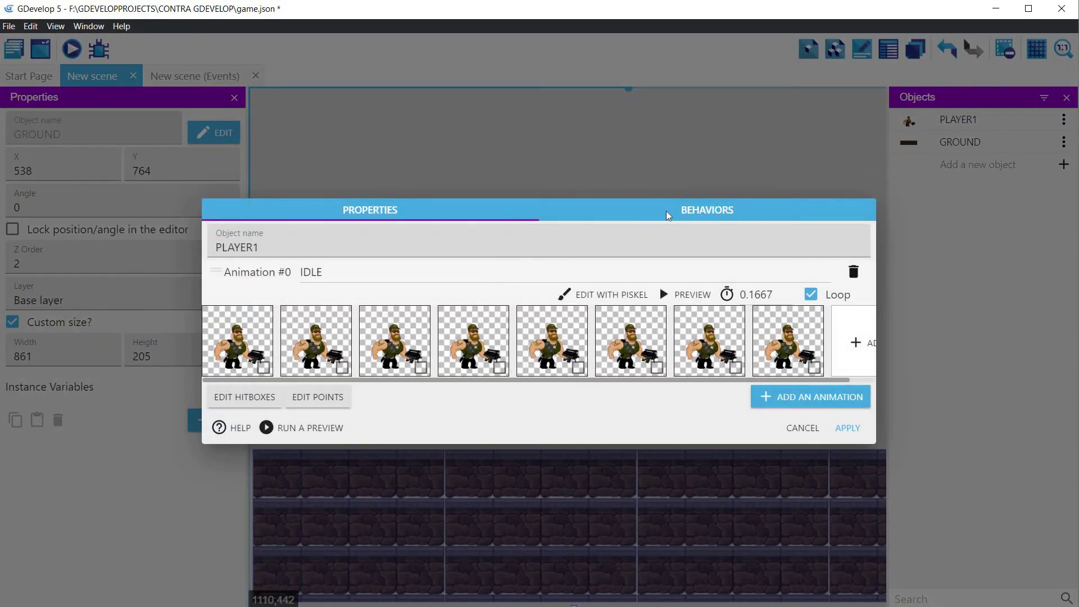
pyautogui.click(725, 210)
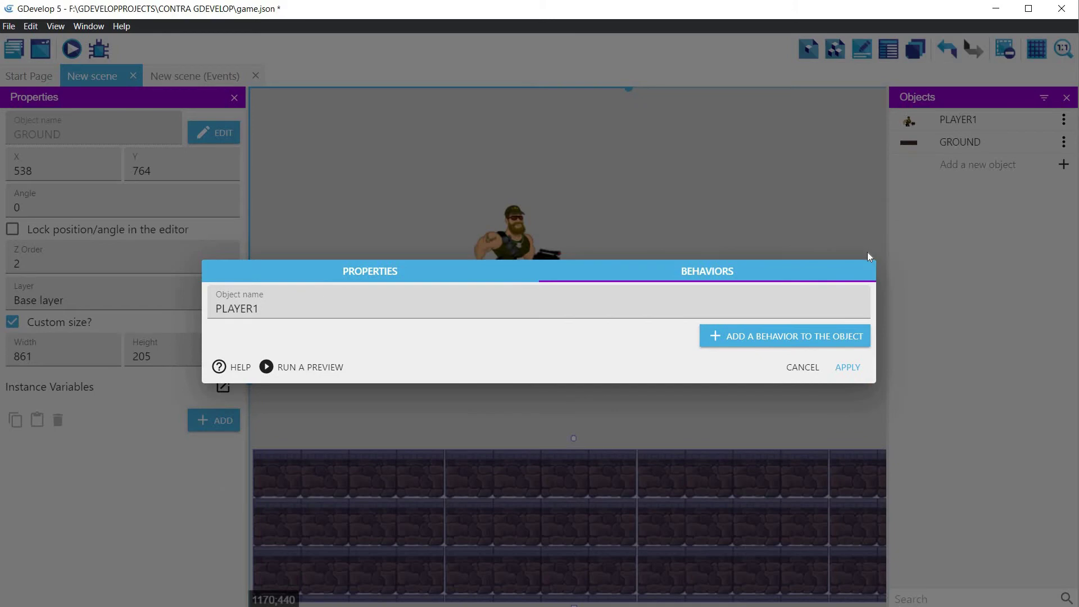
pyautogui.click(805, 339)
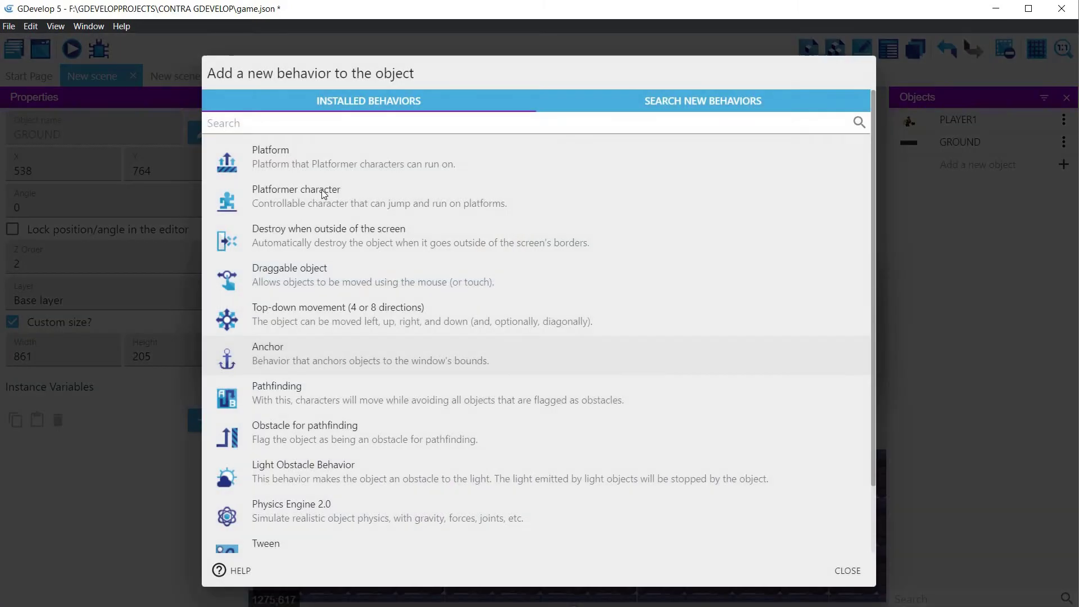
pyautogui.click(270, 196)
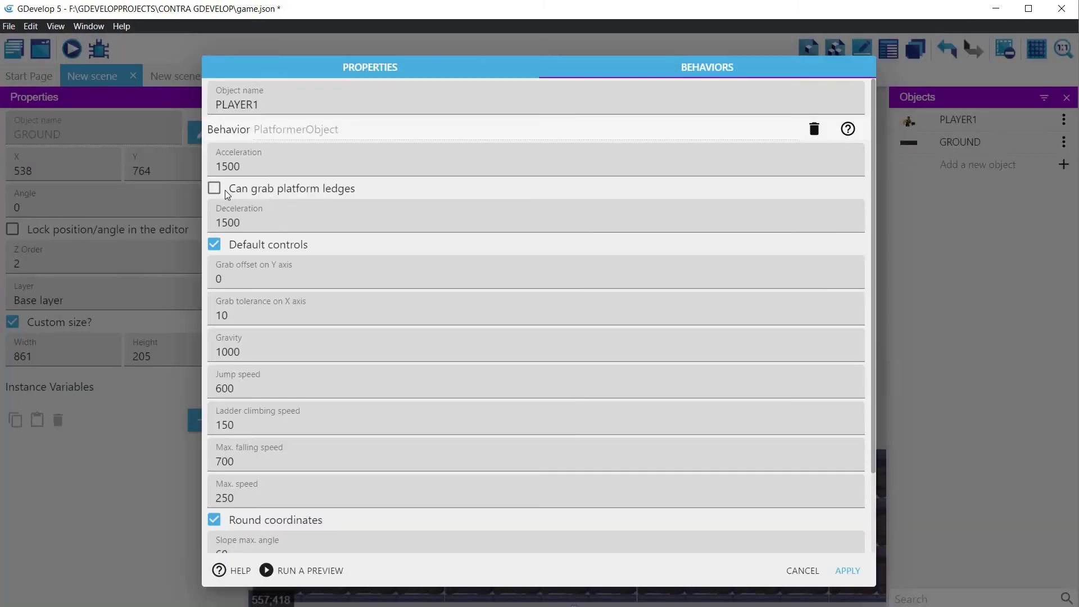
# Set acceleration 1000, deceleration 300, gravity 500, jump speed 1000, max speed 300, and apply.
pyautogui.click(249, 223)
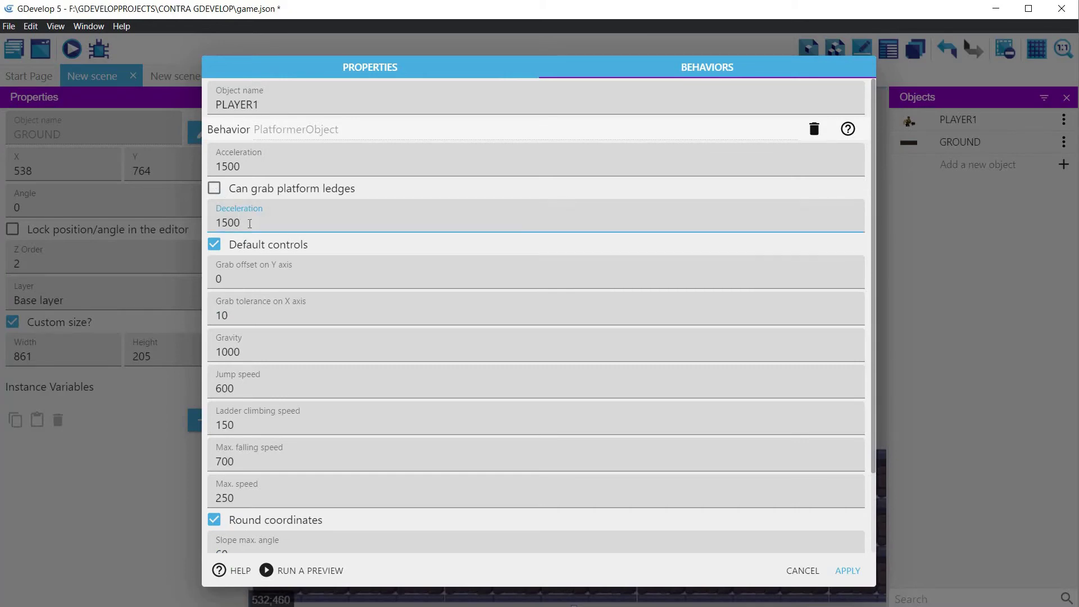
pyautogui.doubleClick(251, 164)
pyautogui.write('1000')
pyautogui.doubleClick(212, 223)
pyautogui.write('300')
pyautogui.doubleClick(208, 353)
pyautogui.write('500')
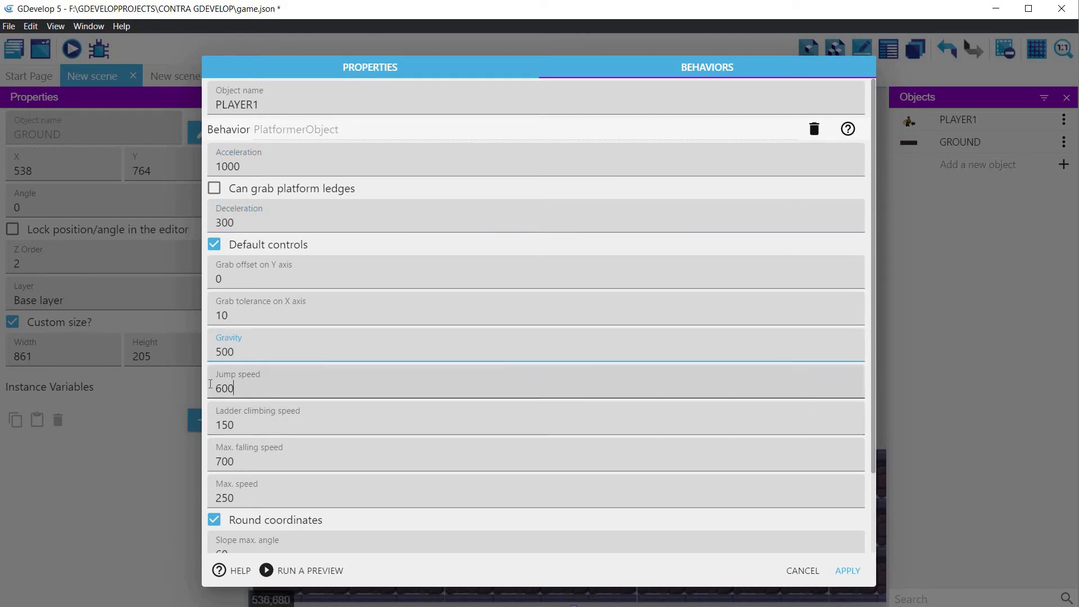
pyautogui.doubleClick(210, 385)
pyautogui.write('1000')
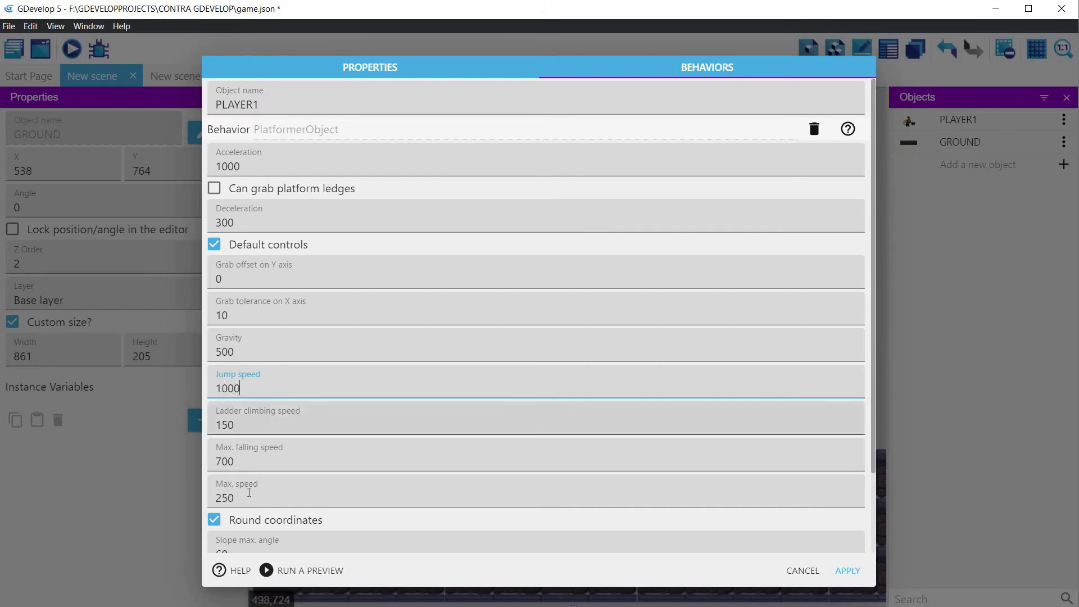
pyautogui.moveTo(249, 501); pyautogui.dragTo(189, 495)
pyautogui.write('300')
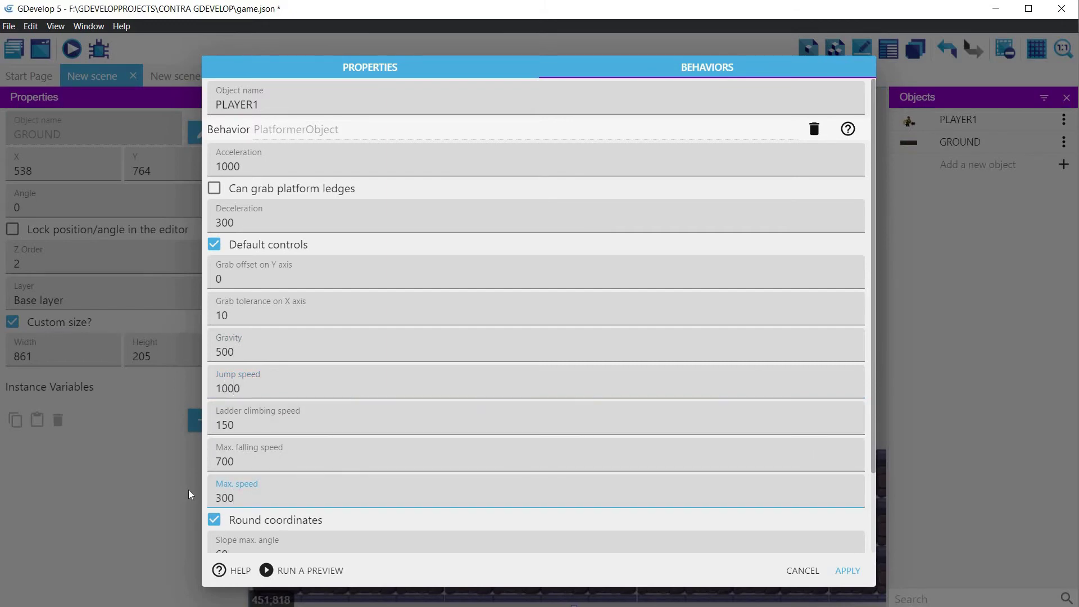
pyautogui.click(848, 572)
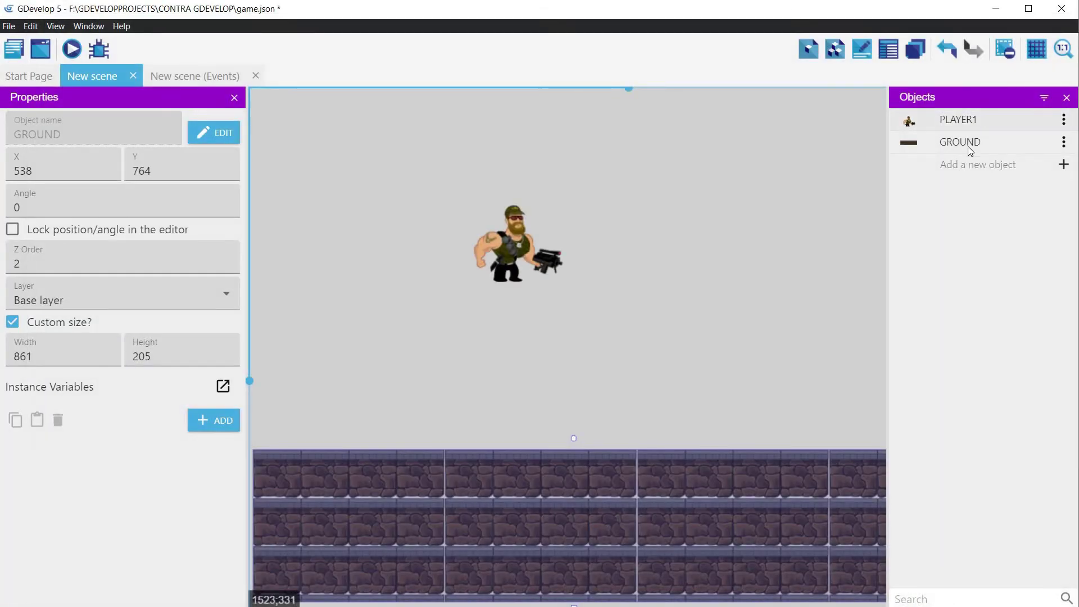
# Add the Platform behavior to the GROUND object and apply it.
pyautogui.doubleClick(967, 143)
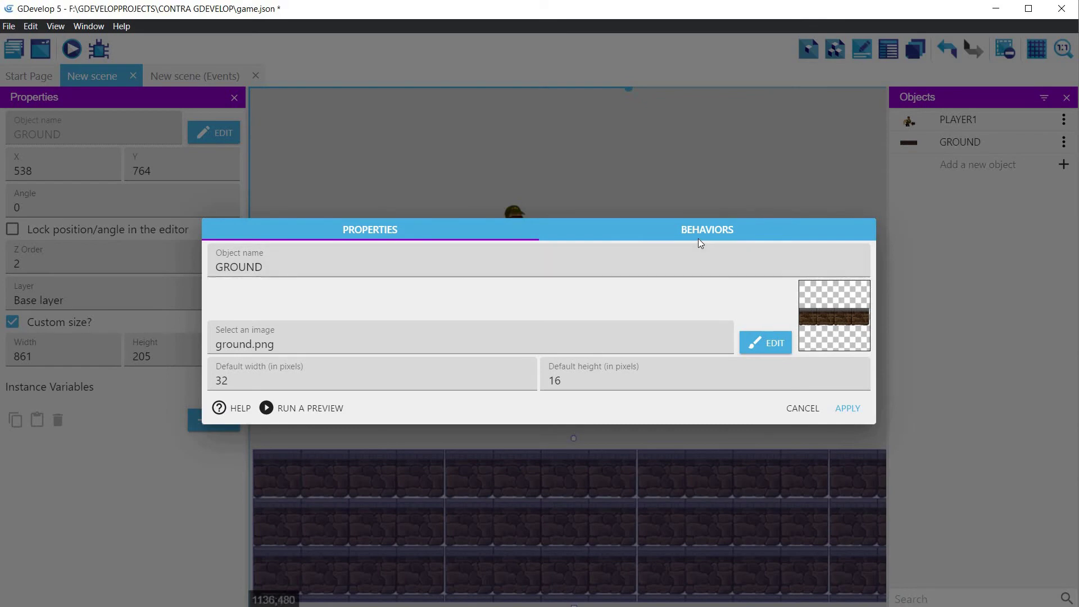
pyautogui.click(698, 238)
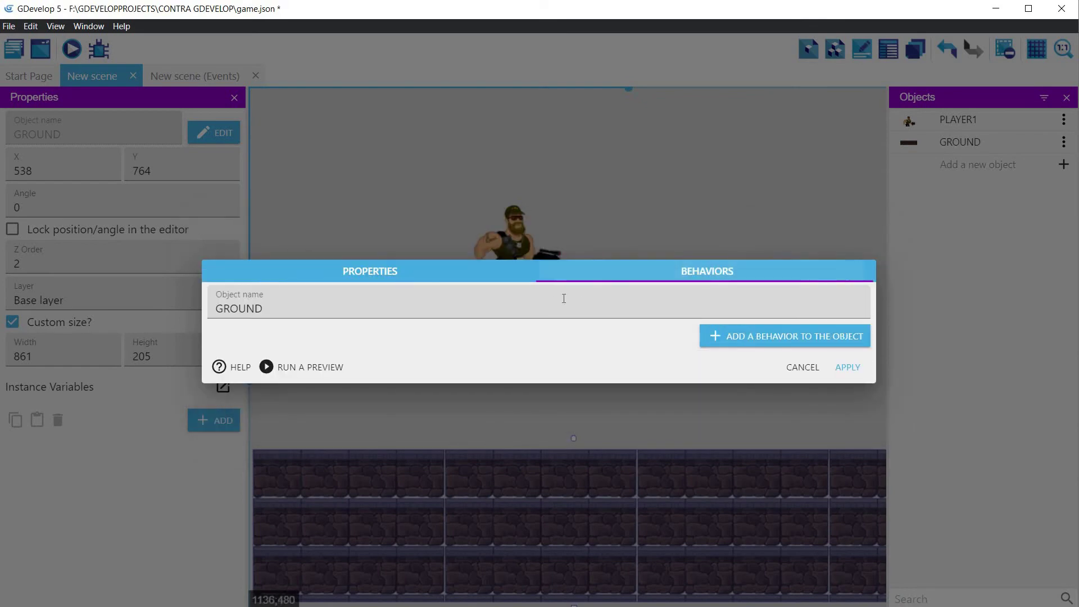
pyautogui.click(769, 336)
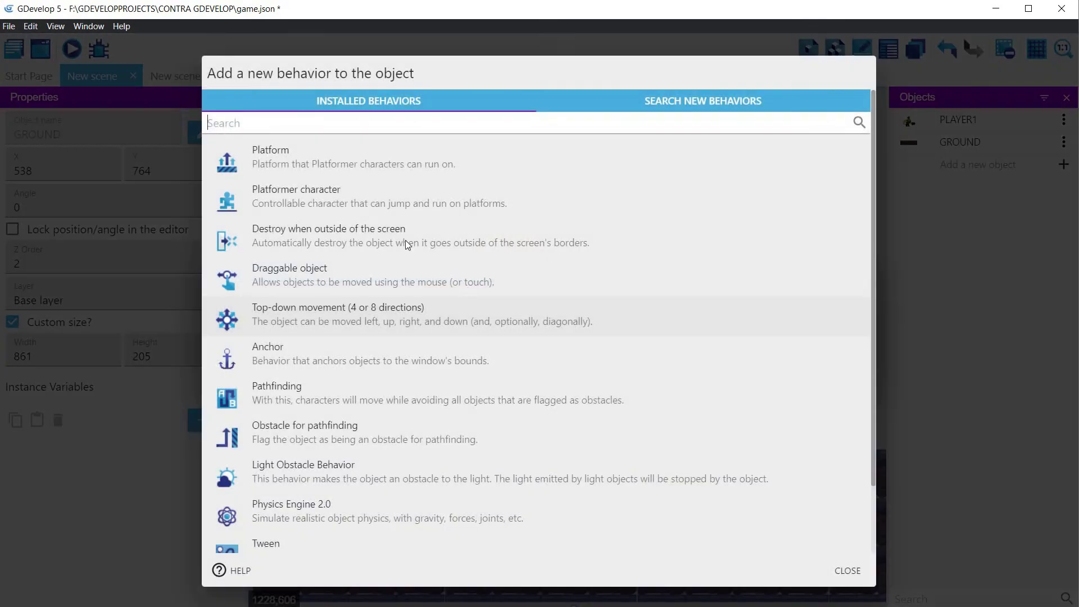
pyautogui.click(282, 163)
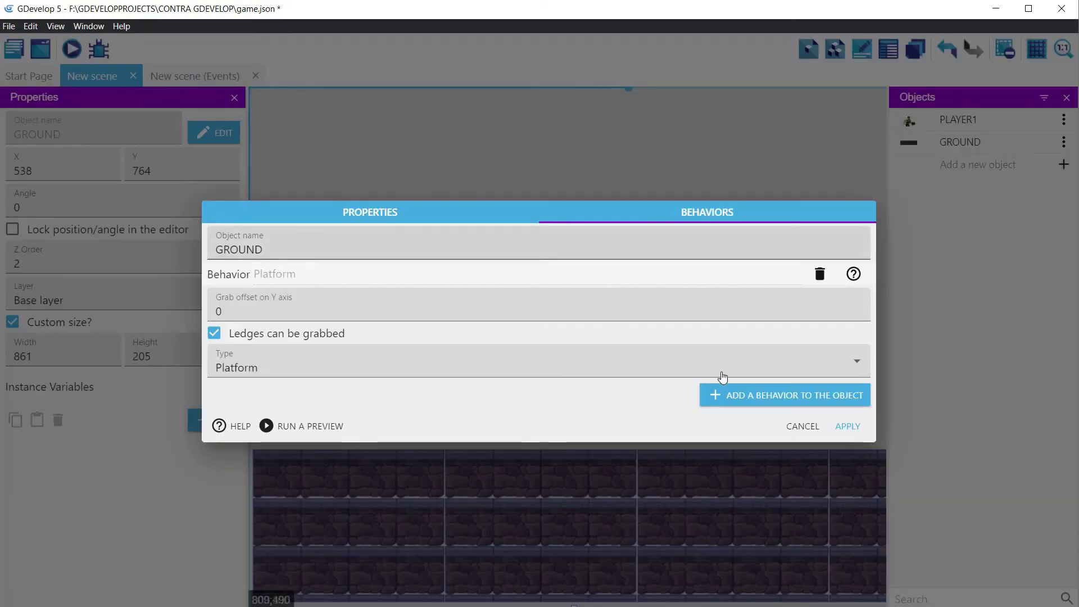
pyautogui.click(847, 426)
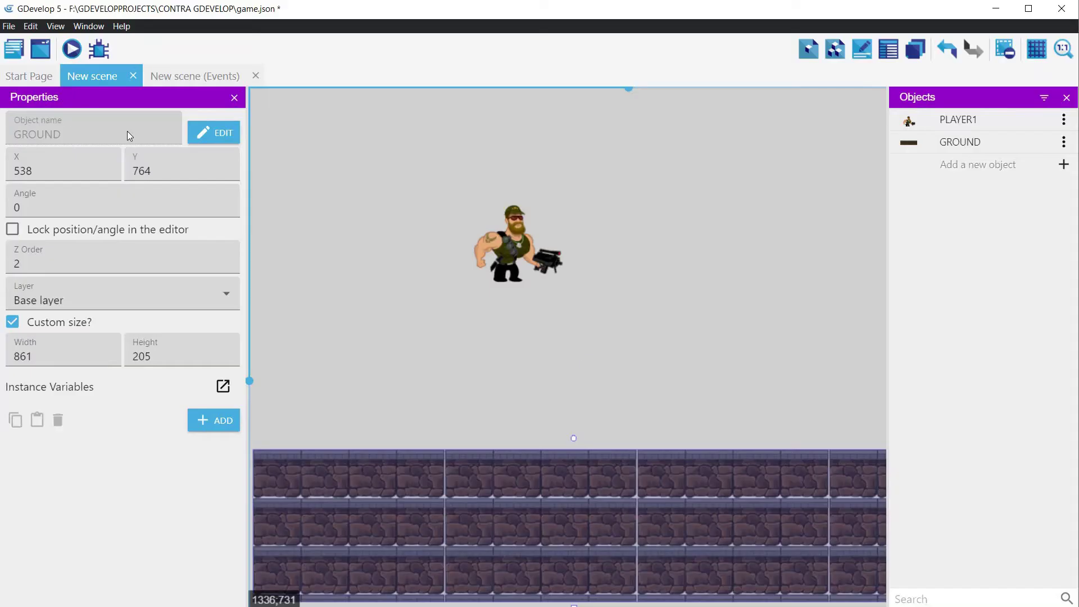
# Preview the game, walk the soldier right and left, jump twice, then close the preview.
pyautogui.click(71, 50)
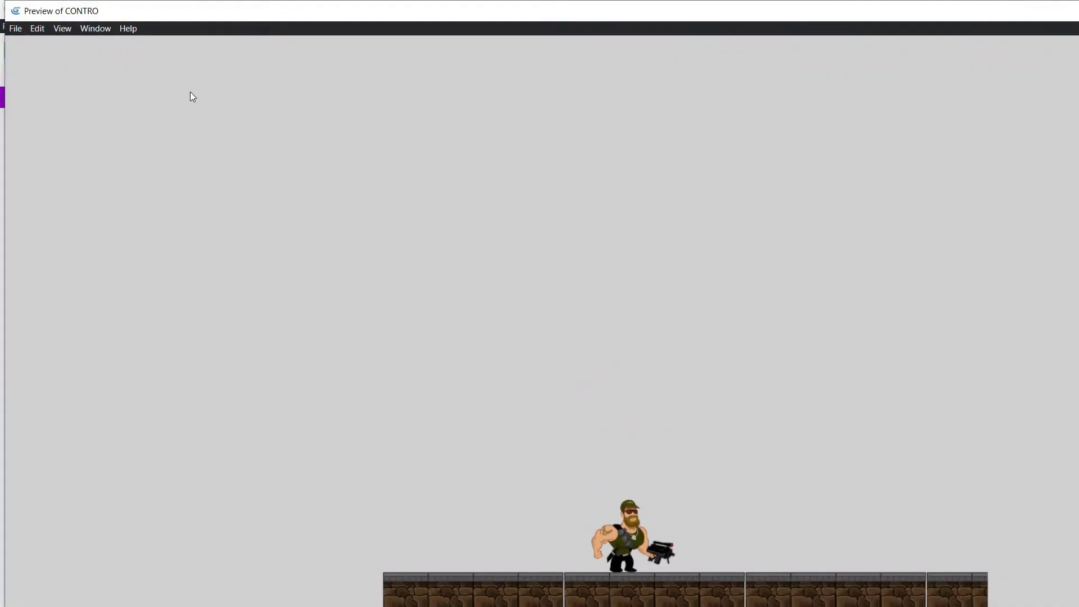
pyautogui.press('Right')
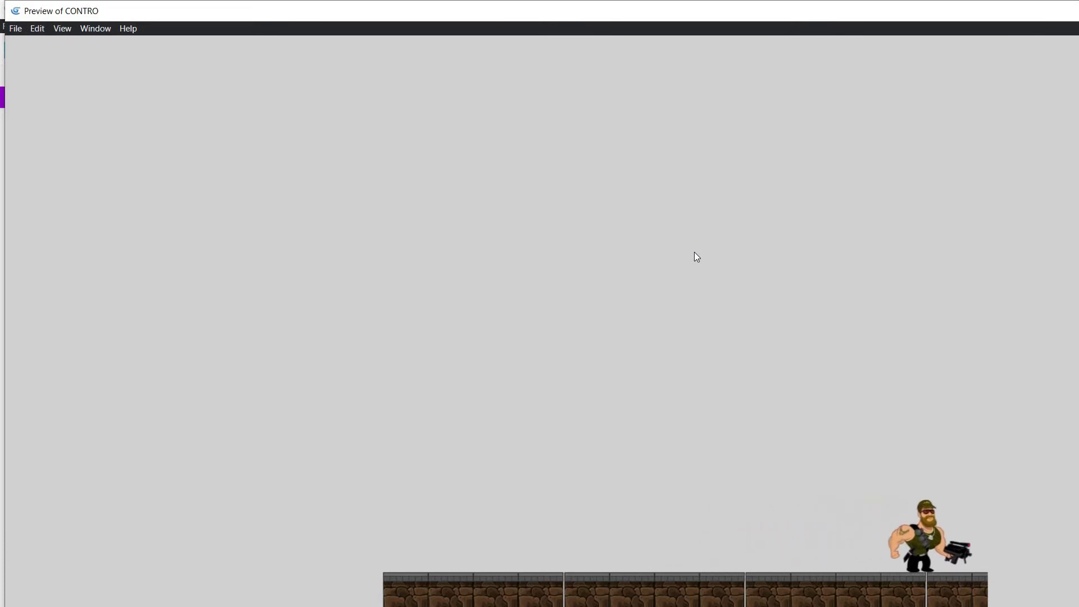
pyautogui.press('Left')
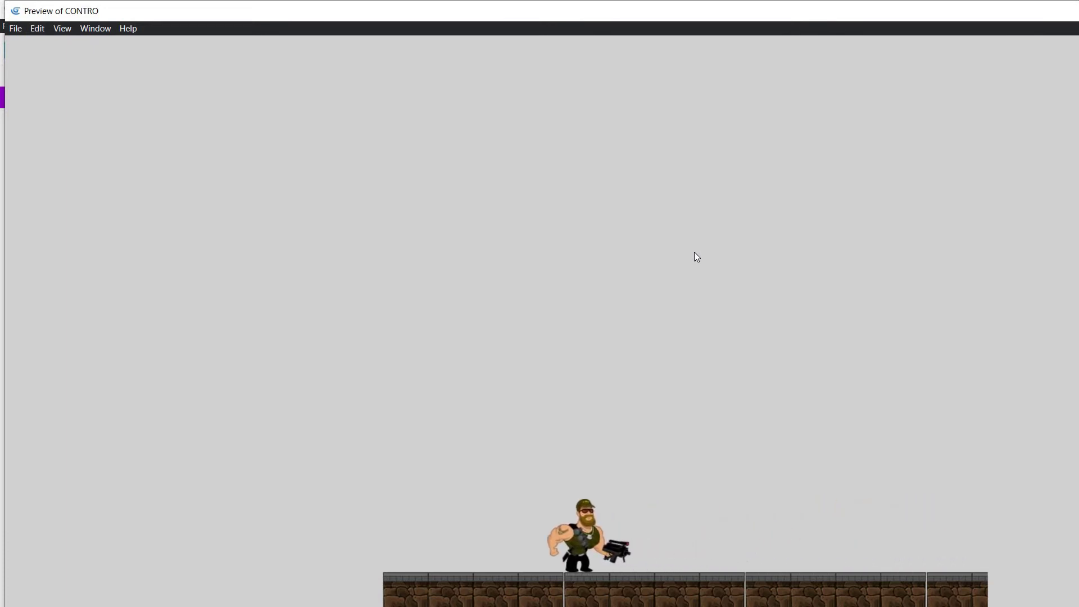
pyautogui.press('Right')
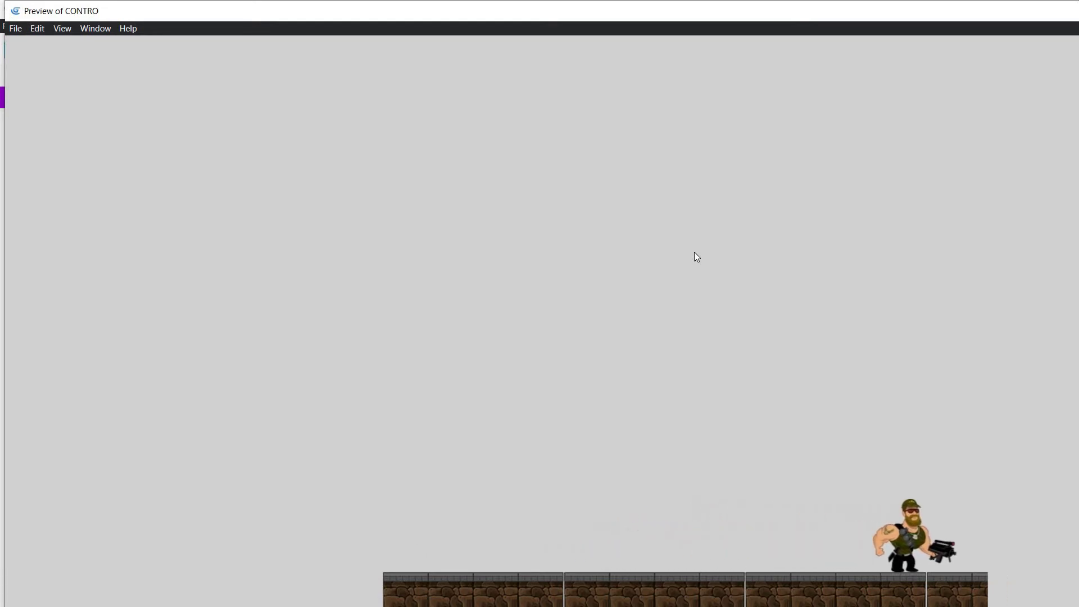
pyautogui.press('Left')
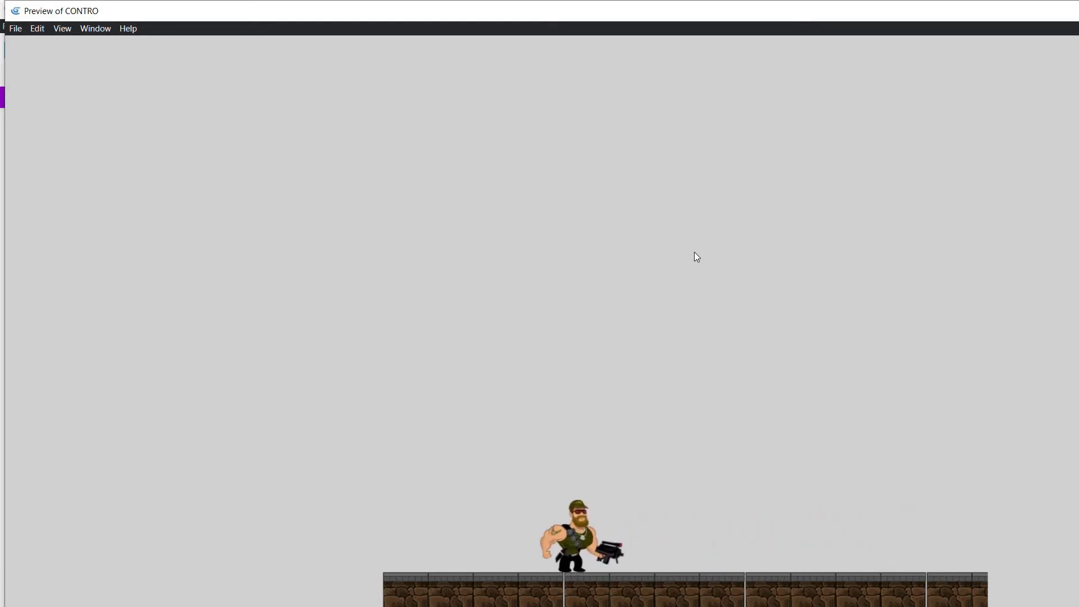
pyautogui.press('Up')
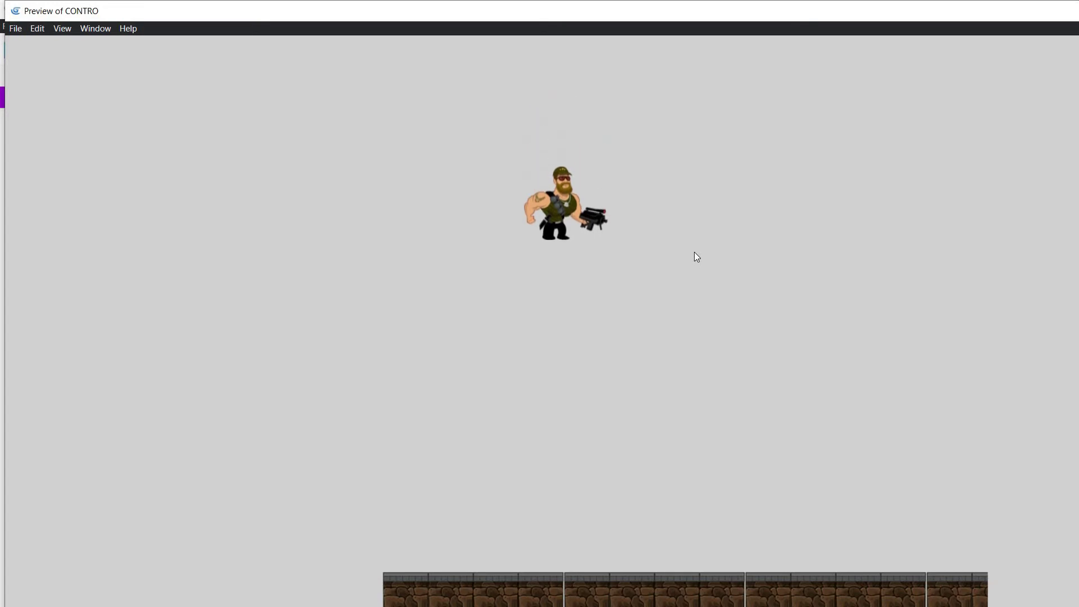
pyautogui.press('Up')
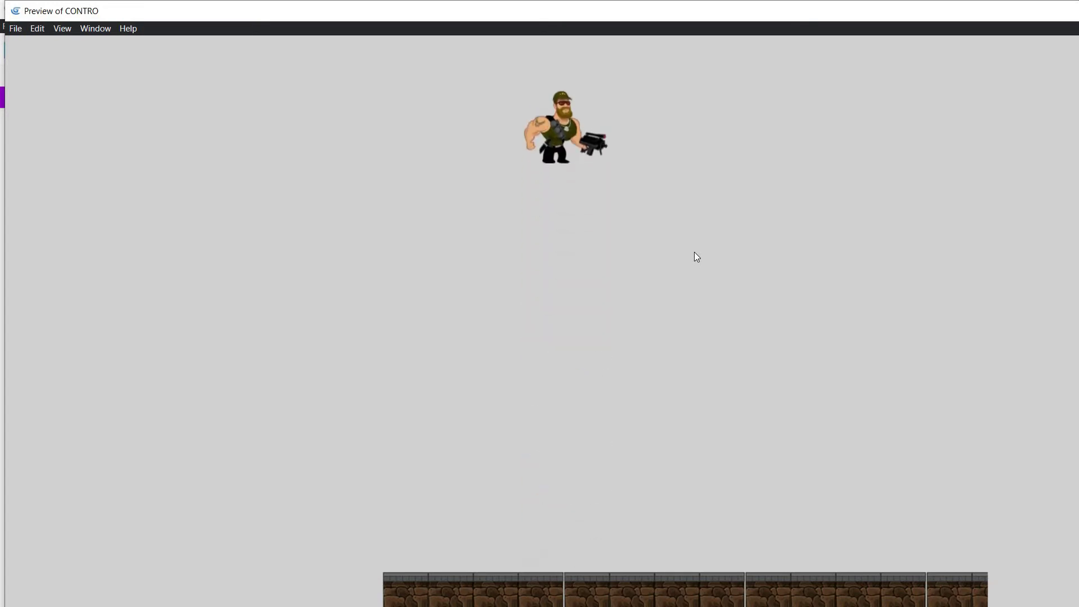
pyautogui.hotkey('alt', 'F4')
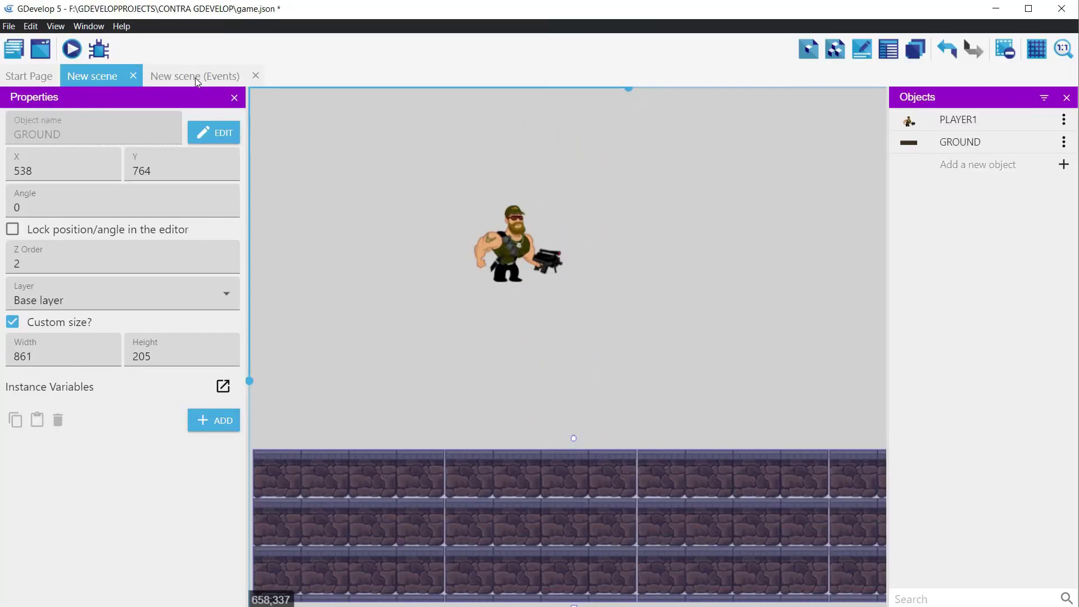
# Switch to the scene's events sheet and add a new empty event.
pyautogui.hotkey('ctrl', 'Tab')
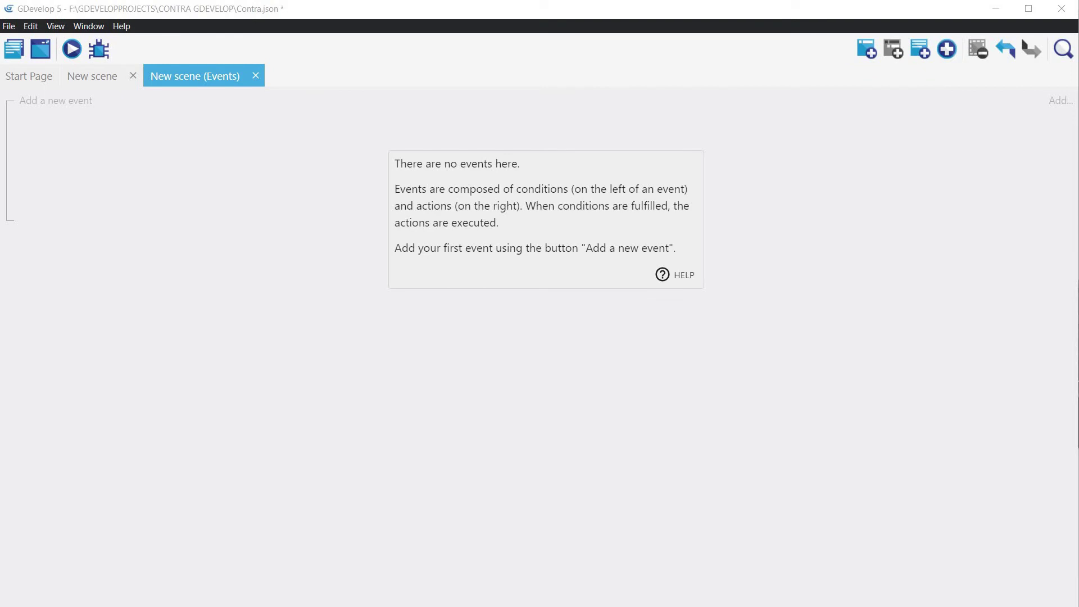
pyautogui.click(354, 564)
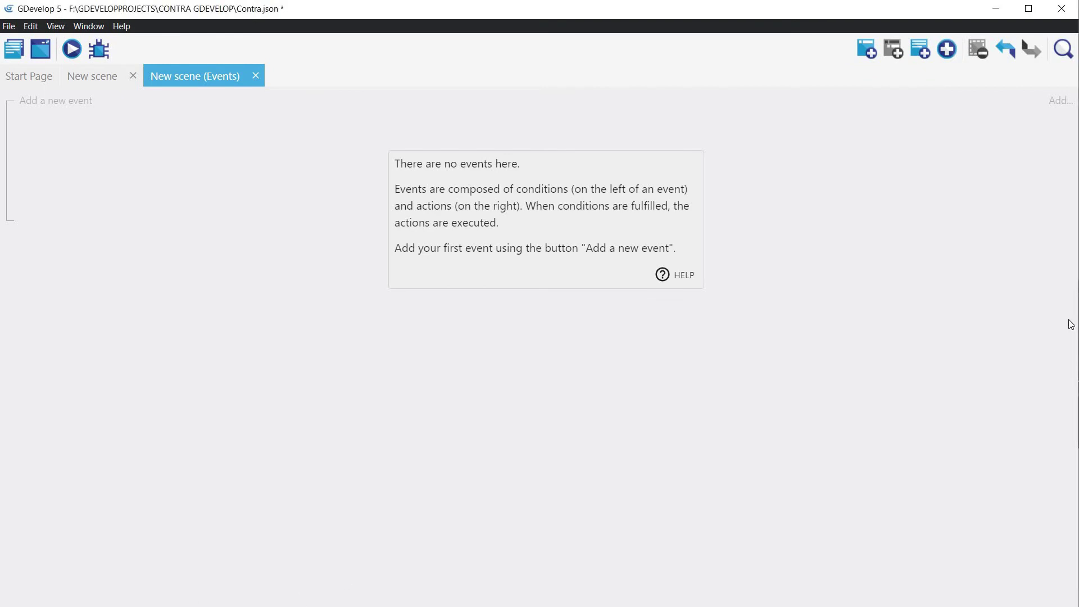
pyautogui.click(870, 51)
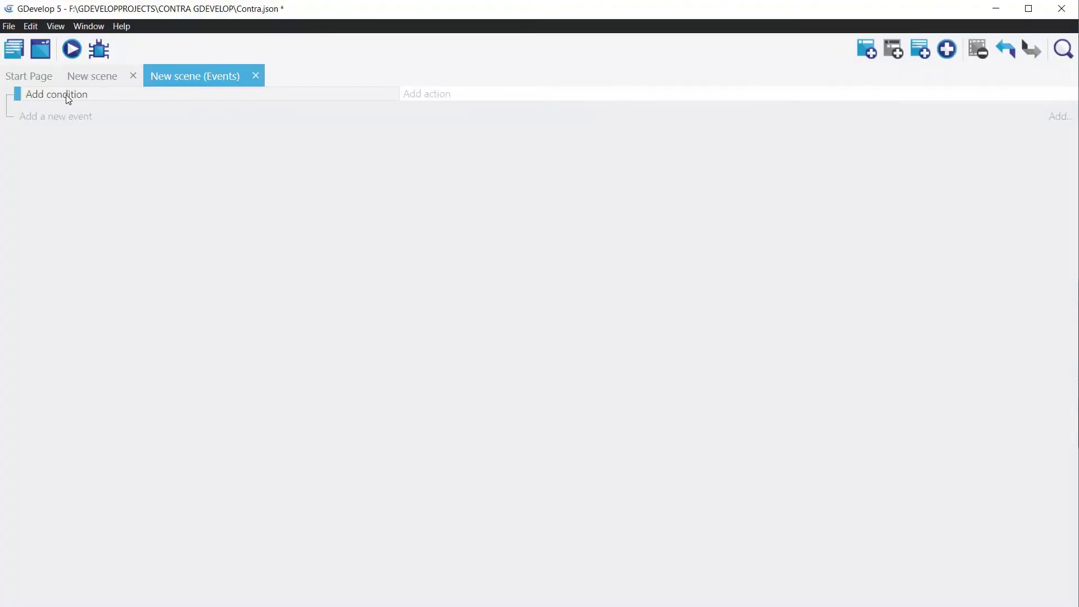
# Give the event a Key pressed condition for the Left key.
pyautogui.click(66, 94)
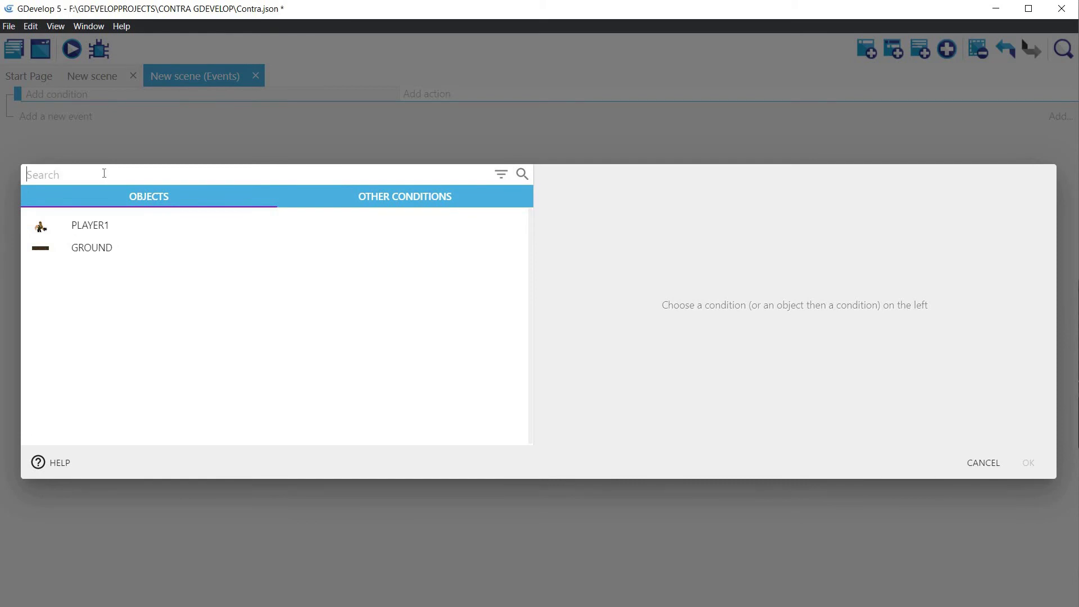
pyautogui.write('Key')
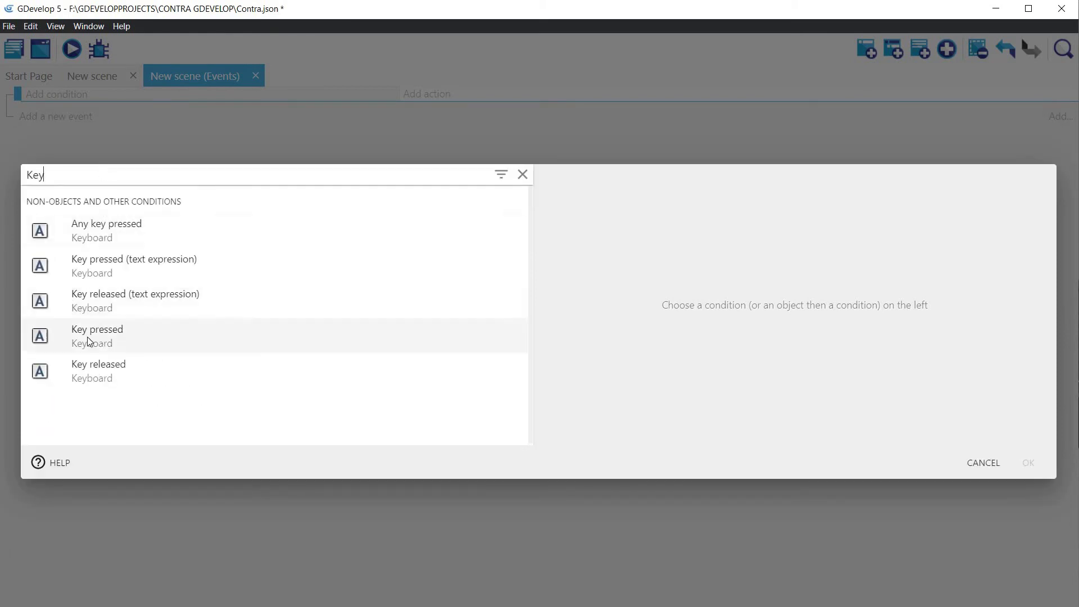
pyautogui.click(90, 341)
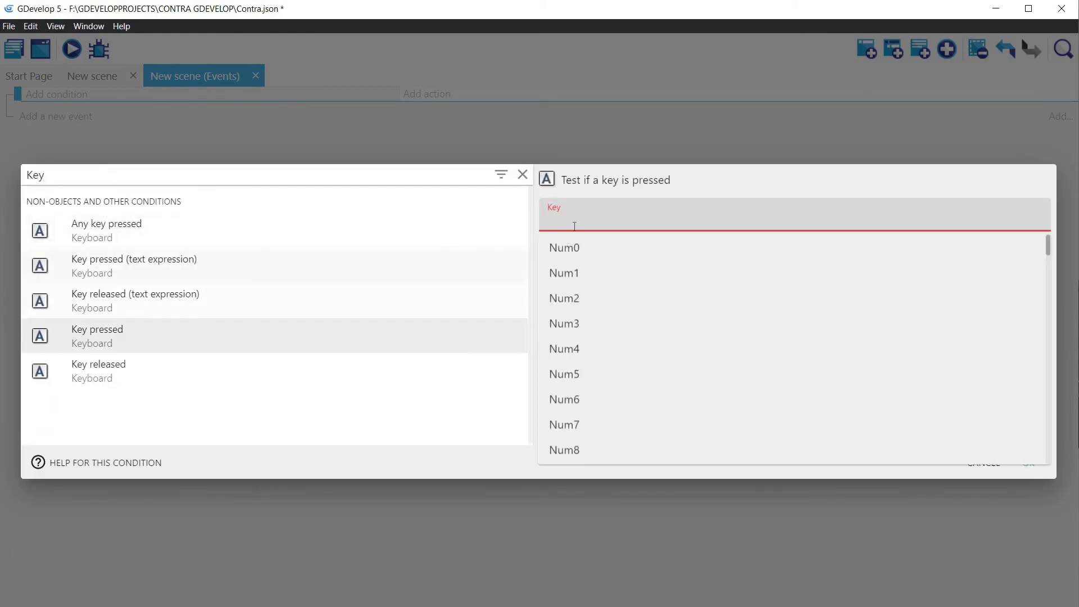
pyautogui.click(576, 219)
pyautogui.write('Left')
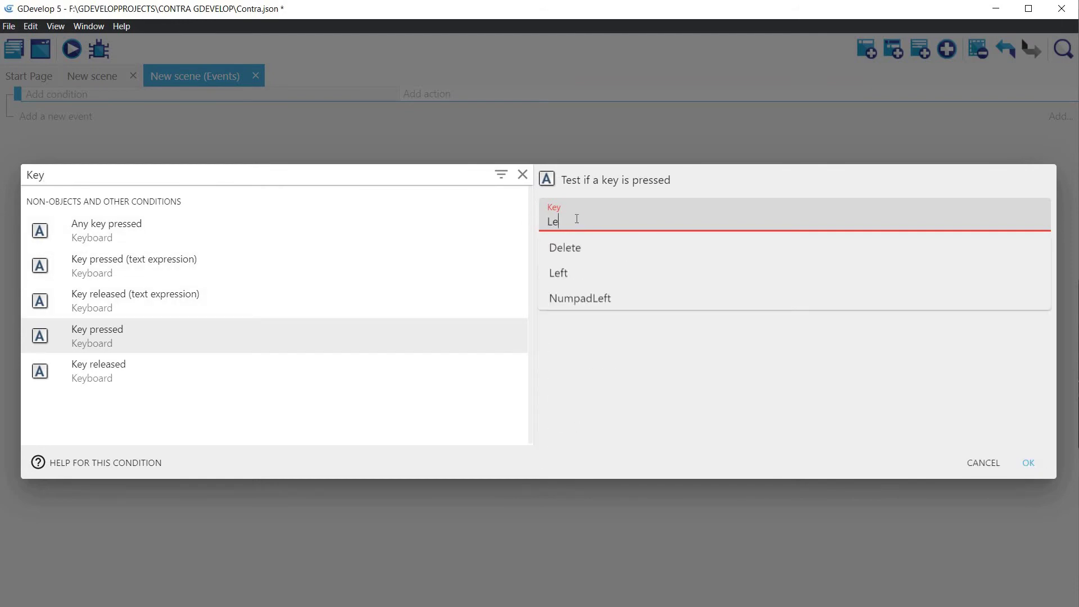
pyautogui.click(1028, 463)
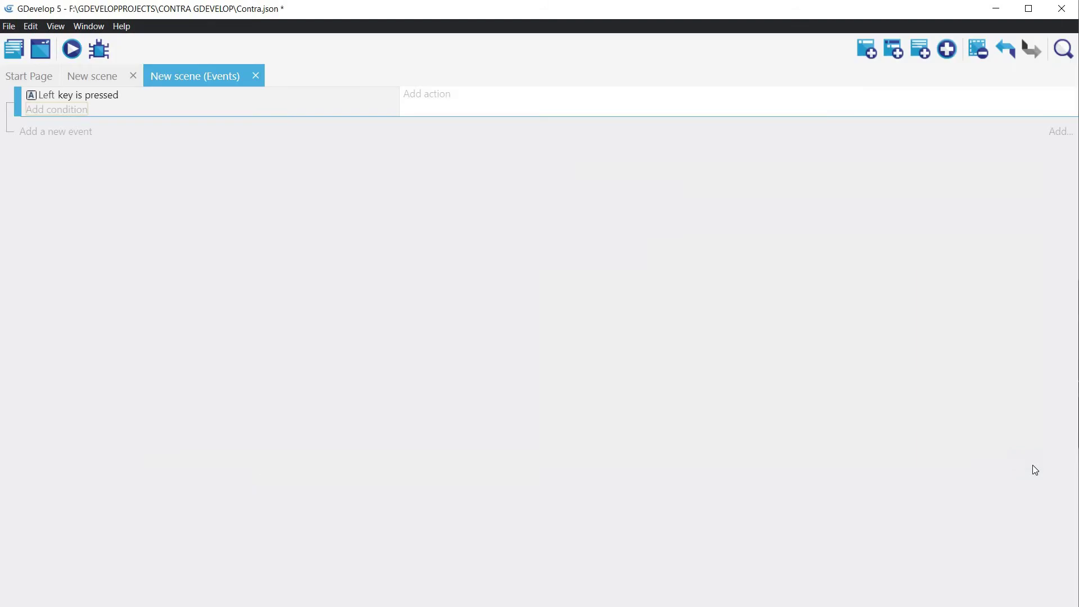
# Add a PLAYER1 Flip horizontally action with flipping set to yes to the Left key event.
pyautogui.click(416, 100)
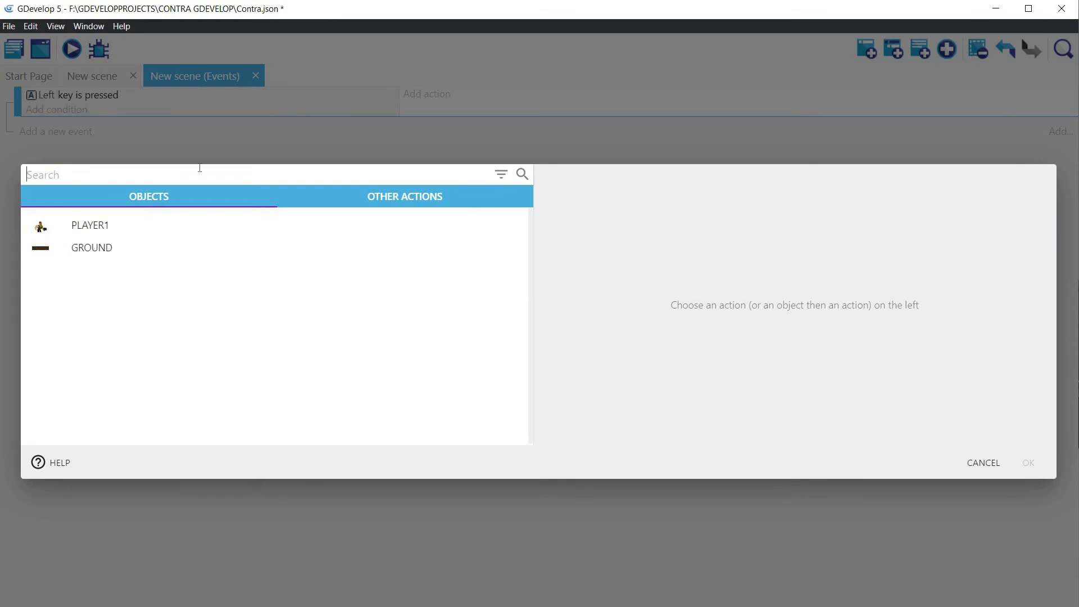
pyautogui.click(85, 230)
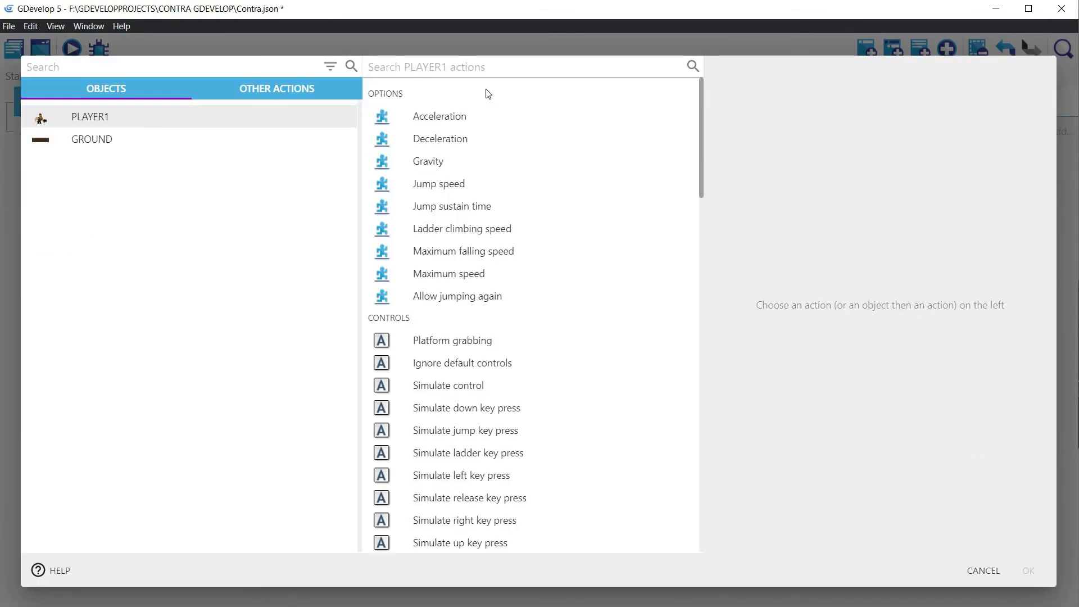
pyautogui.write('Fli')
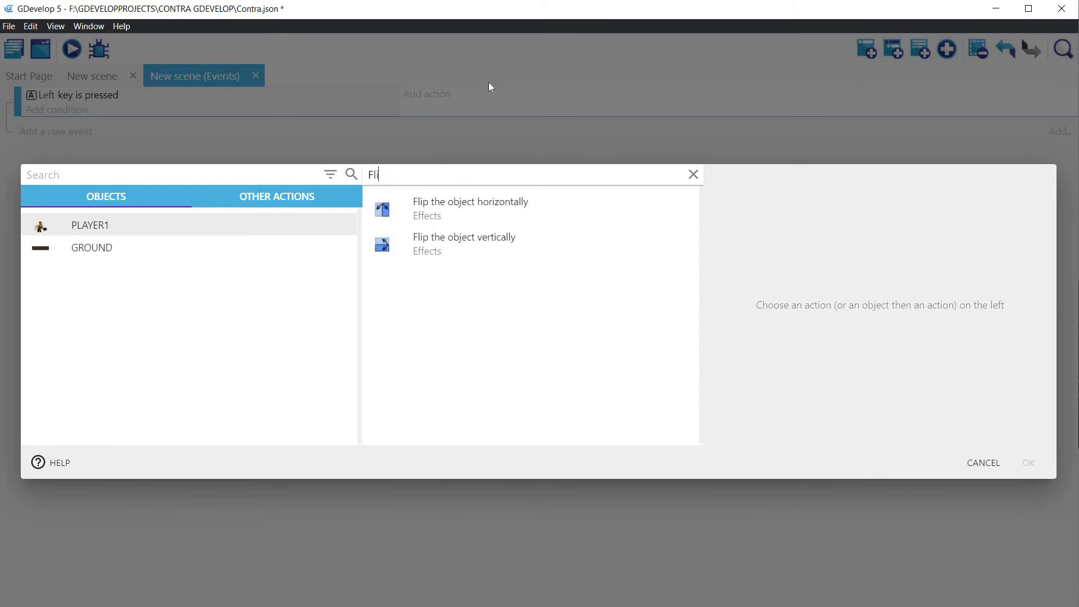
pyautogui.click(429, 209)
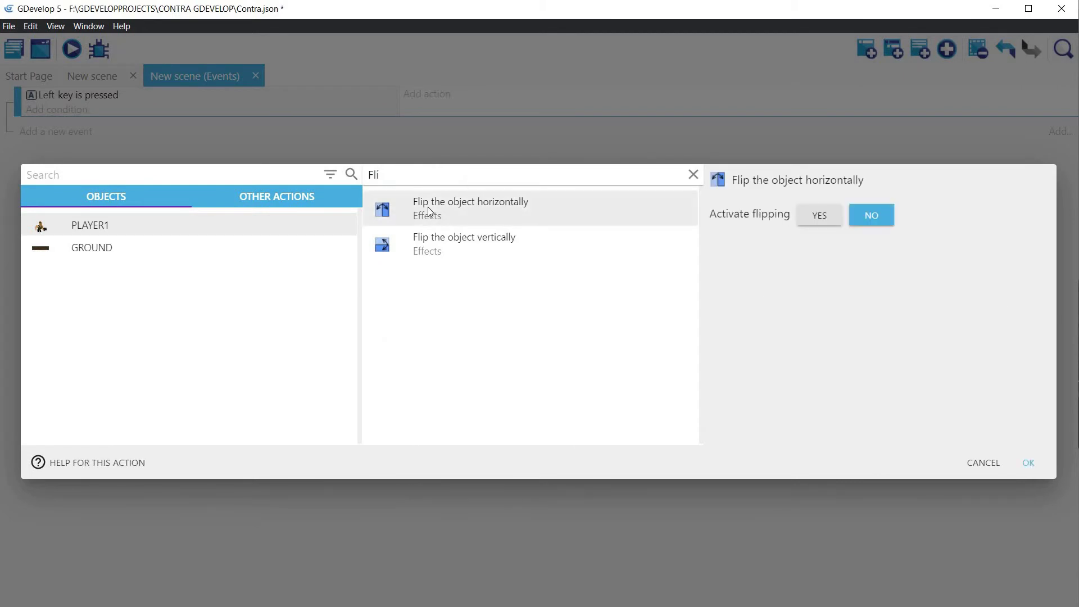
pyautogui.click(822, 216)
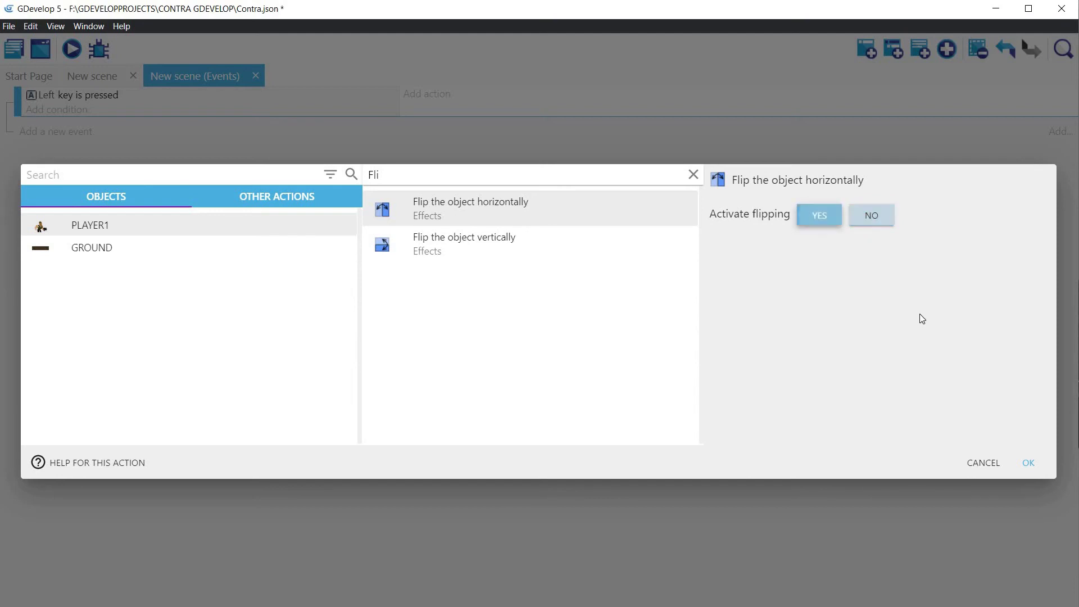
pyautogui.click(1028, 464)
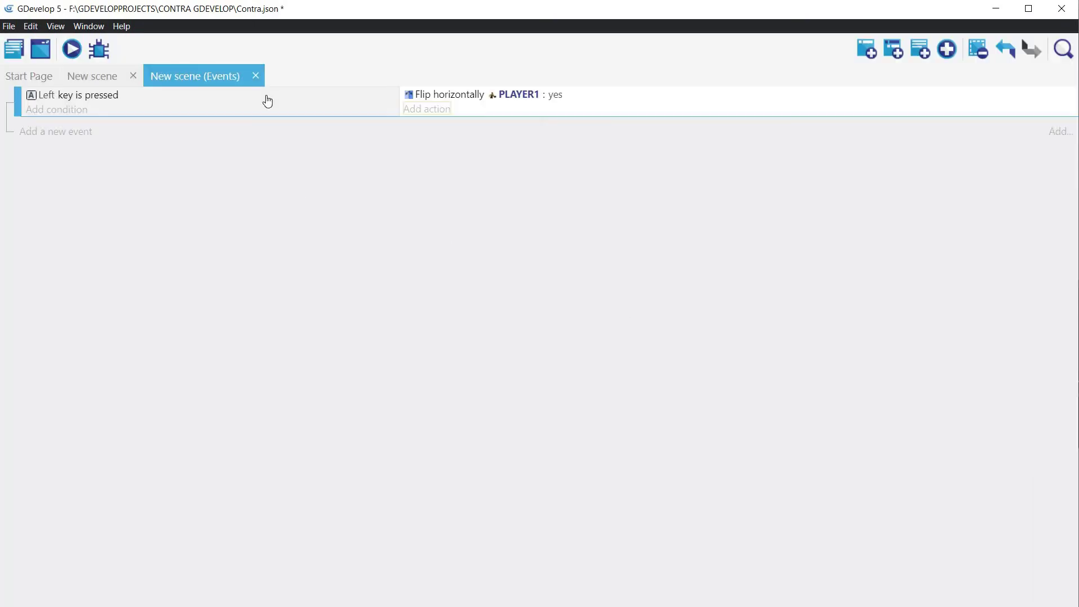
pyautogui.click(90, 97)
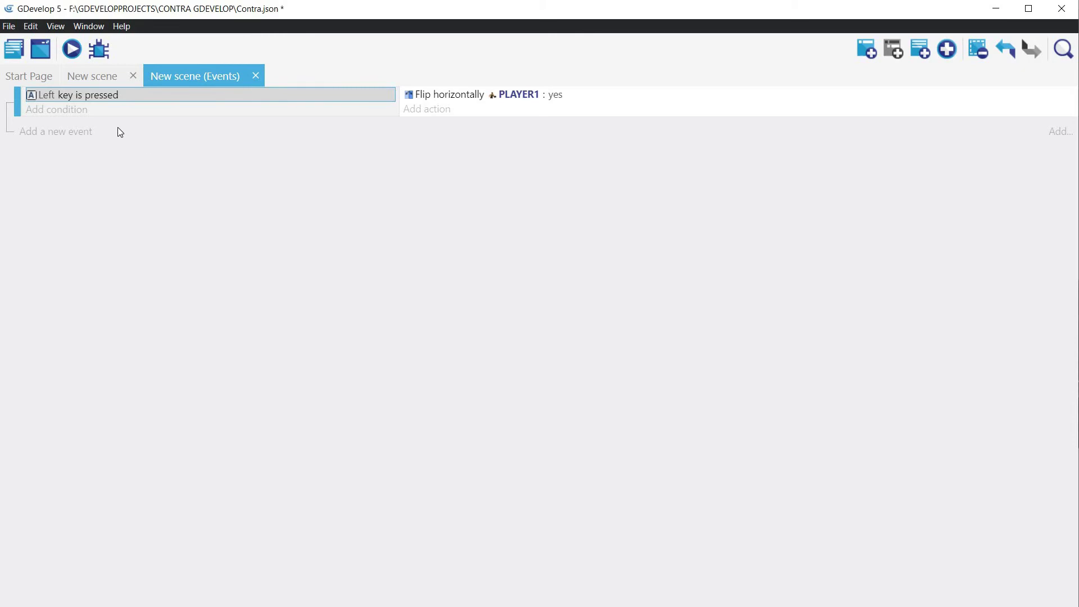
# Add a second event with a Key pressed condition for the Right key.
pyautogui.click(76, 132)
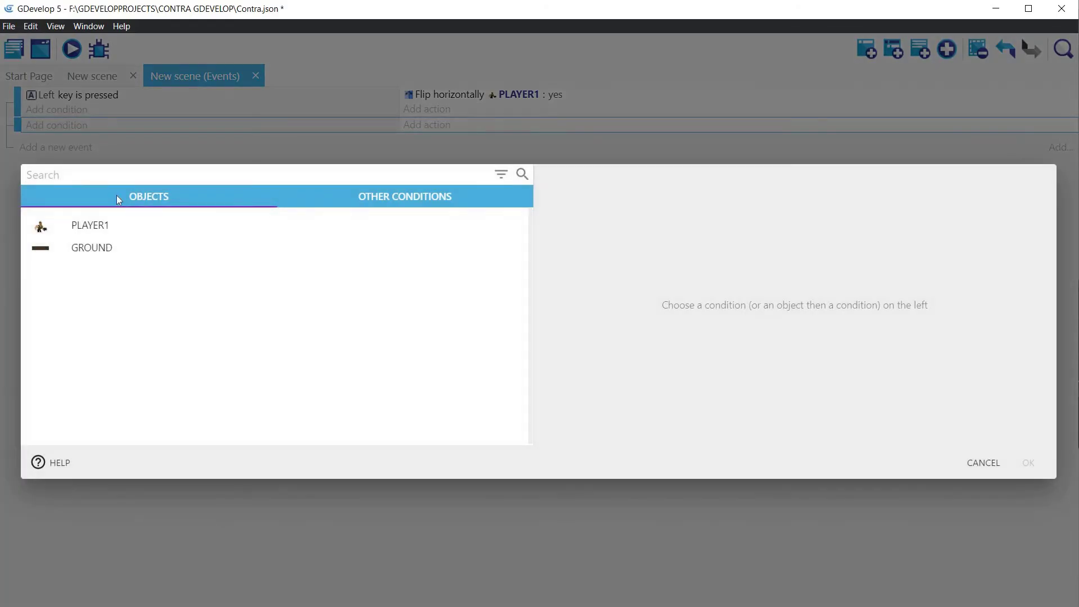
pyautogui.write('Key')
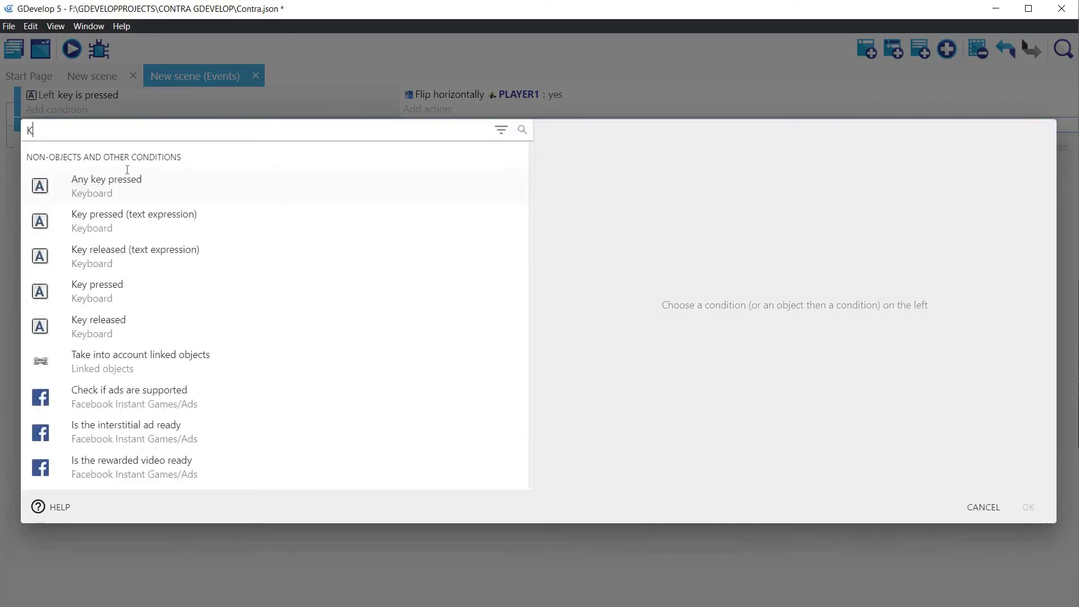
pyautogui.click(104, 342)
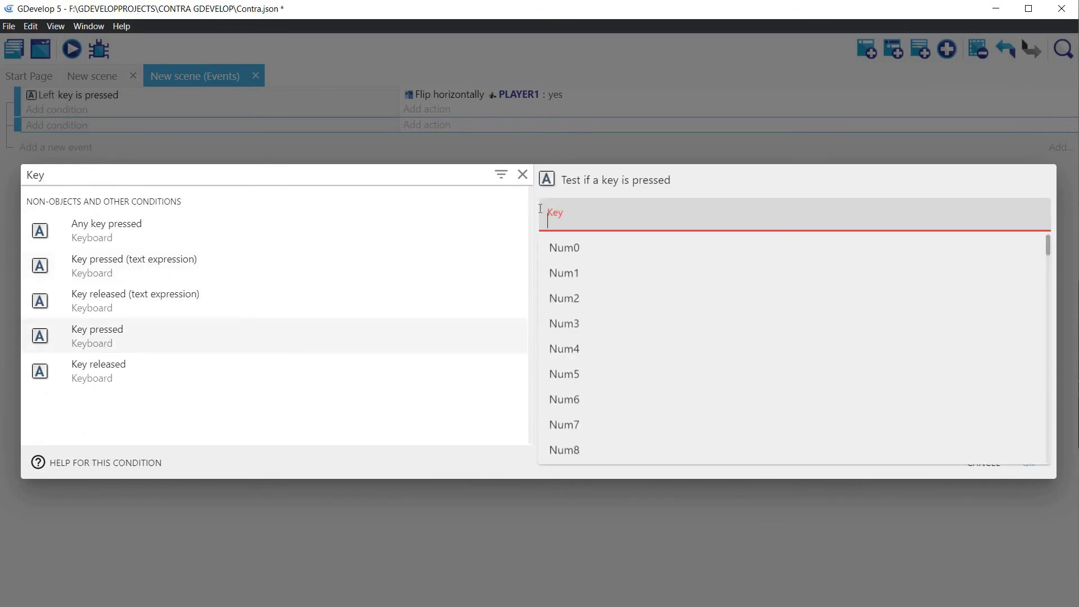
pyautogui.write('RIG')
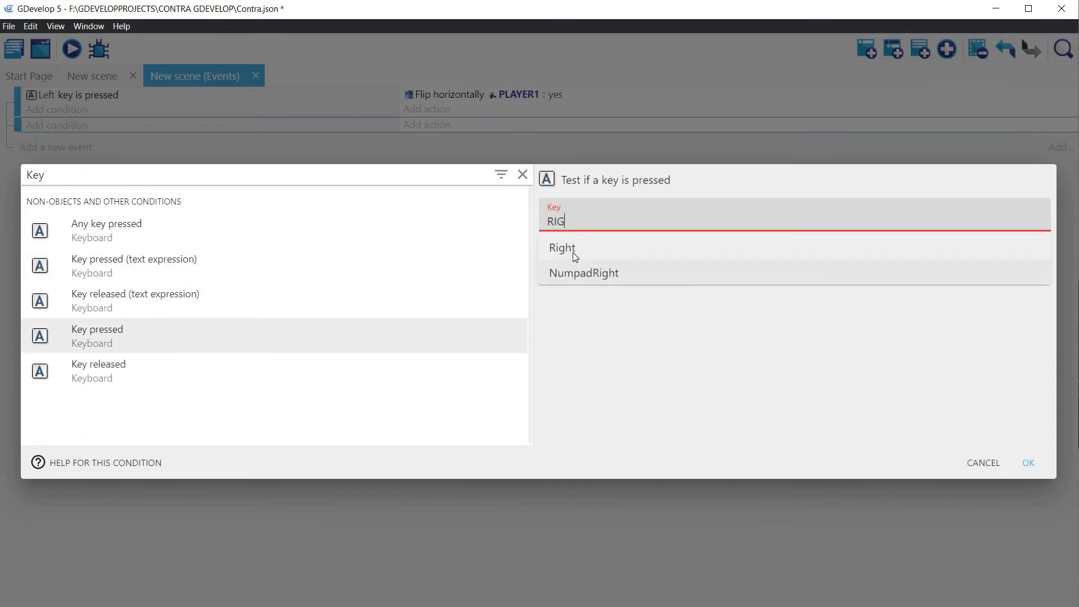
pyautogui.press('Return')
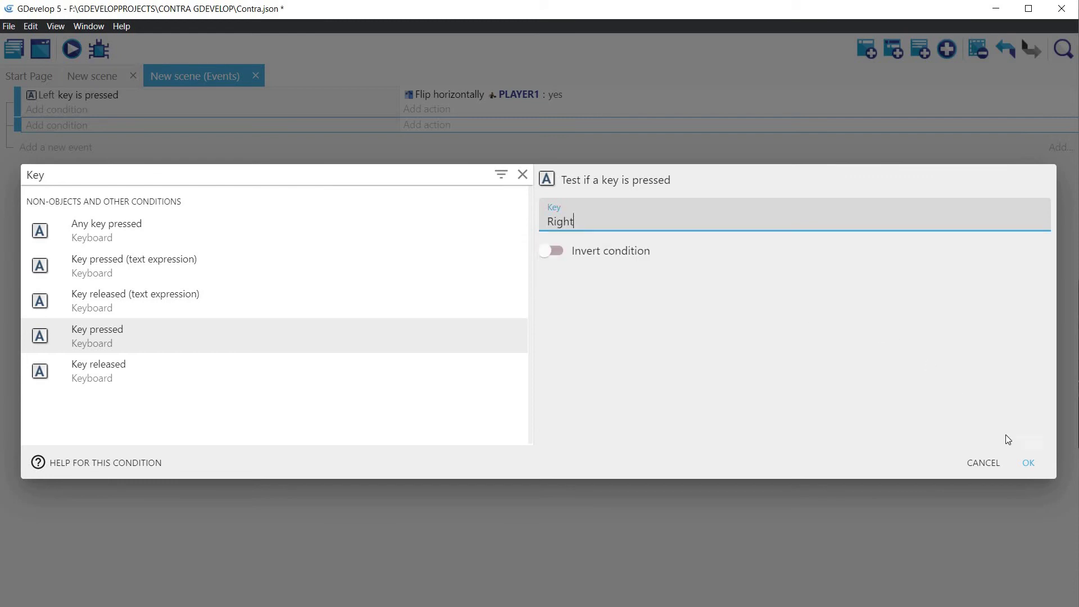
pyautogui.click(1028, 463)
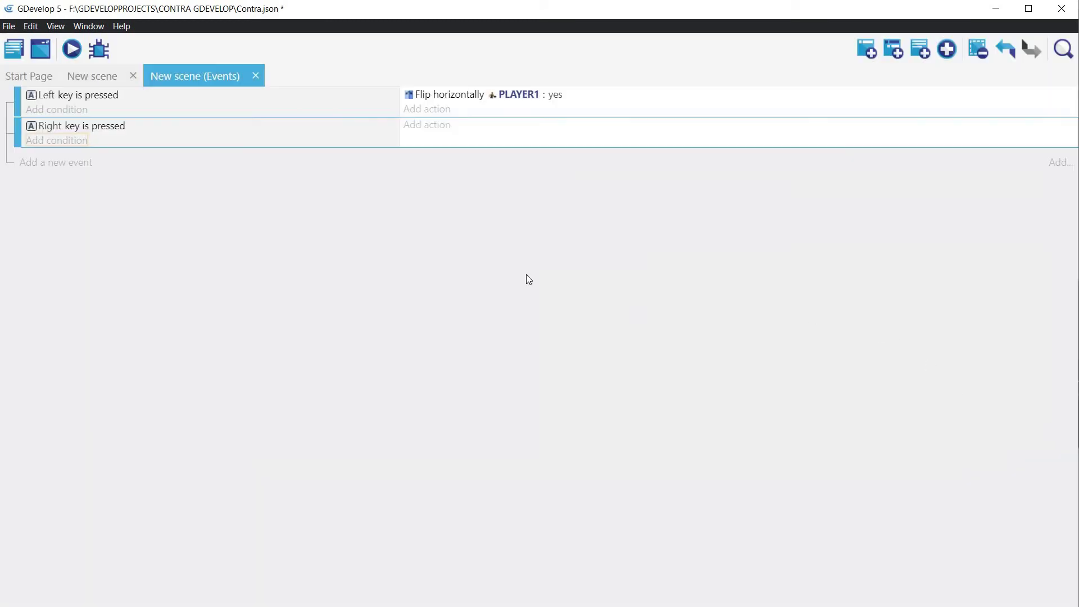
# Give the Right key event a PLAYER1 Flip horizontally action with flipping off.
pyautogui.click(430, 127)
pyautogui.click(94, 226)
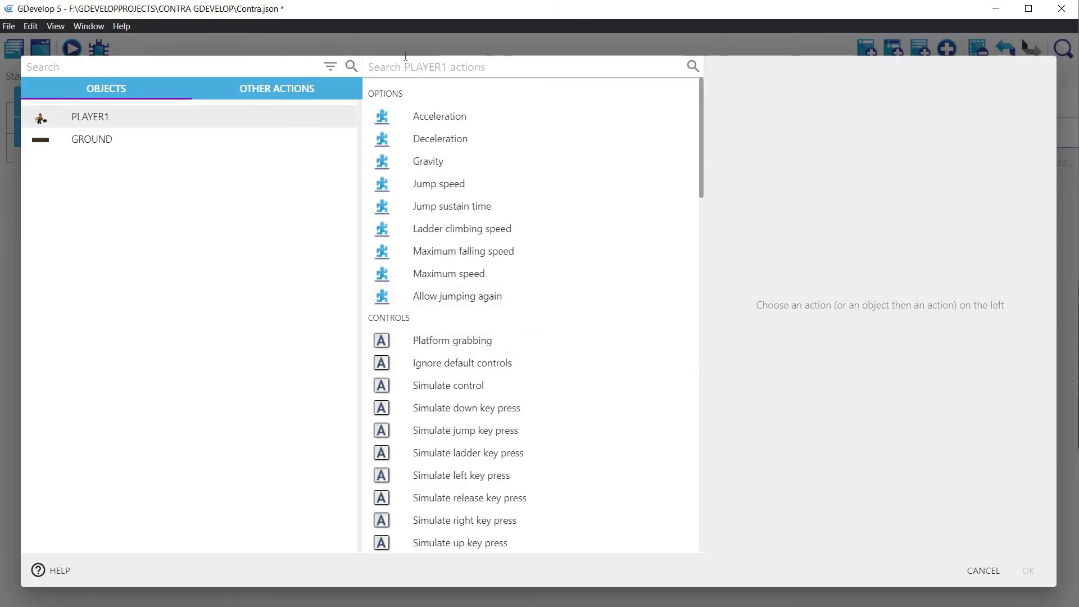
pyautogui.write('Flip')
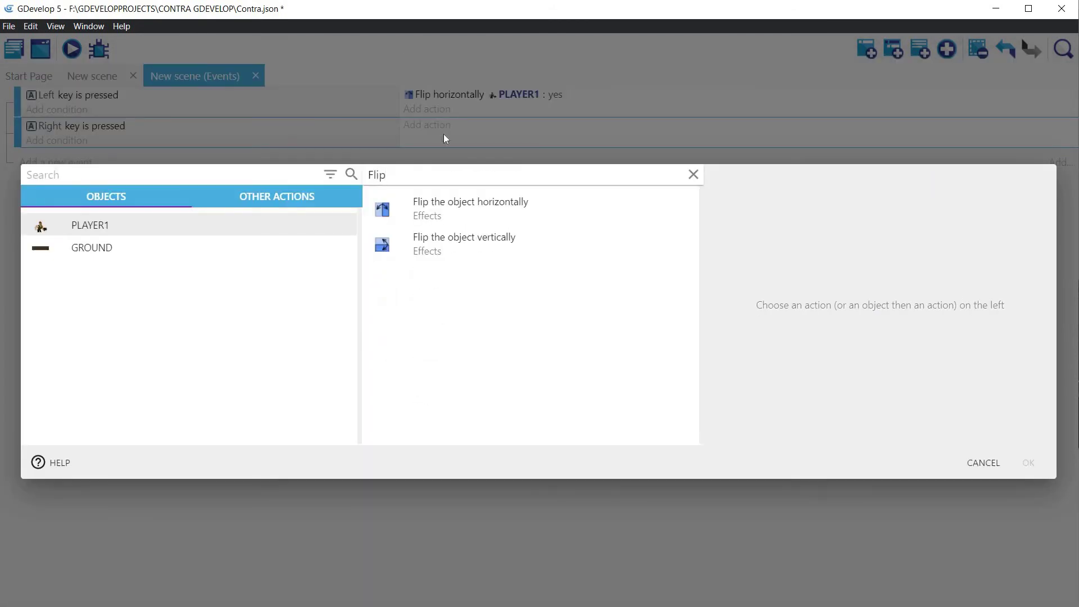
pyautogui.click(482, 224)
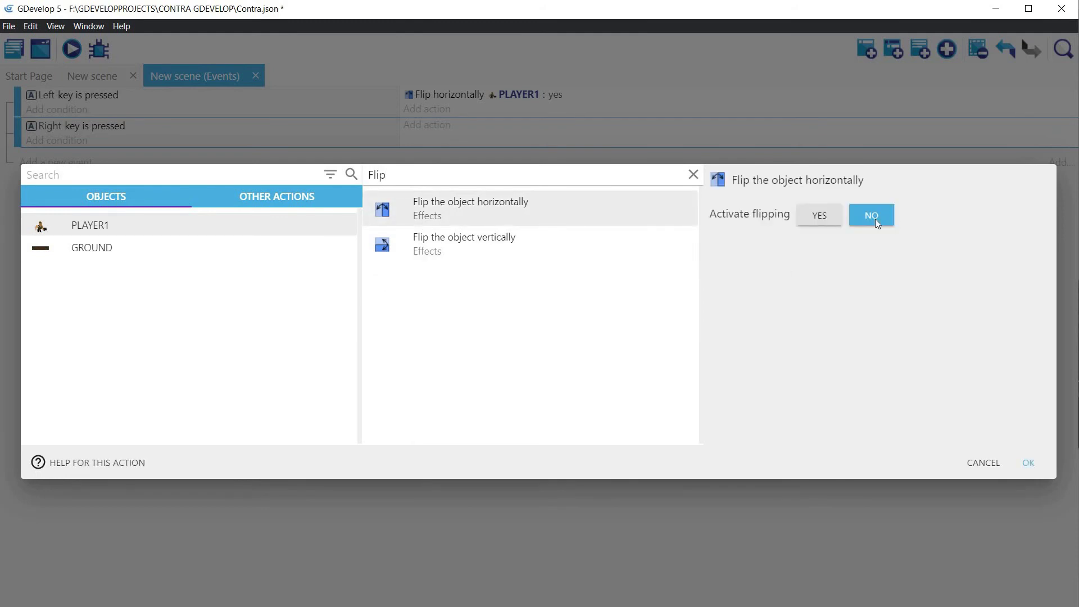
pyautogui.click(1028, 463)
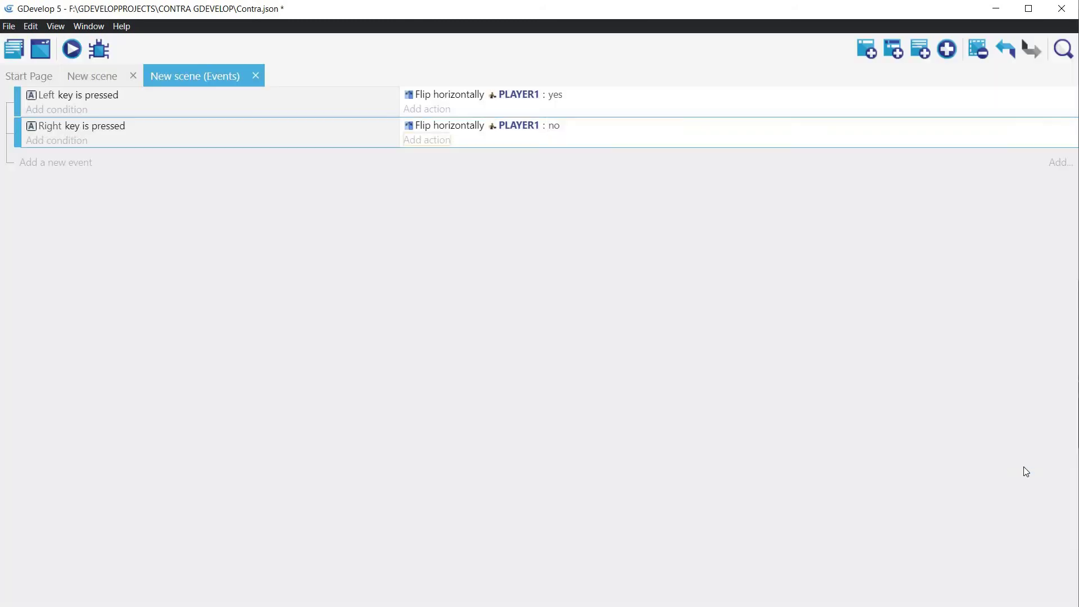
# Preview the game, alternate Right and Left to check the soldier flips, then close it.
pyautogui.click(73, 50)
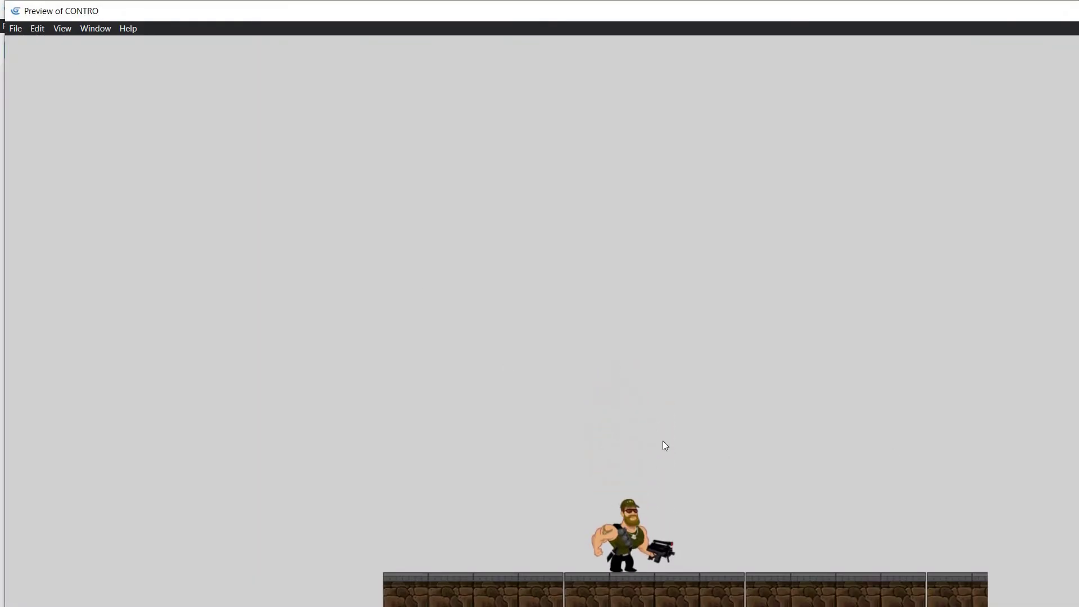
pyautogui.press('Right')
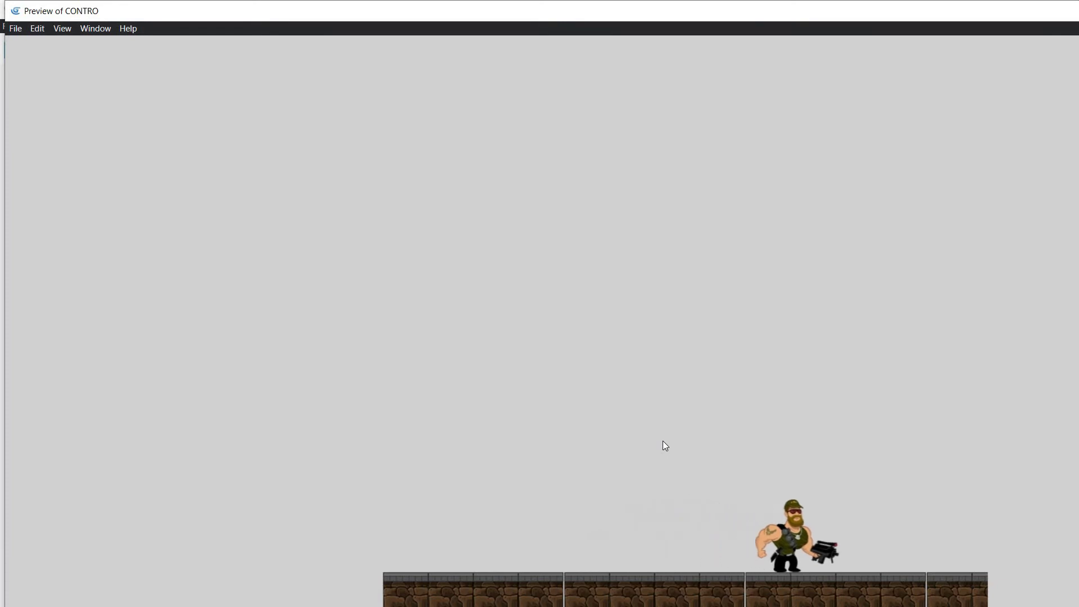
pyautogui.press('Left')
pyautogui.press('Right')
pyautogui.press('Left')
pyautogui.press('Right')
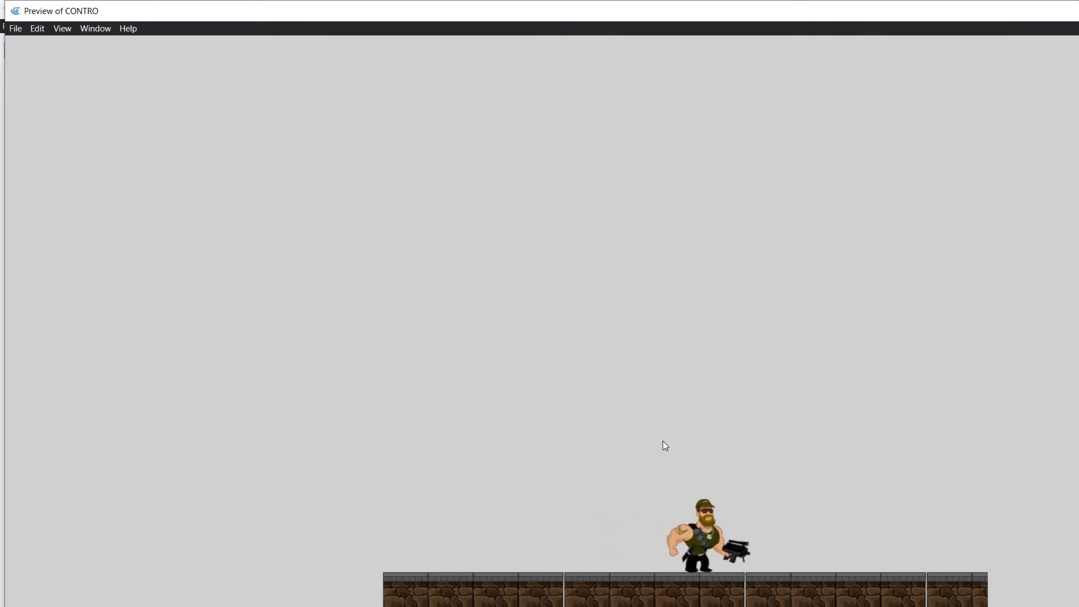
pyautogui.press('Left')
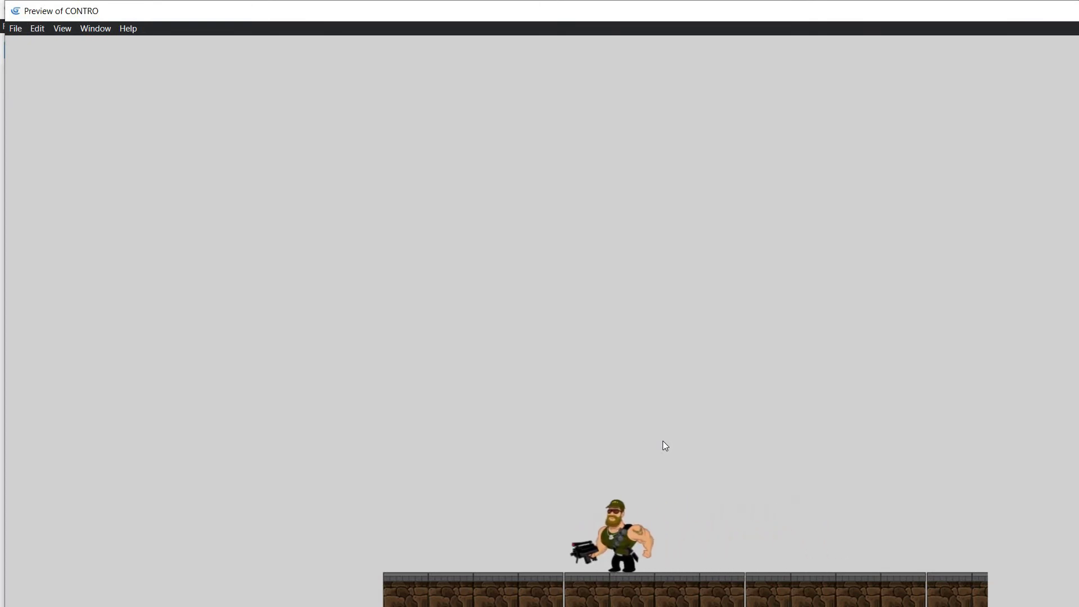
pyautogui.hotkey('alt', 'F4')
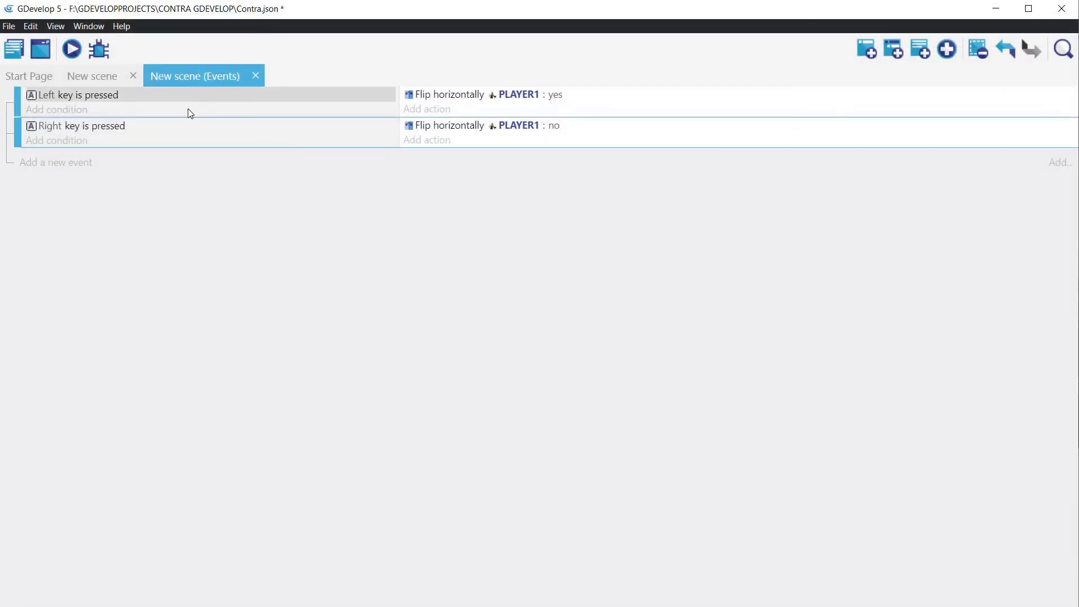
# Add a new animation named RUN to the PLAYER1 object.
pyautogui.click(97, 76)
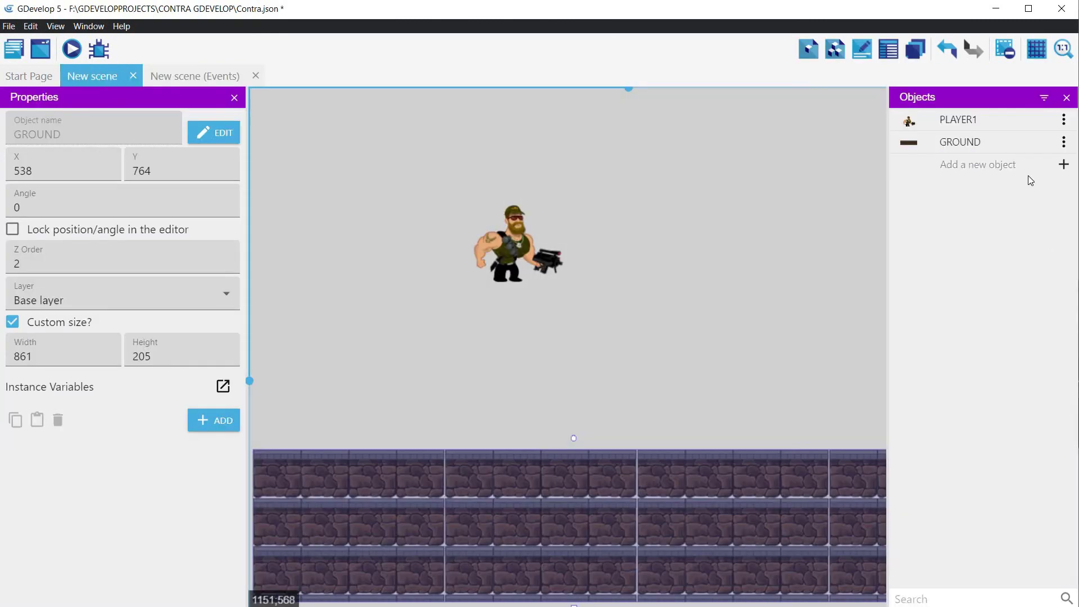
pyautogui.doubleClick(978, 119)
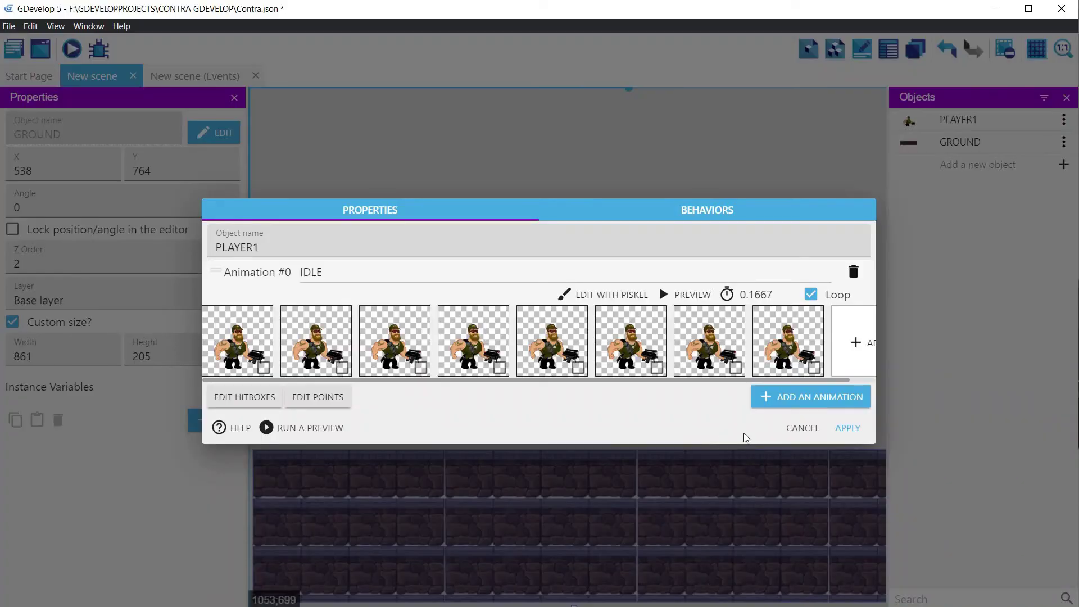
pyautogui.click(803, 397)
pyautogui.click(349, 335)
pyautogui.write('RUN')
# Load the seven bro5_run frame images into the RUN animation.
pyautogui.click(238, 409)
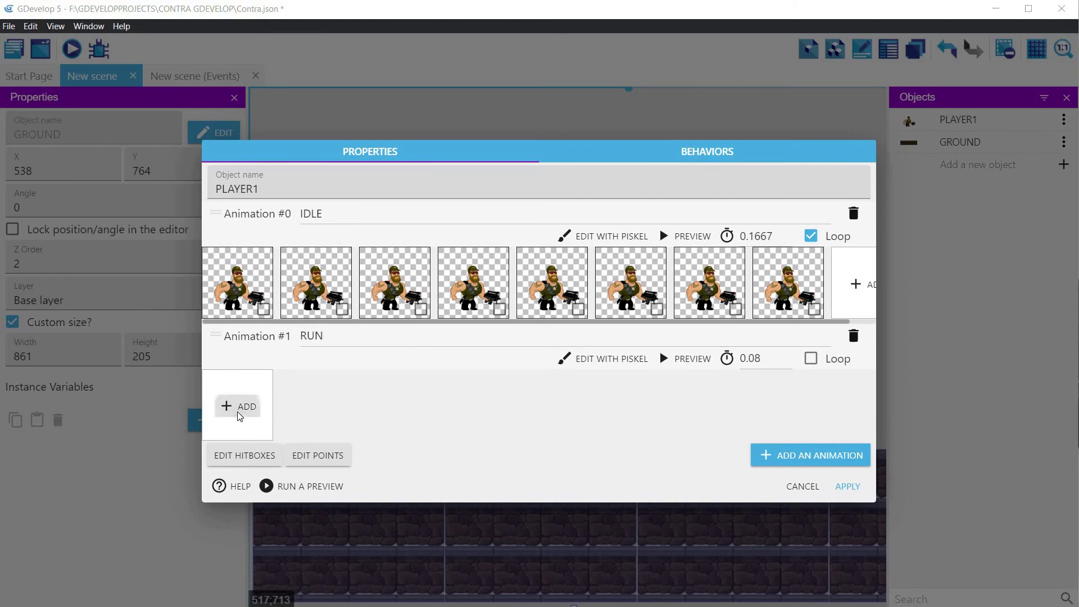
pyautogui.write('Run*')
pyautogui.press('Return')
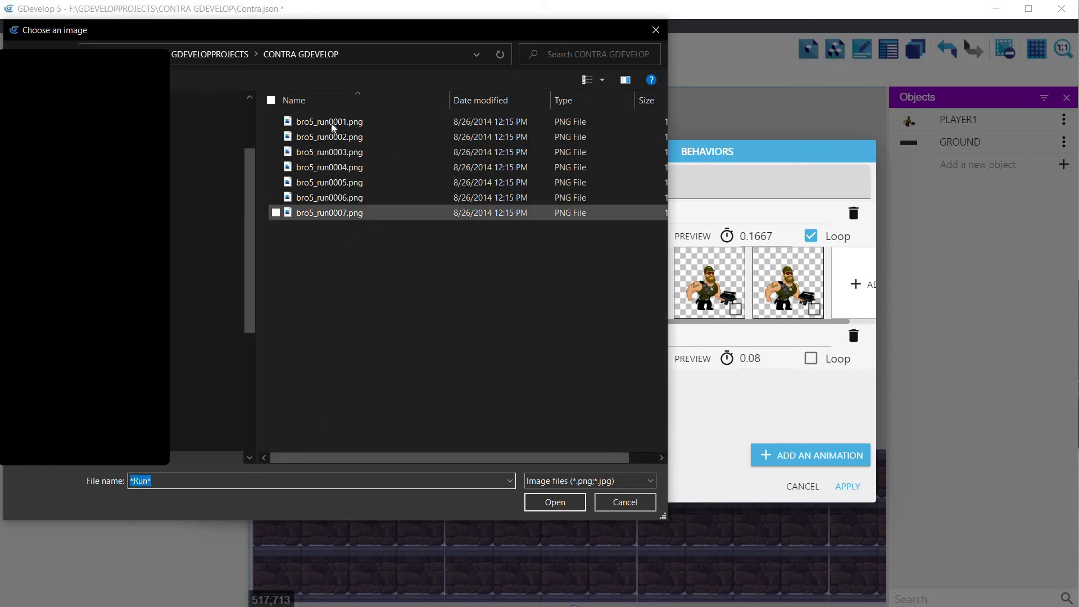
pyautogui.click(330, 122)
pyautogui.keyDown('shift'); pyautogui.click(336, 217); pyautogui.keyUp('shift')
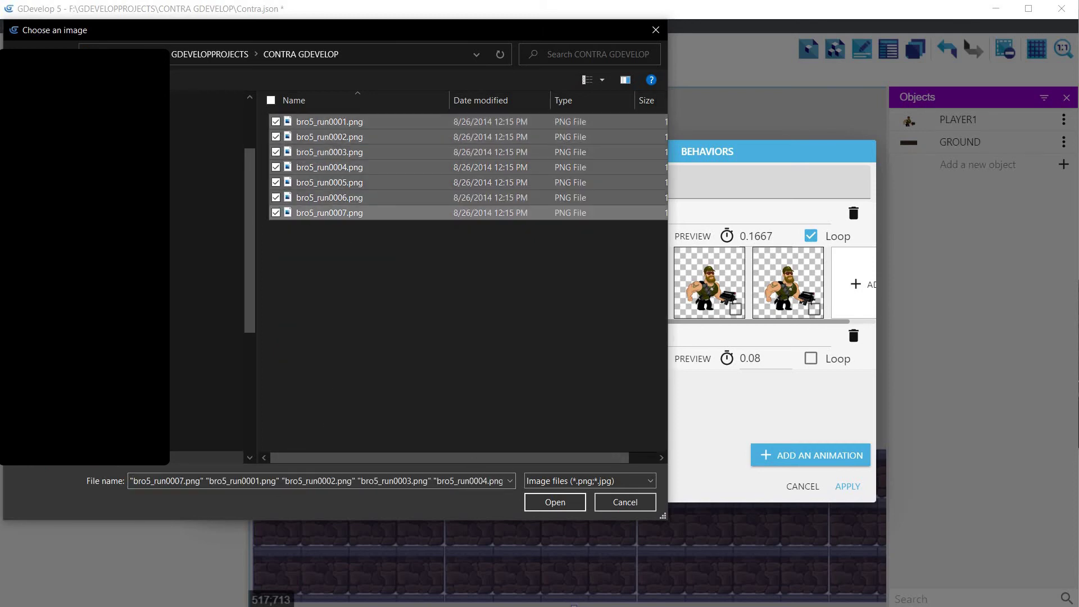
pyautogui.click(556, 502)
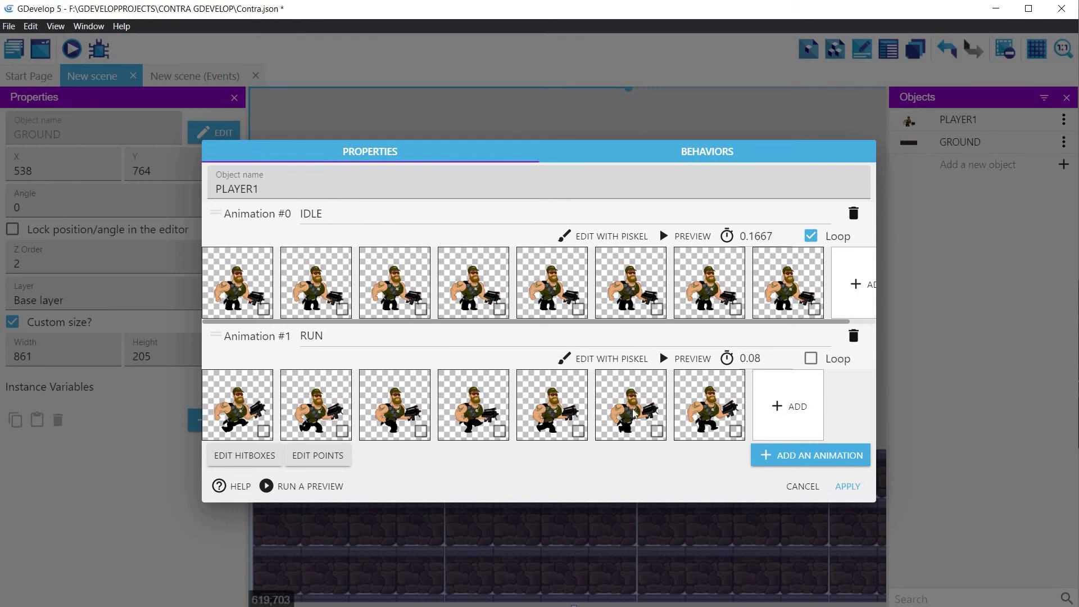
# Make RUN loop at 6 FPS and apply the changes to PLAYER1.
pyautogui.click(810, 361)
pyautogui.click(682, 358)
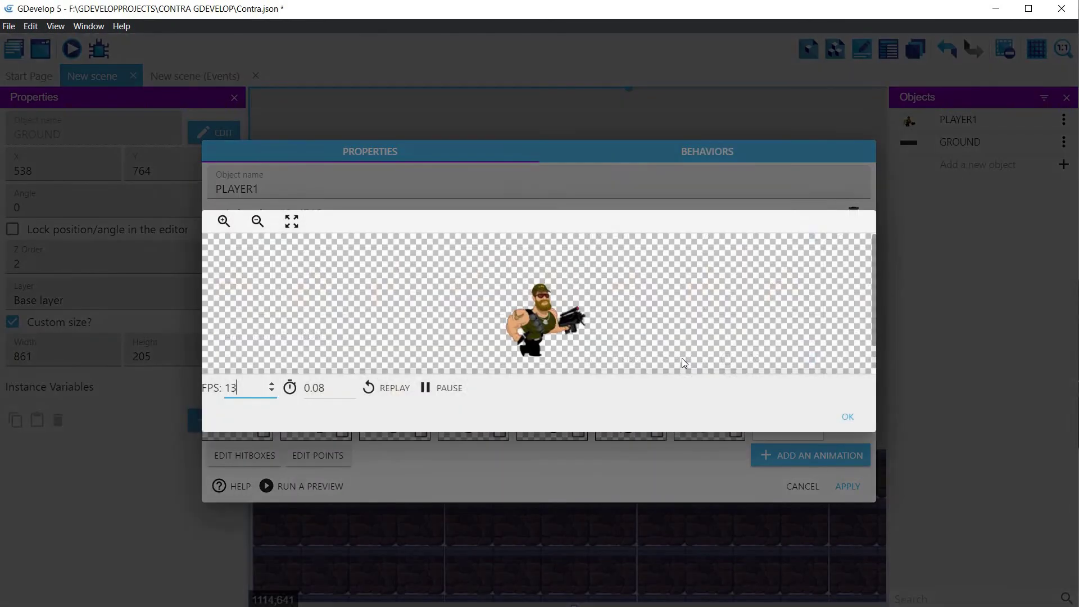
pyautogui.press('BackSpace')
pyautogui.press('BackSpace')
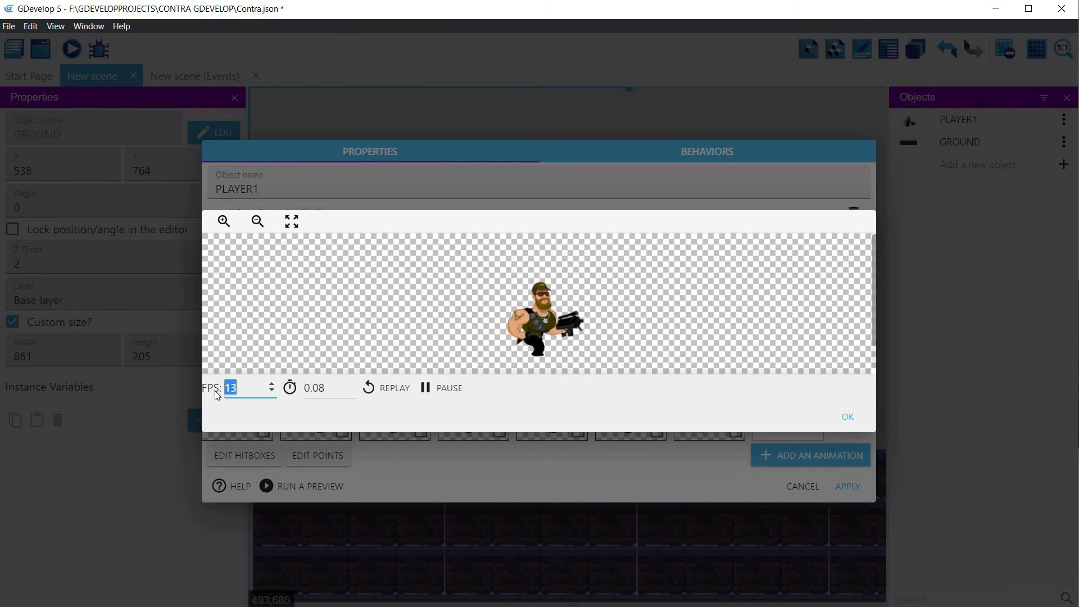
pyautogui.write('6')
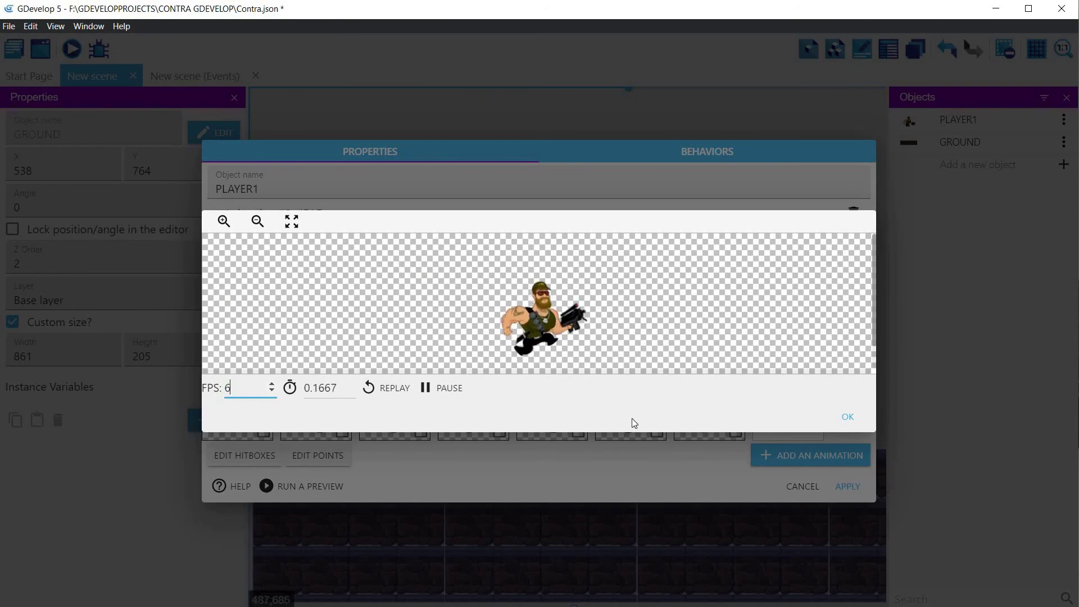
pyautogui.click(848, 416)
pyautogui.click(849, 487)
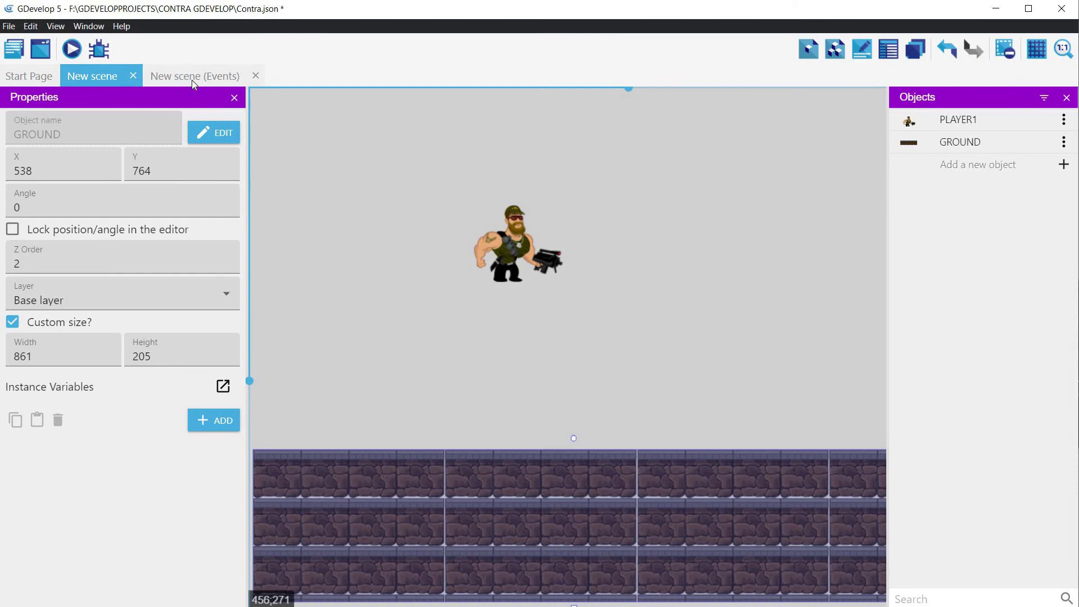
# Add a PLAYER1 change-animation action set to "RUN" to the Left key event.
pyautogui.click(191, 80)
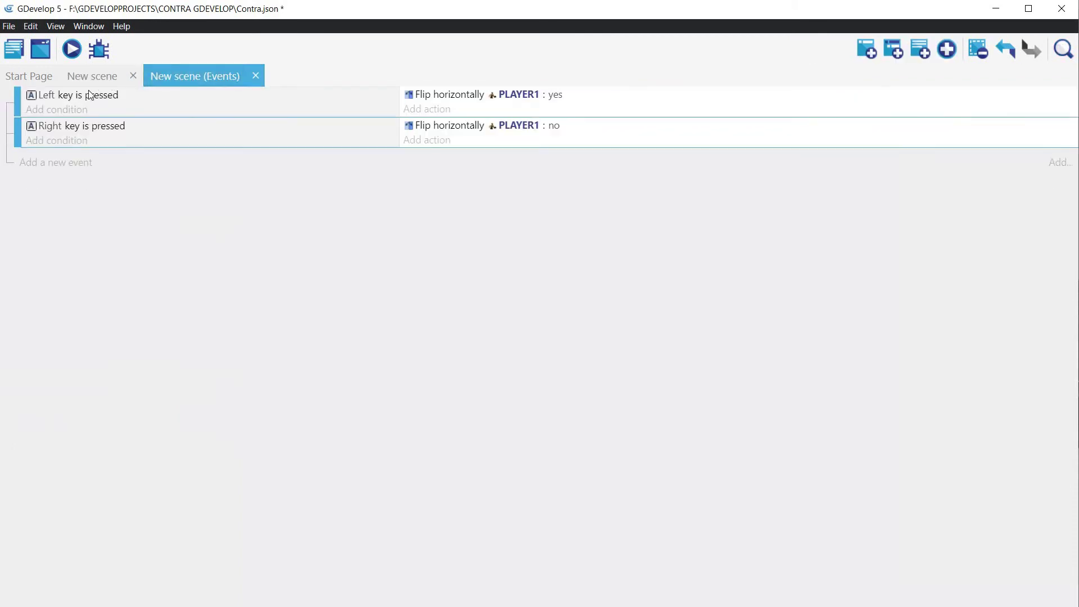
pyautogui.click(430, 109)
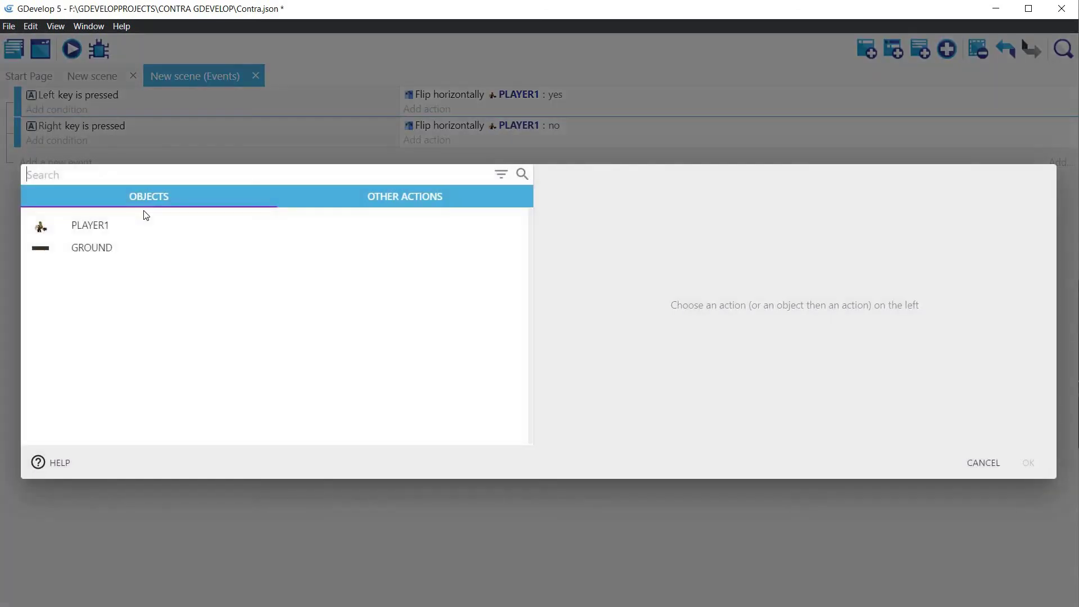
pyautogui.click(119, 234)
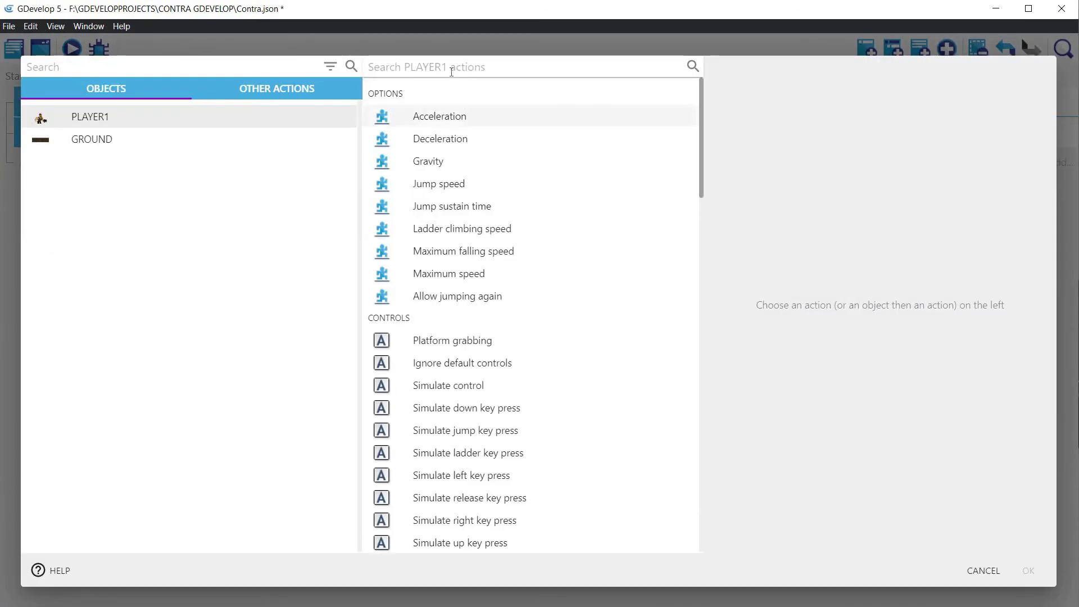
pyautogui.write('Ani')
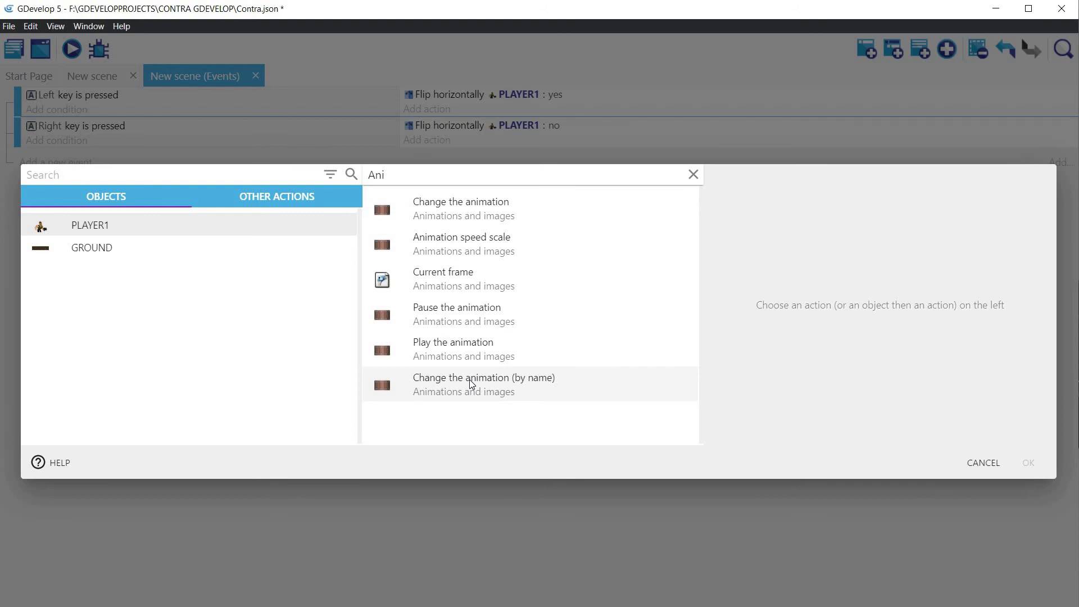
pyautogui.click(470, 380)
pyautogui.click(752, 233)
pyautogui.write('"RUN"')
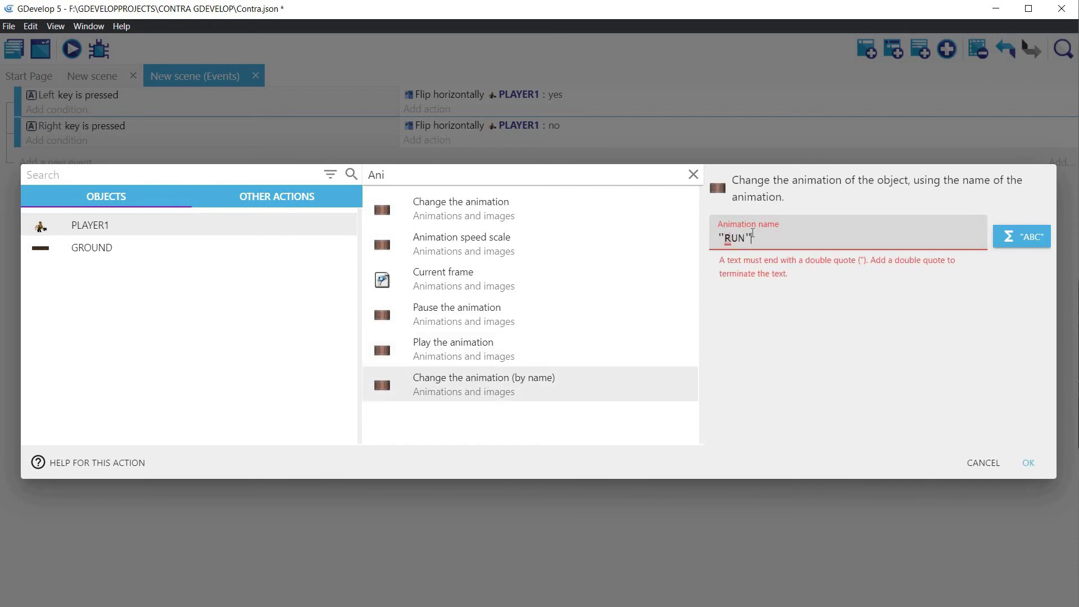
pyautogui.click(1030, 463)
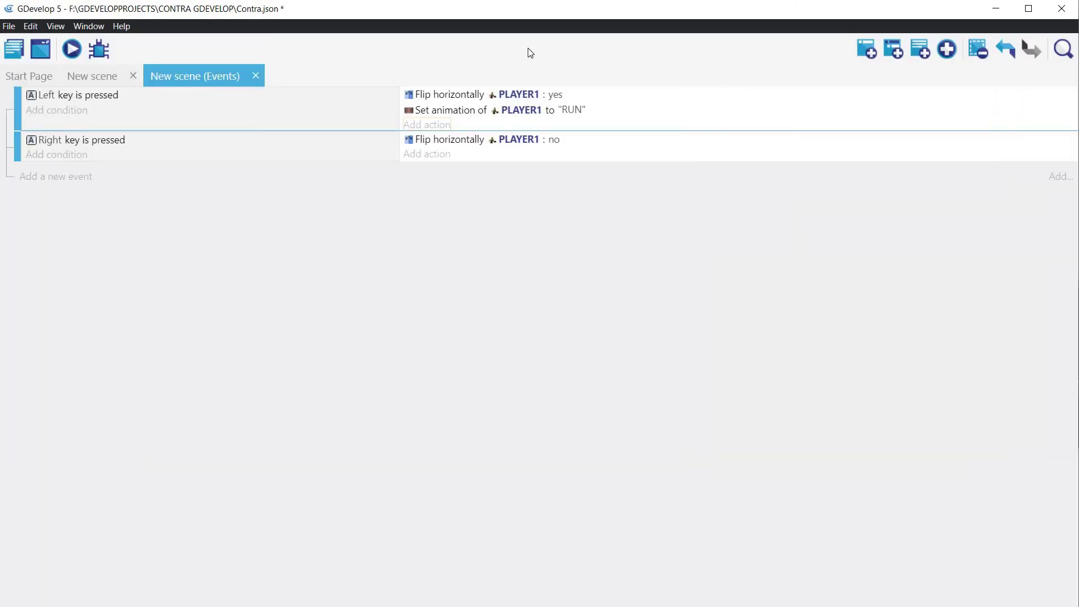
# Add the same PLAYER1 animation "RUN" action to the Right key event.
pyautogui.click(426, 154)
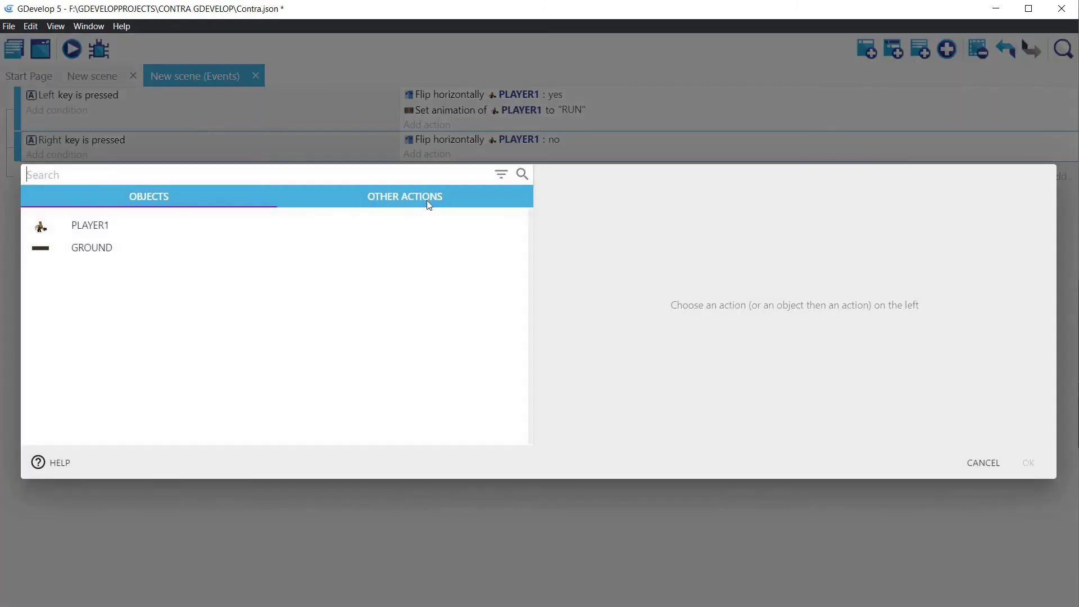
pyautogui.click(82, 226)
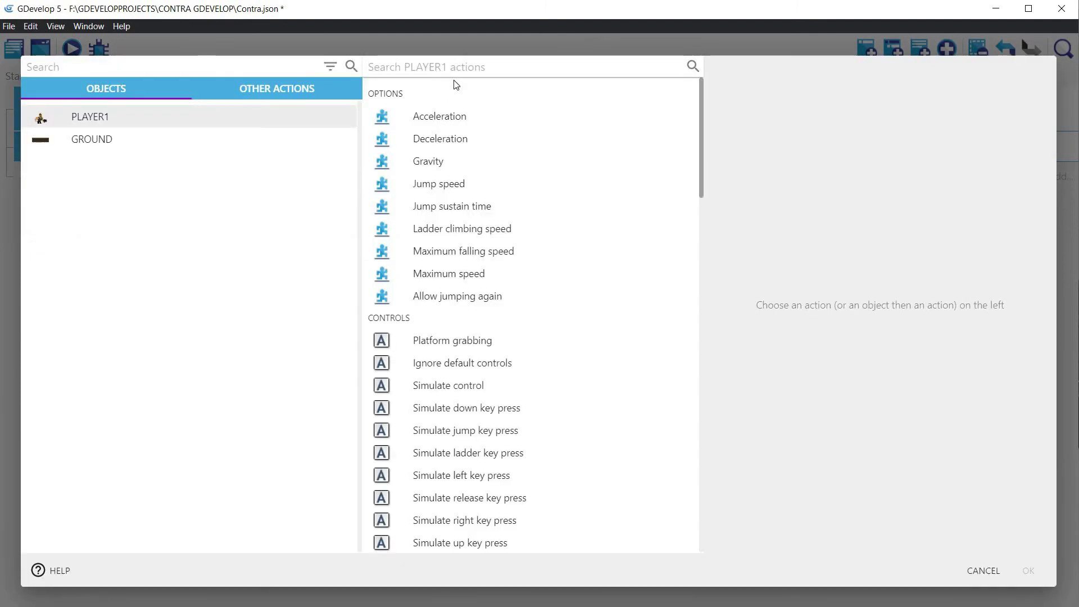
pyautogui.write('ANim')
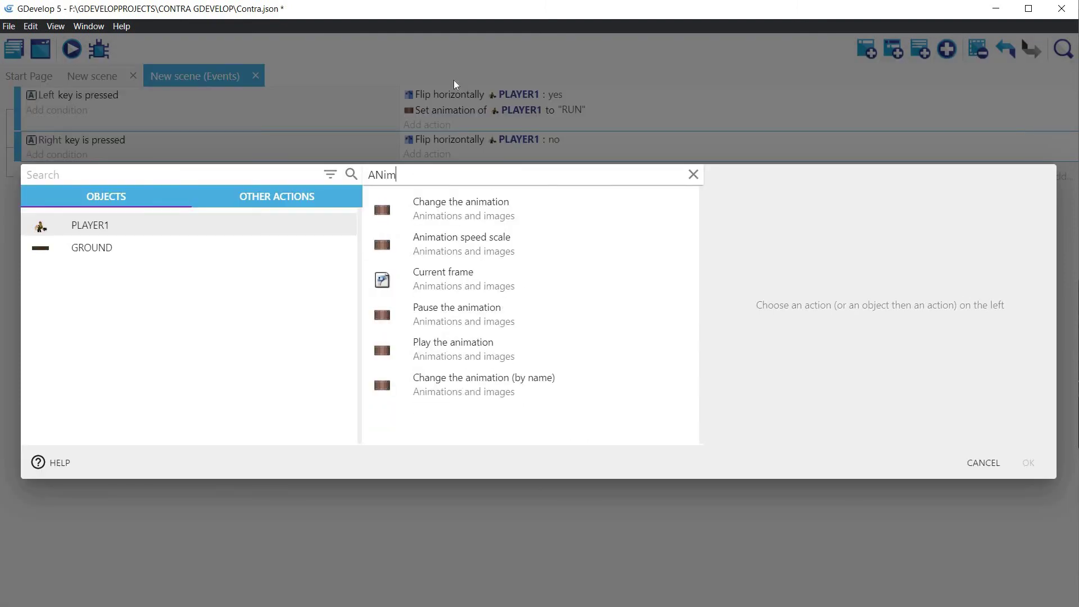
pyautogui.click(475, 385)
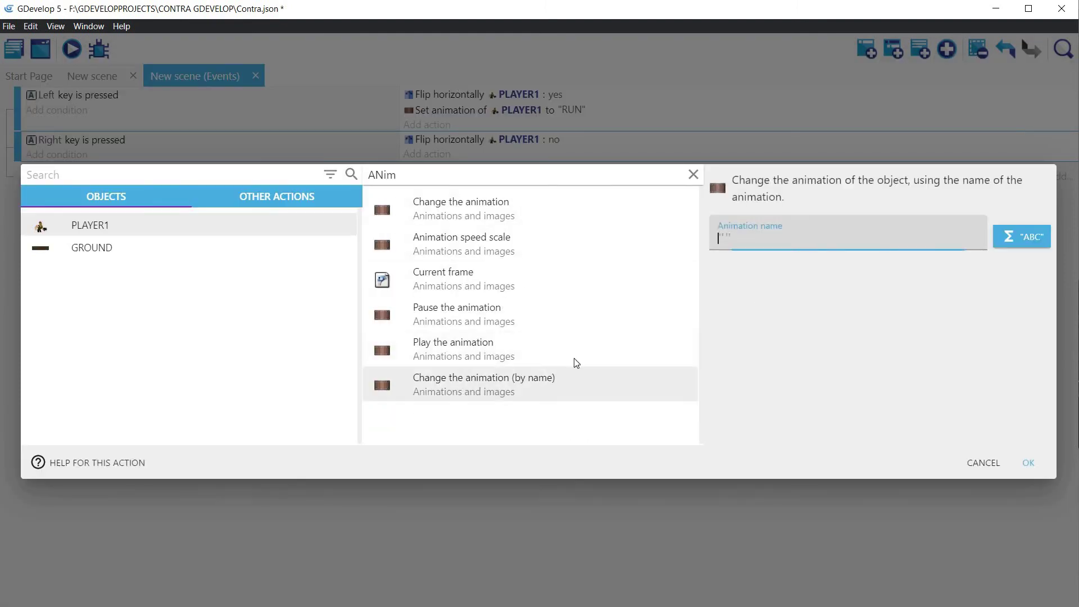
pyautogui.click(727, 238)
pyautogui.write('"RUN"')
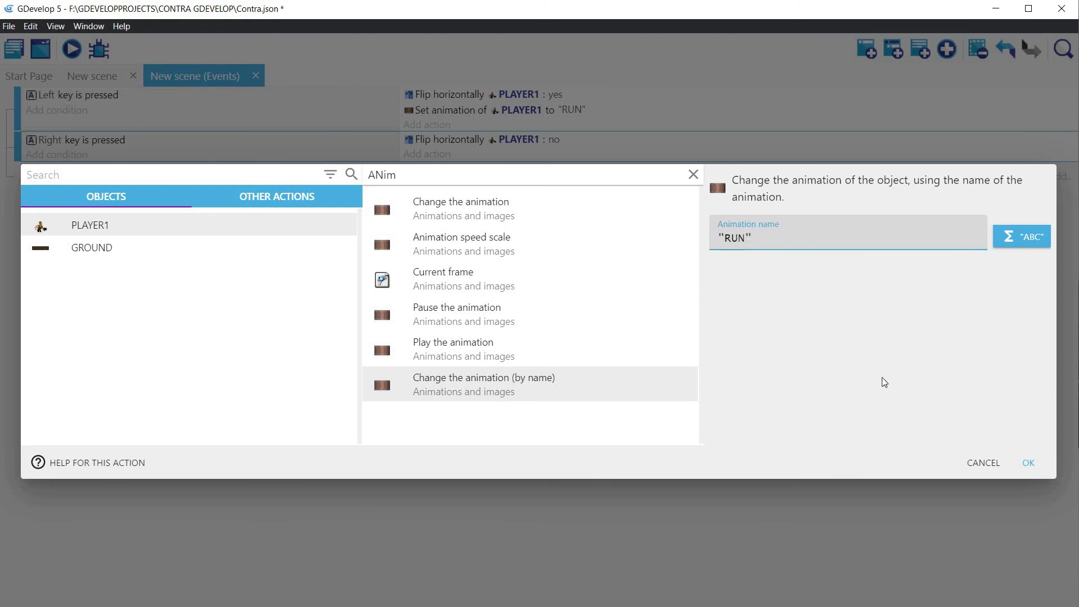
pyautogui.click(1027, 462)
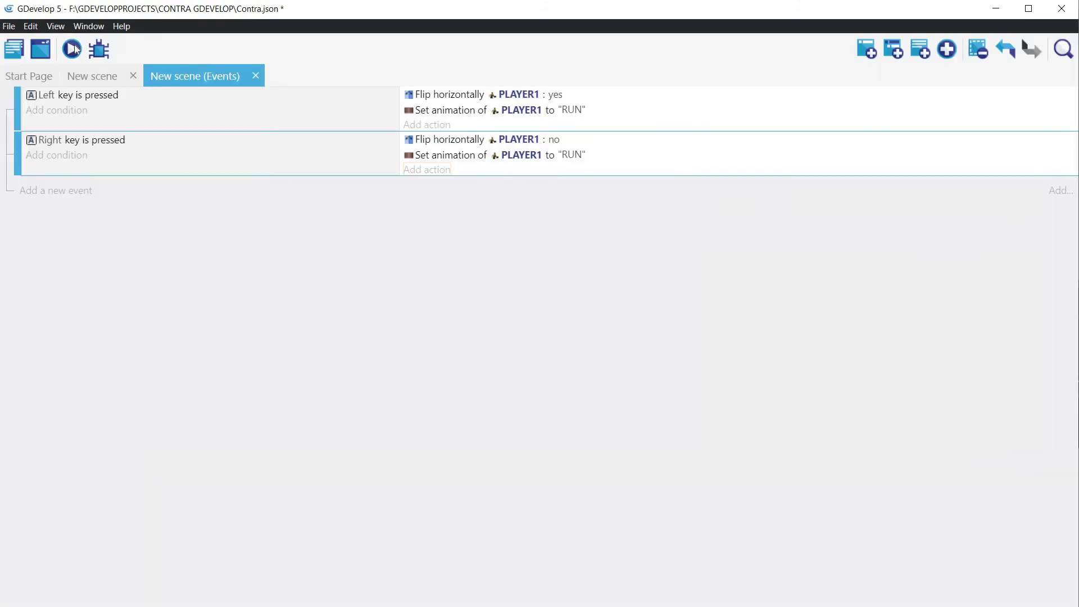
# Preview the scene, run the soldier right and left twice, then close the preview.
pyautogui.click(73, 47)
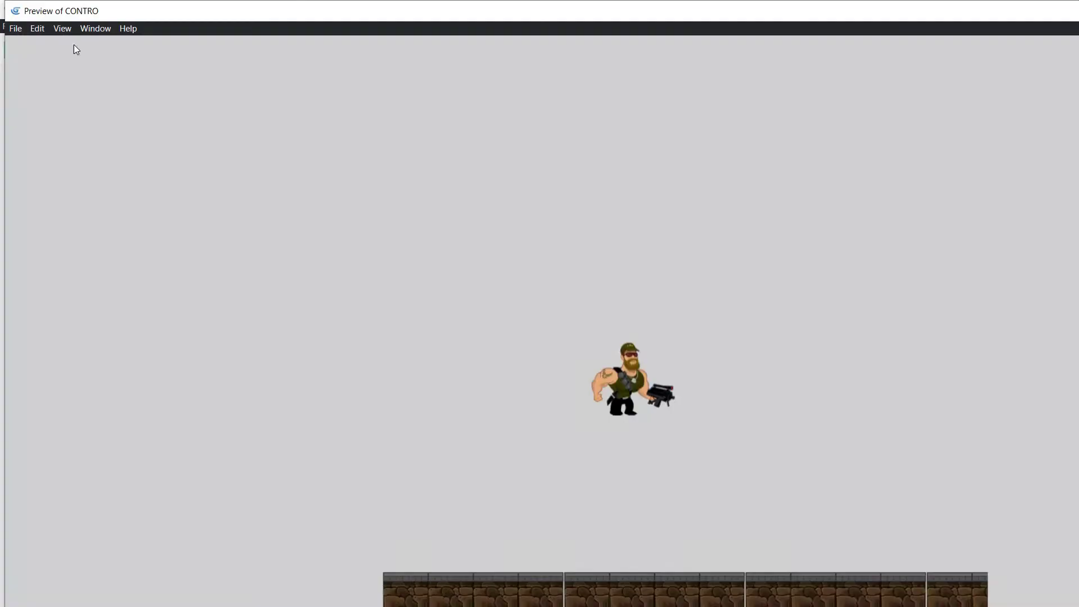
pyautogui.press('Right')
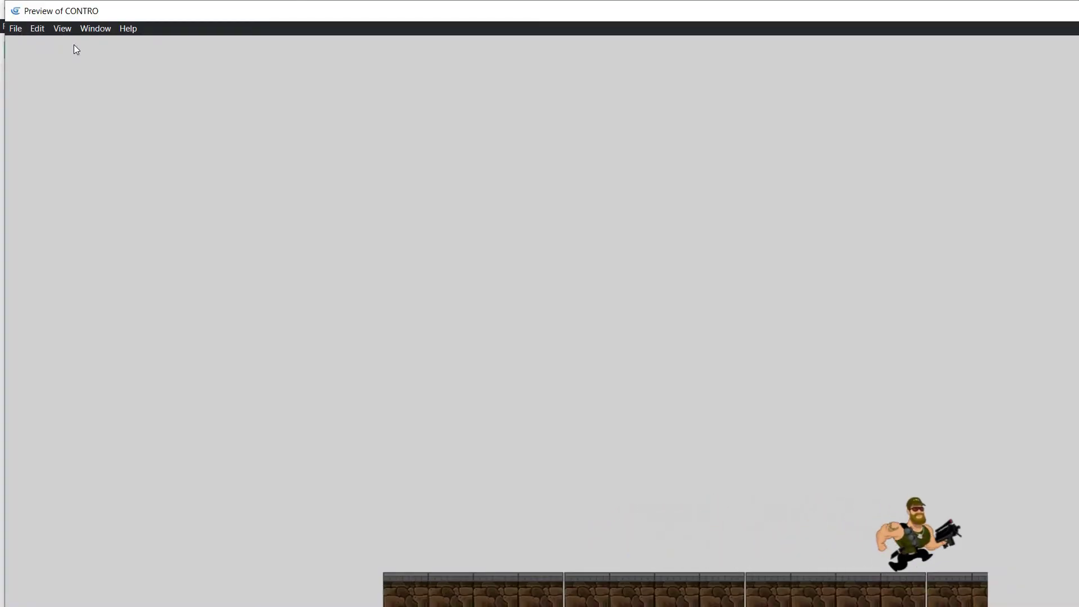
pyautogui.press('Left')
pyautogui.press('Left')
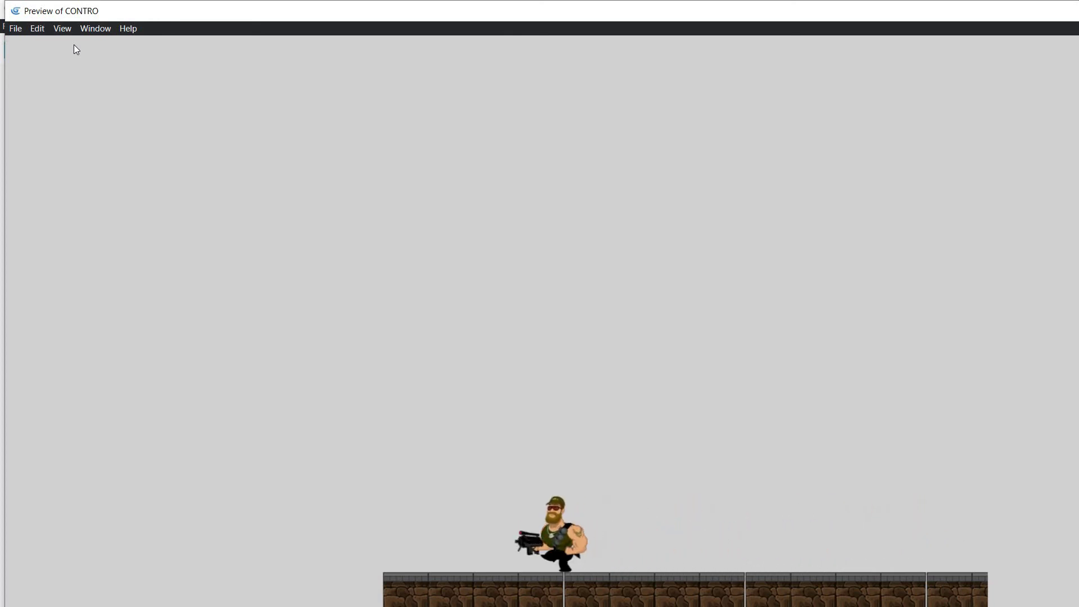
pyautogui.press('Right')
pyautogui.press('Right')
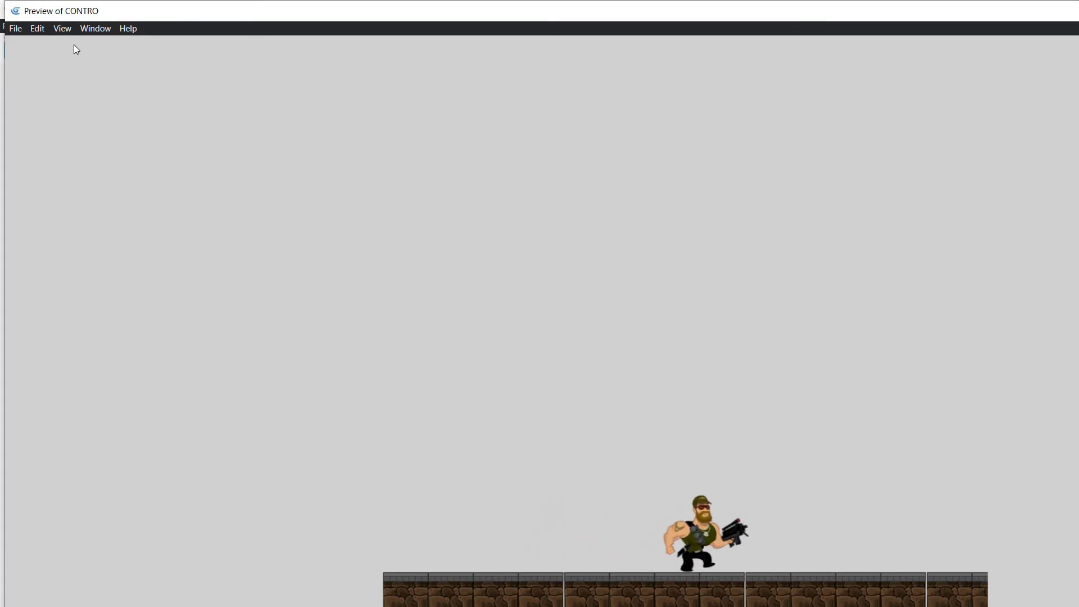
pyautogui.press('Left')
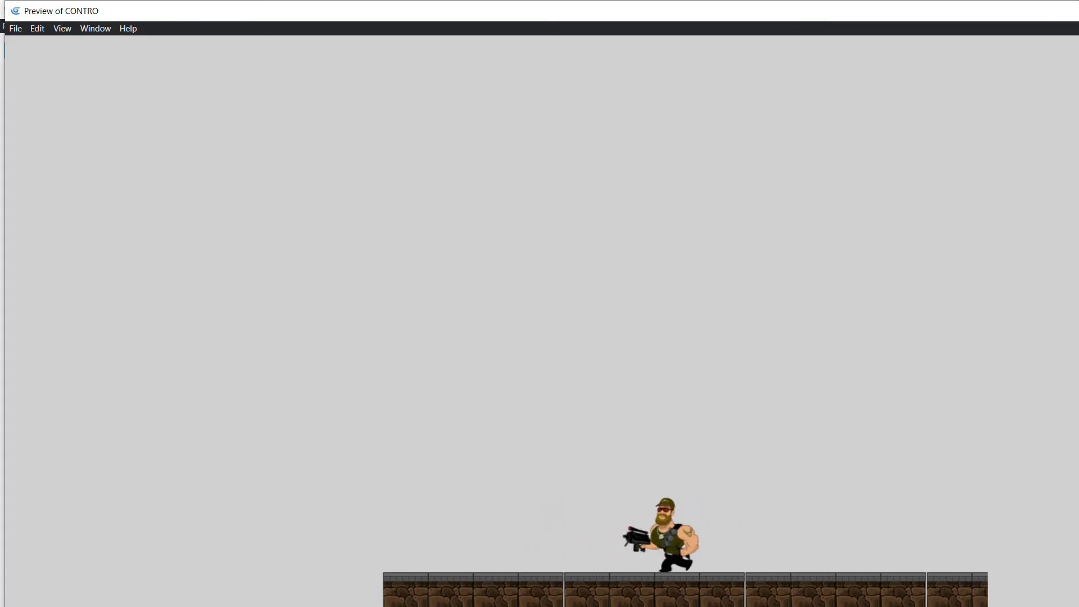
pyautogui.hotkey('alt', 'F4')
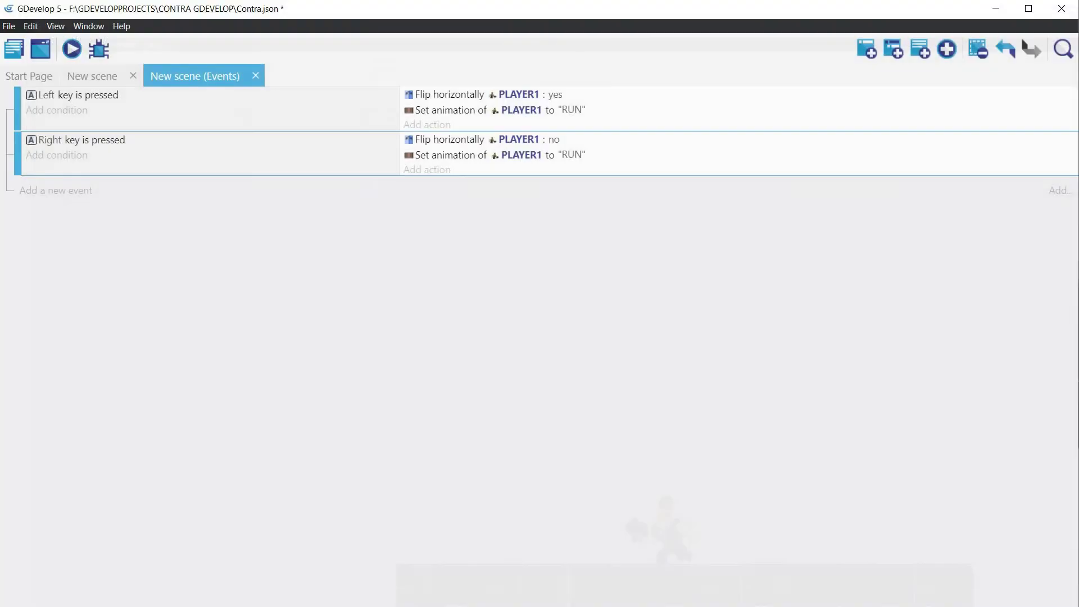
# Add an empty event below, then a PLAYER1 Is moving condition to the Left key event.
pyautogui.click(95, 190)
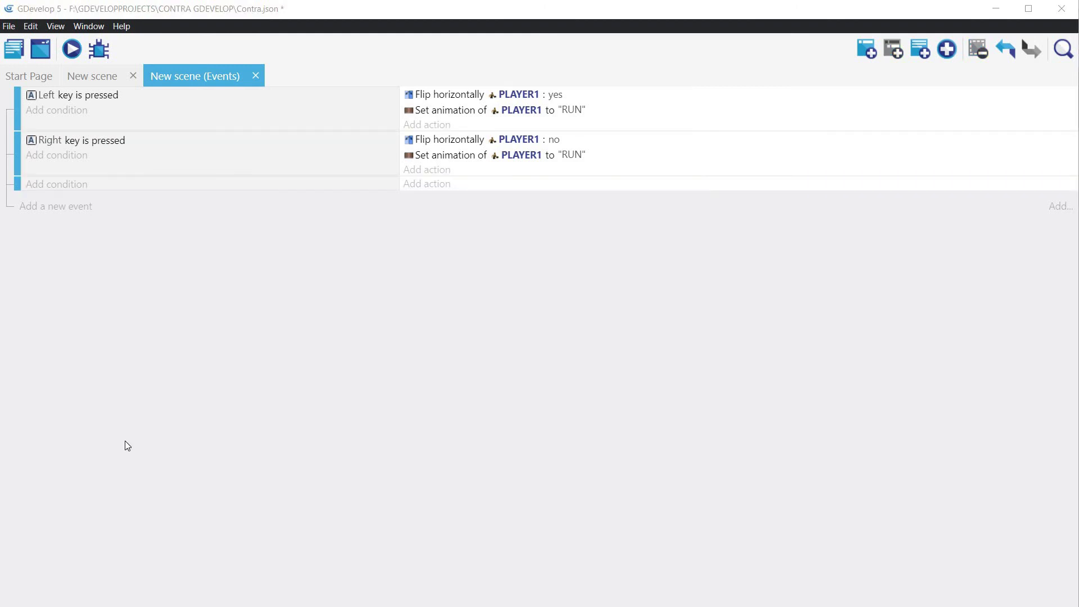
pyautogui.click(67, 115)
pyautogui.click(90, 116)
pyautogui.click(371, 67)
pyautogui.write('m')
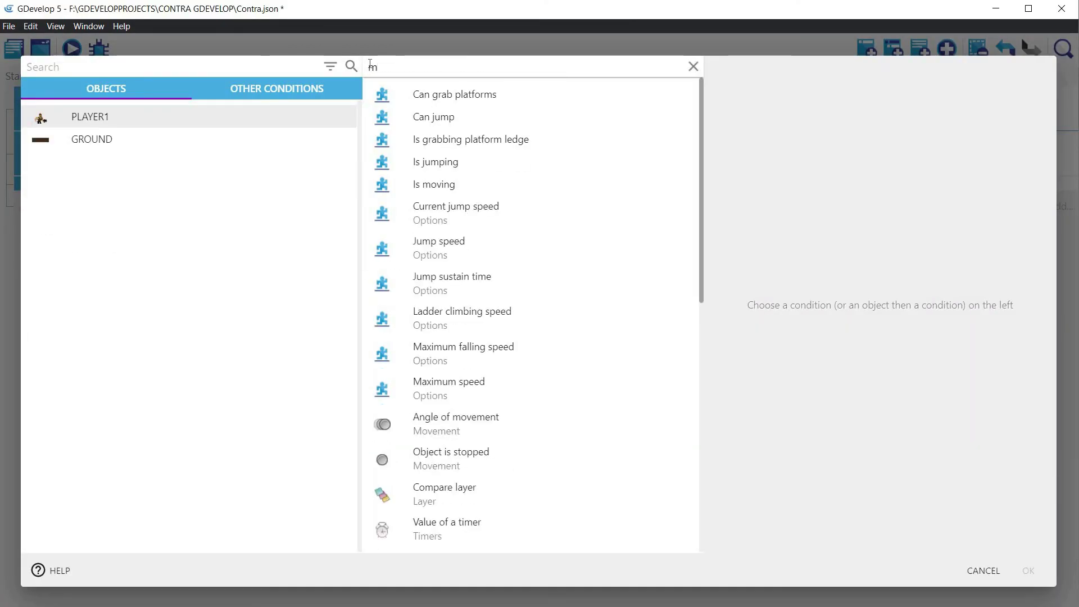
pyautogui.write('oving')
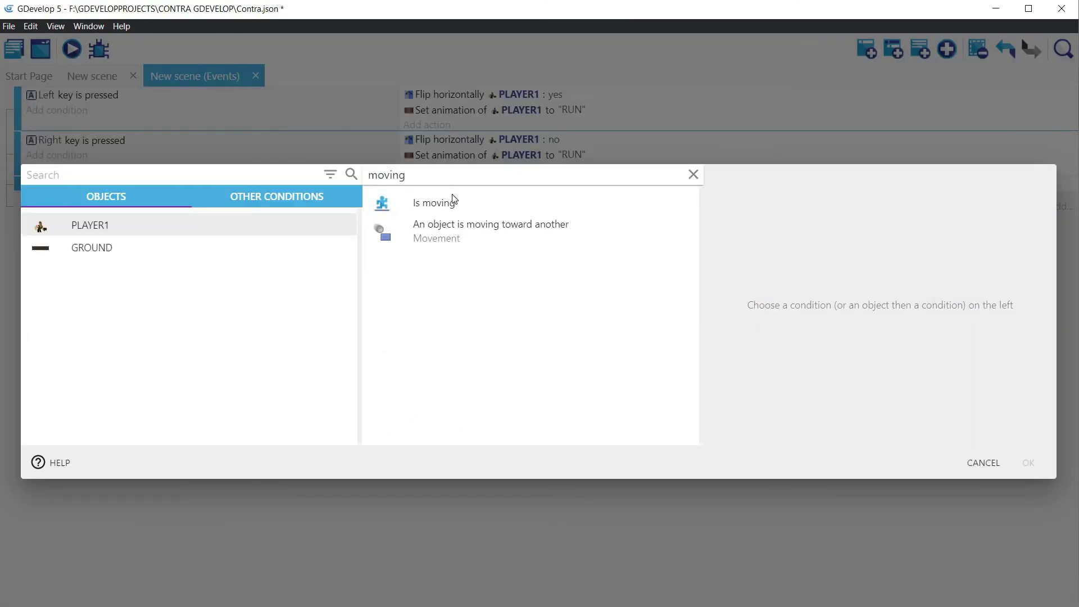
pyautogui.click(444, 206)
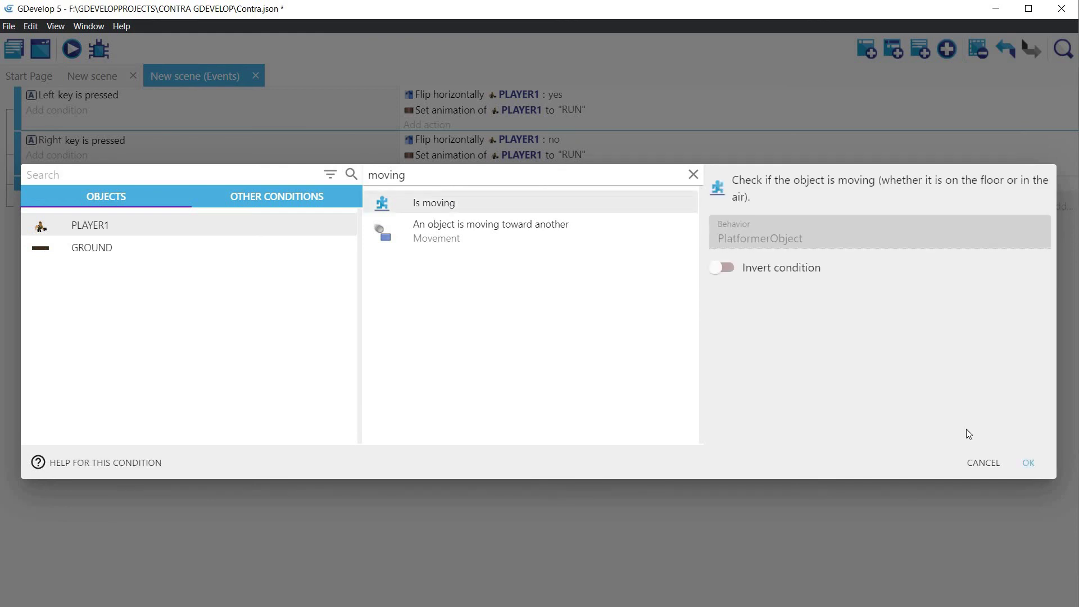
pyautogui.click(1028, 463)
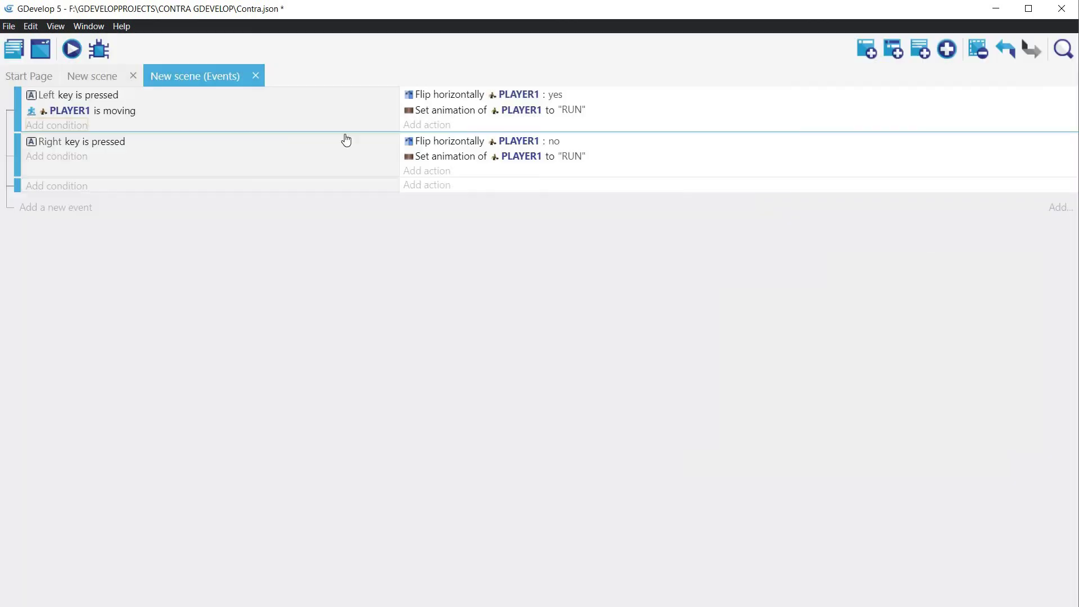
pyautogui.click(125, 112)
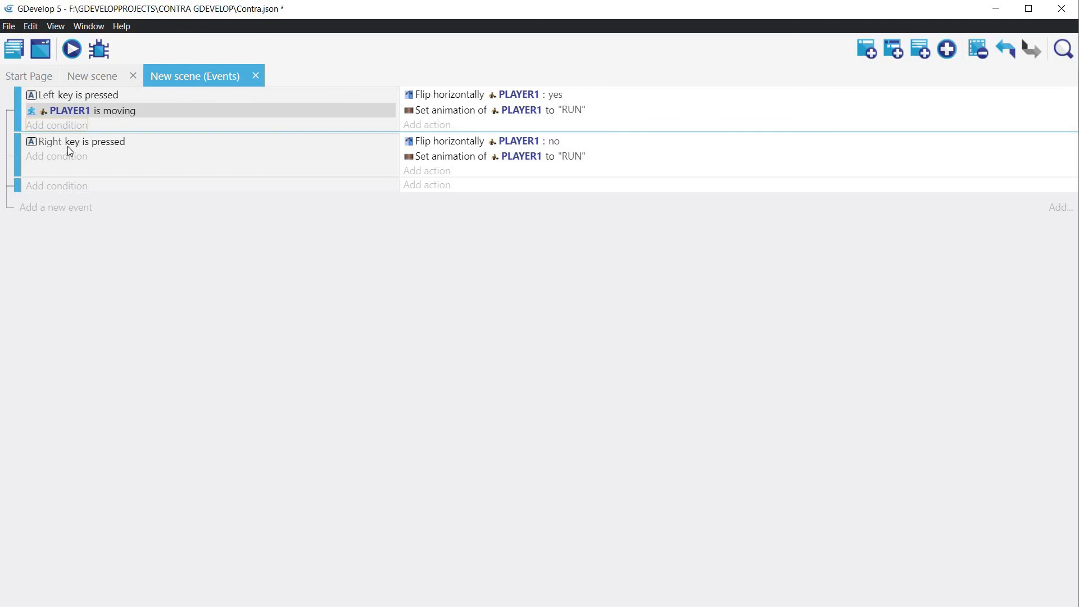
# Add a PLAYER1 Is moving condition to the Right key event.
pyautogui.click(56, 156)
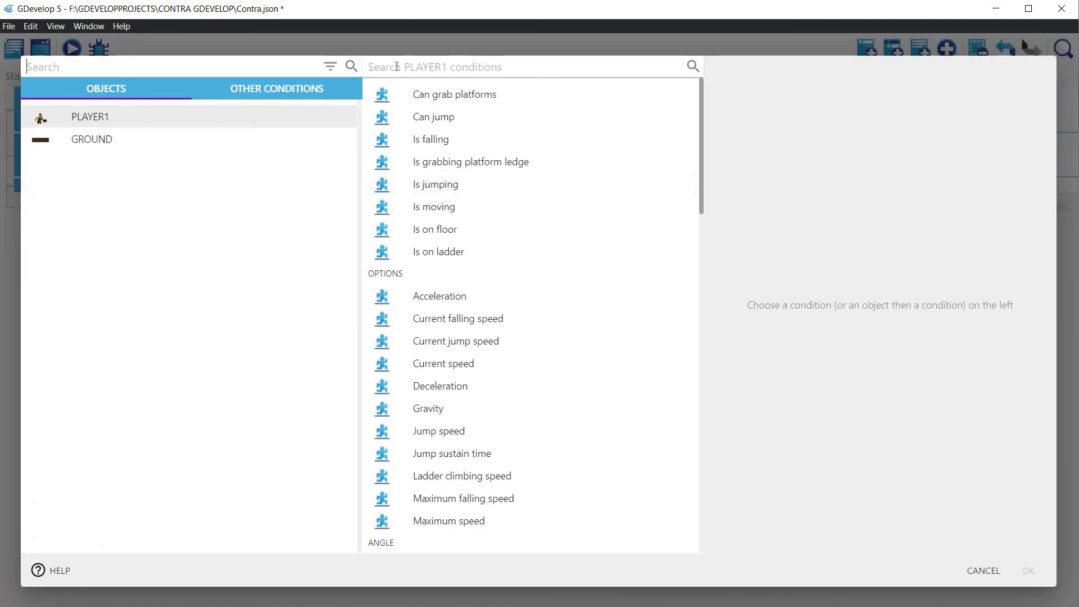
pyautogui.write('moving')
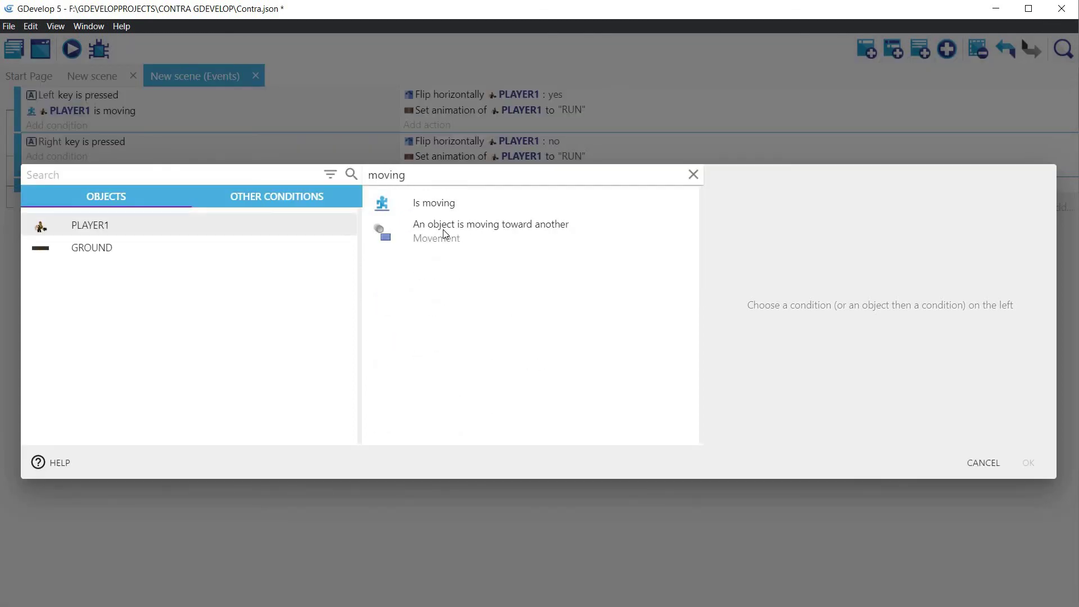
pyautogui.click(428, 206)
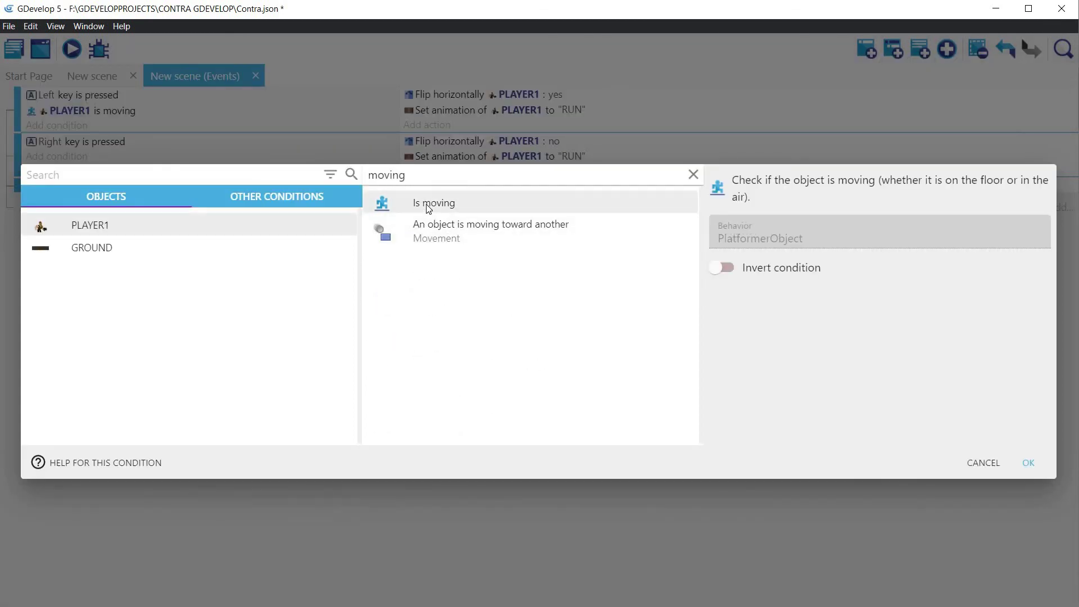
pyautogui.click(1031, 462)
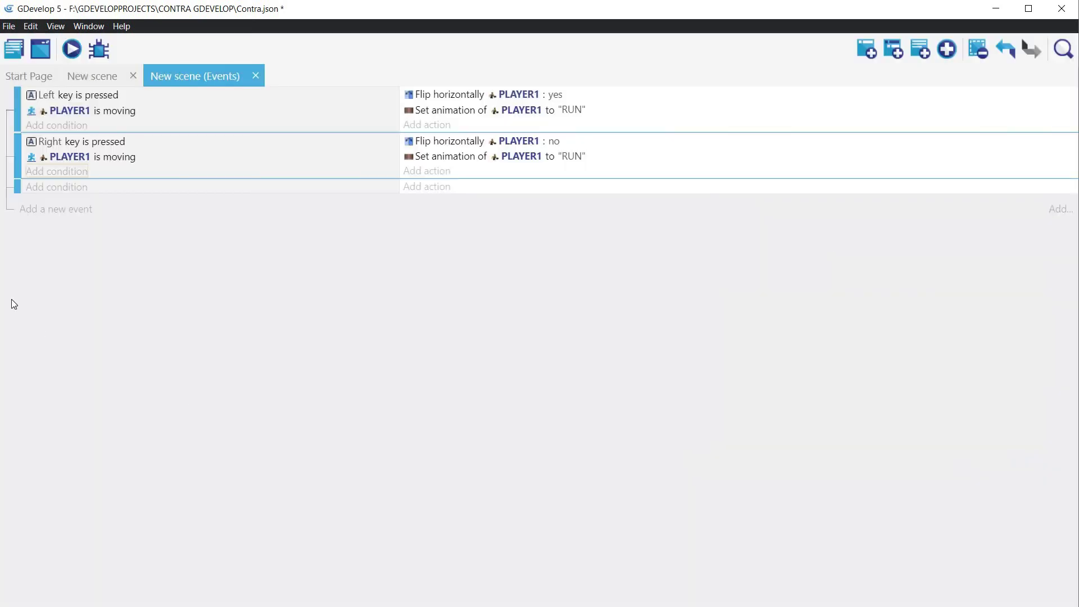
# Add a third event with an inverted PLAYER1 'Is moving' condition (not moving).
pyautogui.click(58, 211)
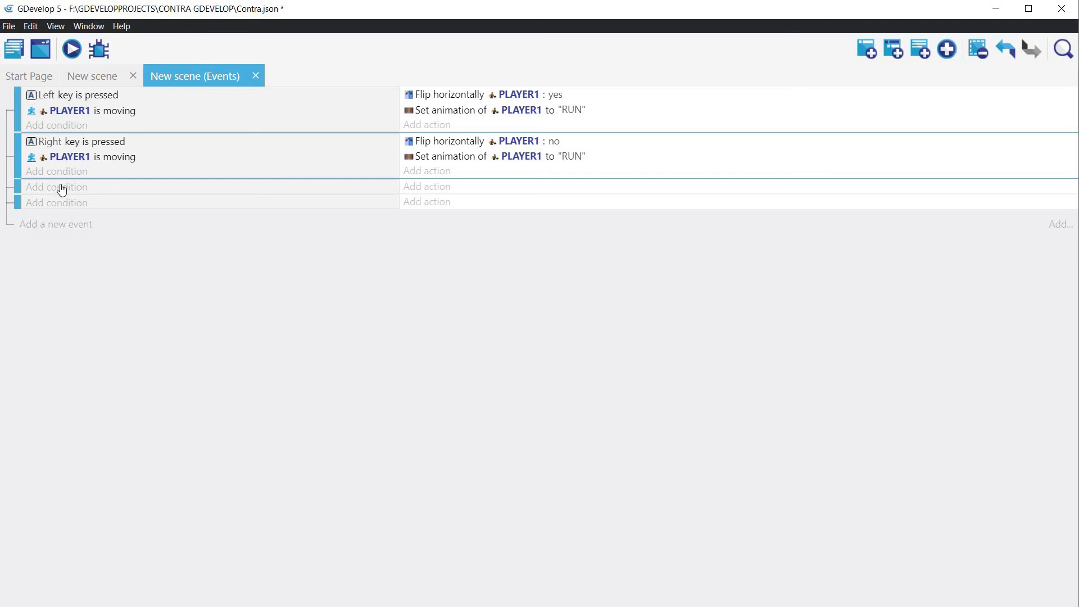
pyautogui.click(61, 186)
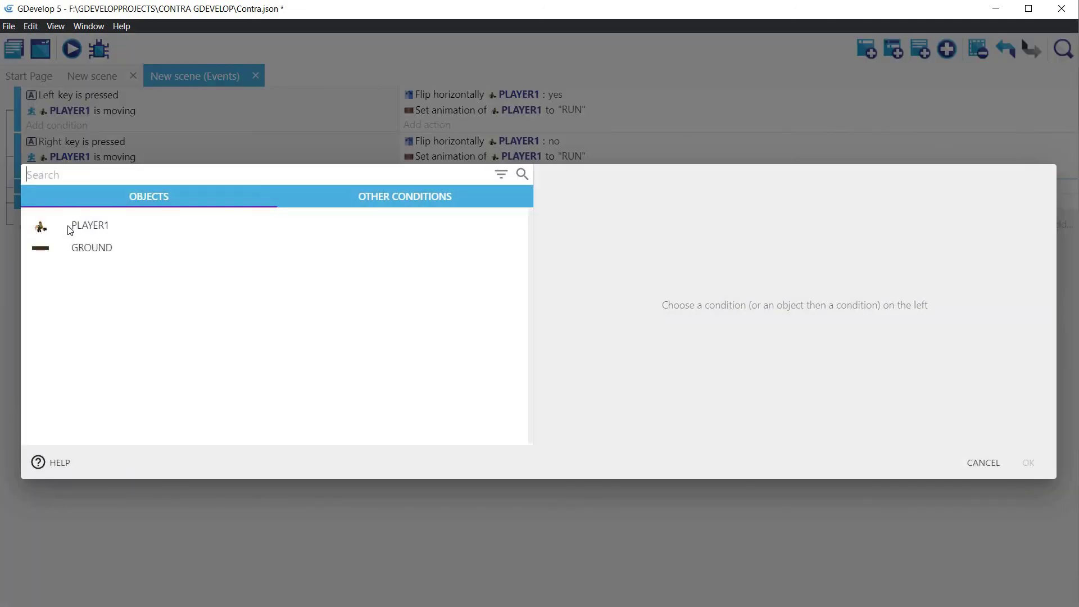
pyautogui.click(69, 227)
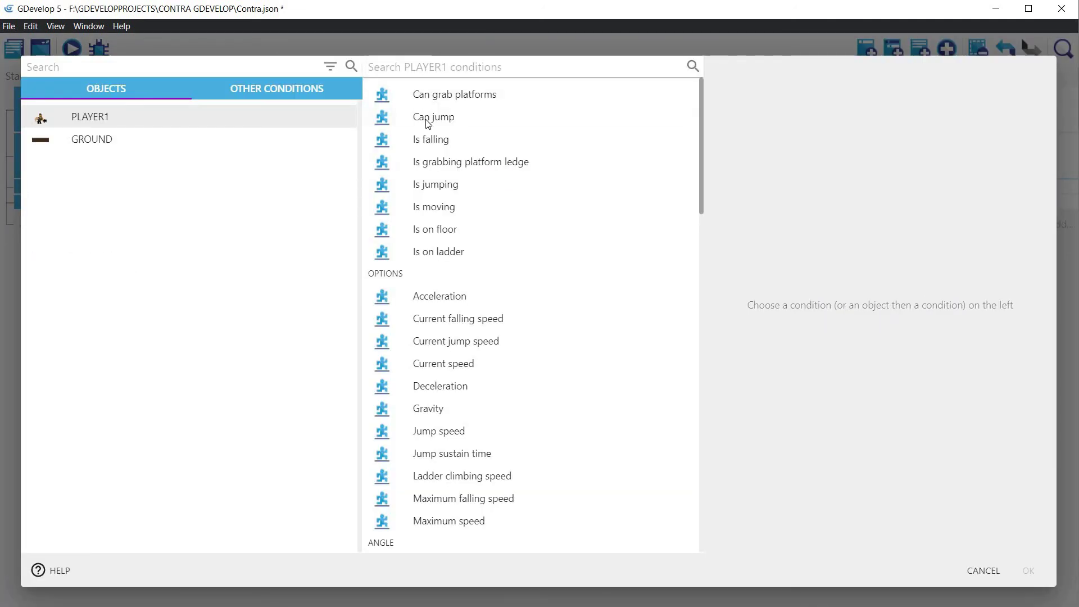
pyautogui.click(444, 208)
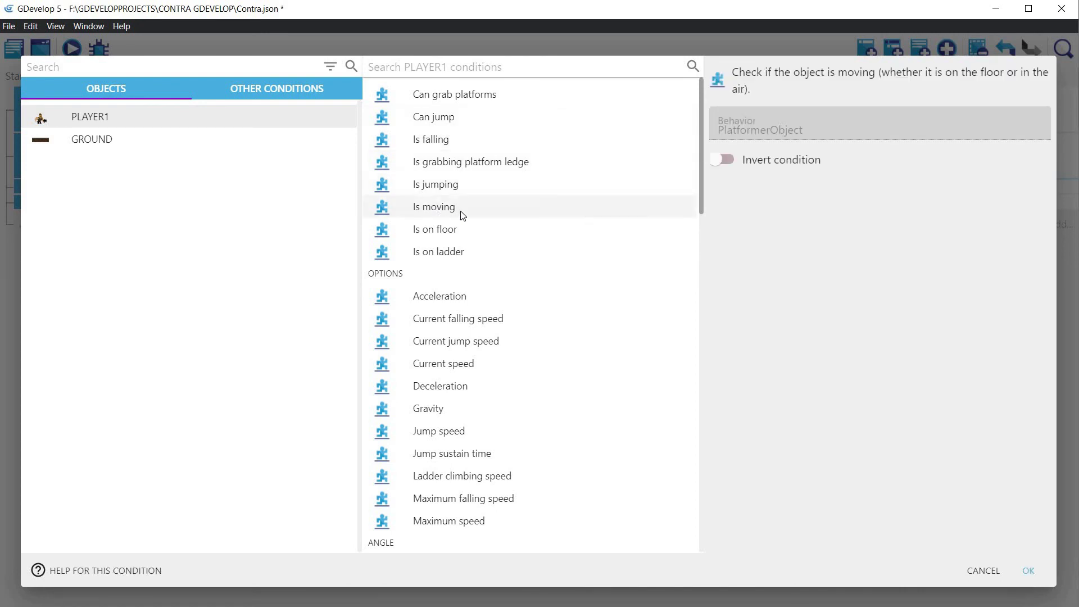
pyautogui.click(741, 160)
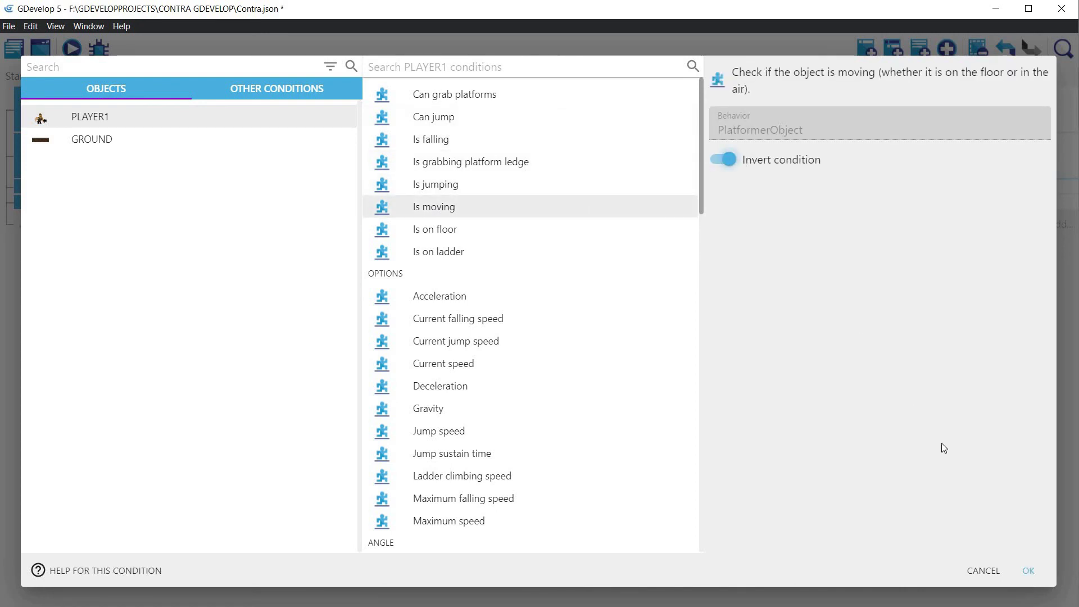
pyautogui.click(1029, 573)
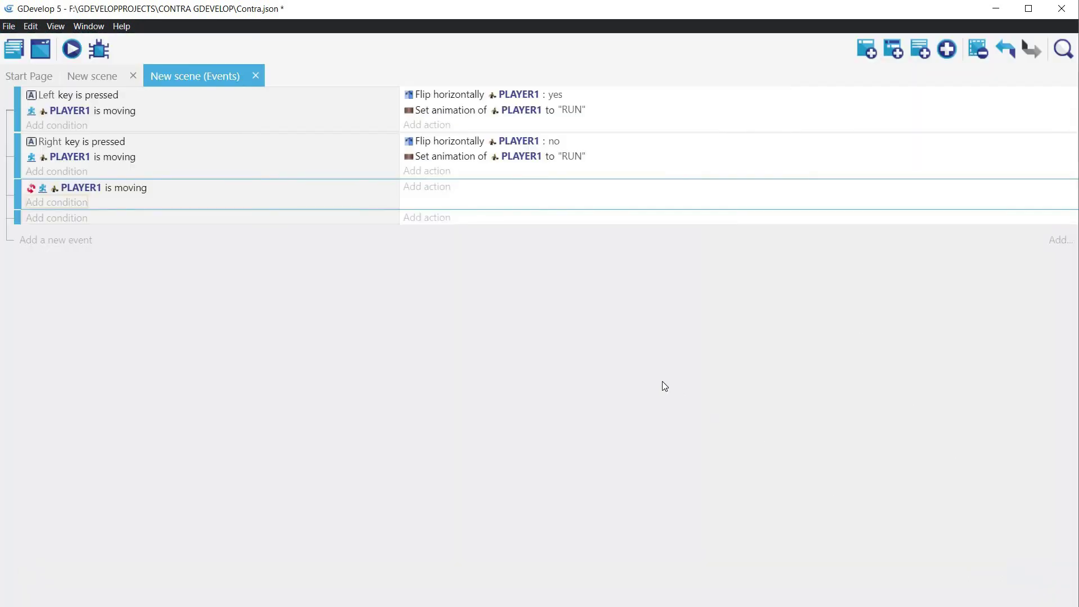
# Give that event an action changing PLAYER1's animation by name to "IDLE".
pyautogui.click(424, 187)
pyautogui.click(123, 226)
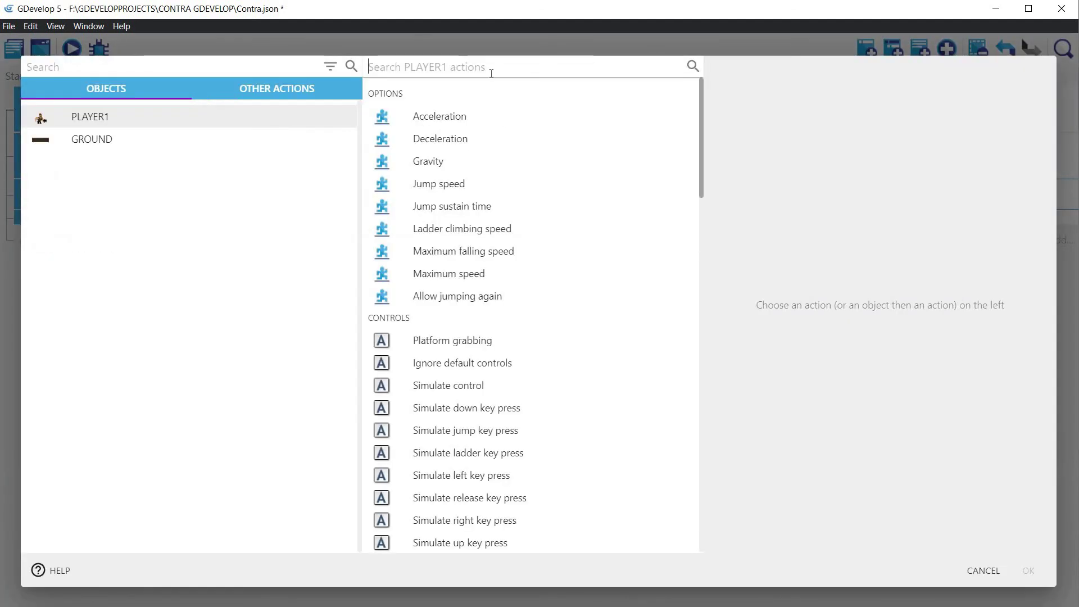
pyautogui.write('ANIMA')
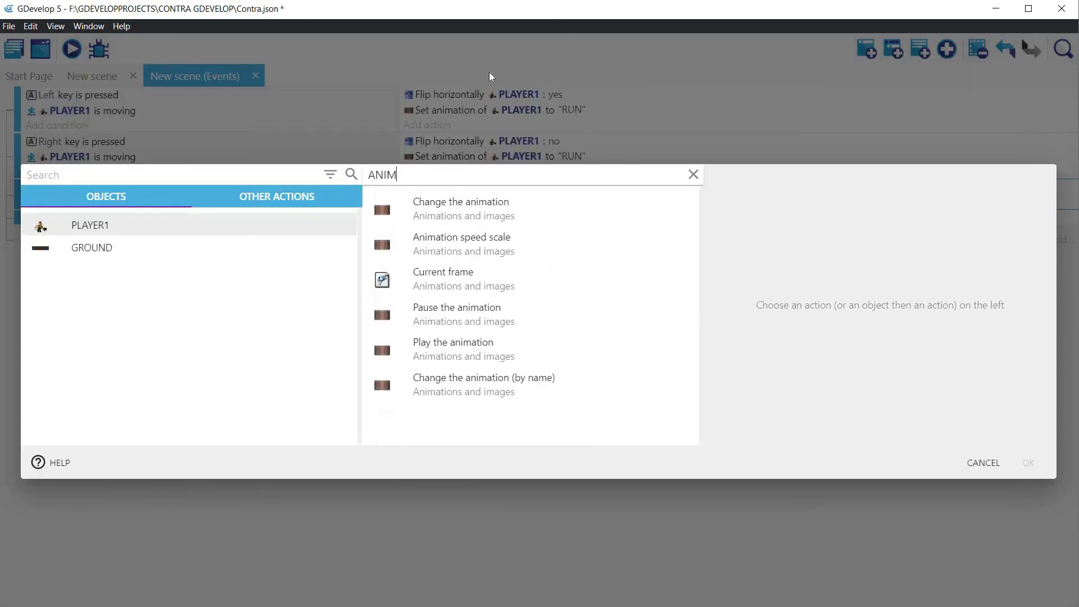
pyautogui.click(472, 388)
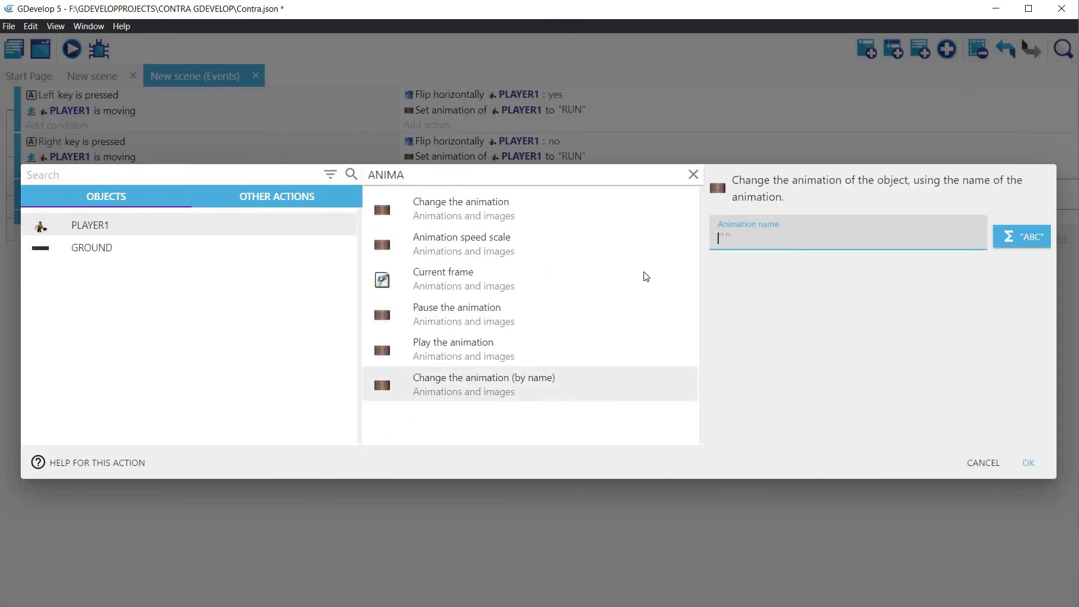
pyautogui.write('"IDLE"')
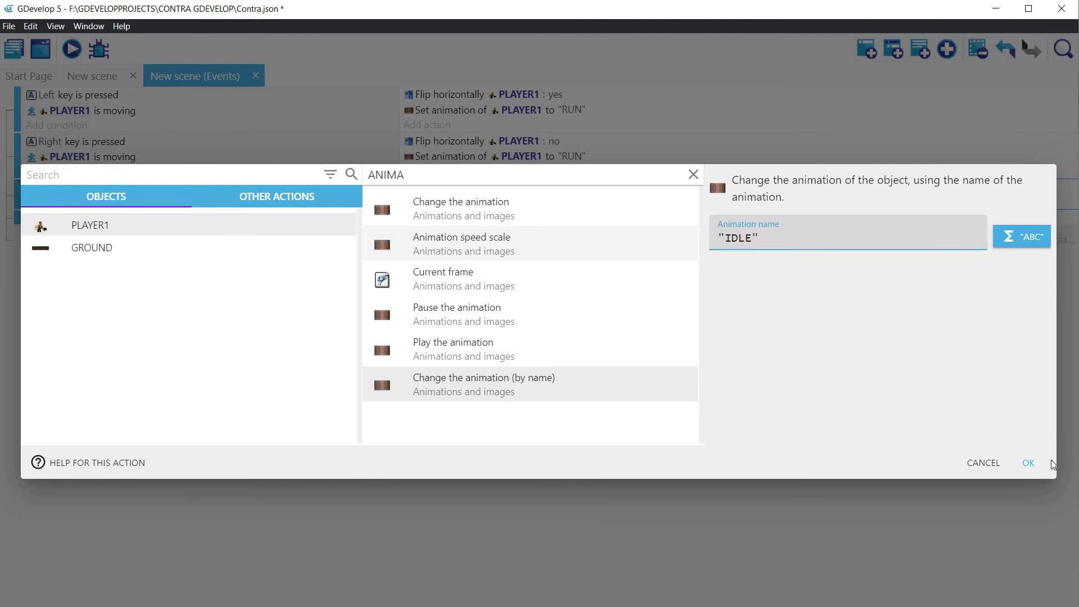
pyautogui.click(1034, 467)
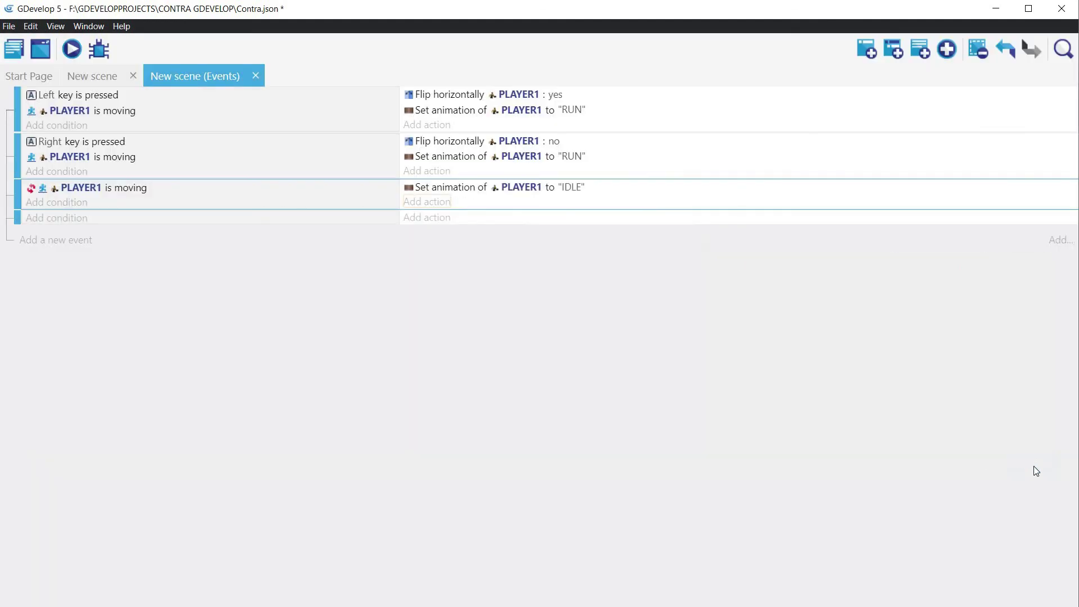
# Preview the scene and test PLAYER1 running right and left, turning, and jumping twice.
pyautogui.click(71, 51)
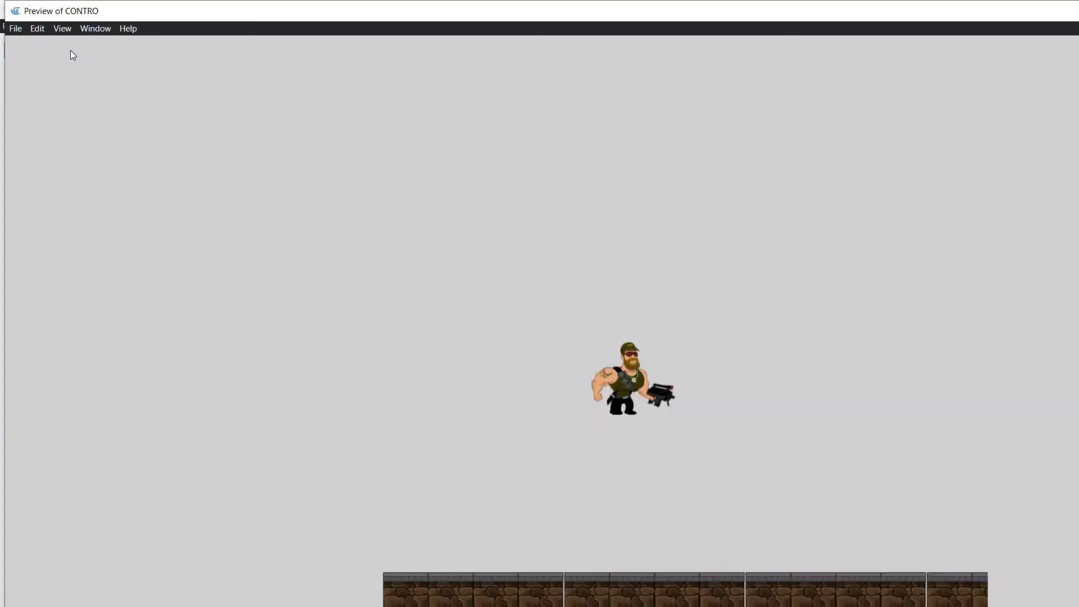
pyautogui.press('Right')
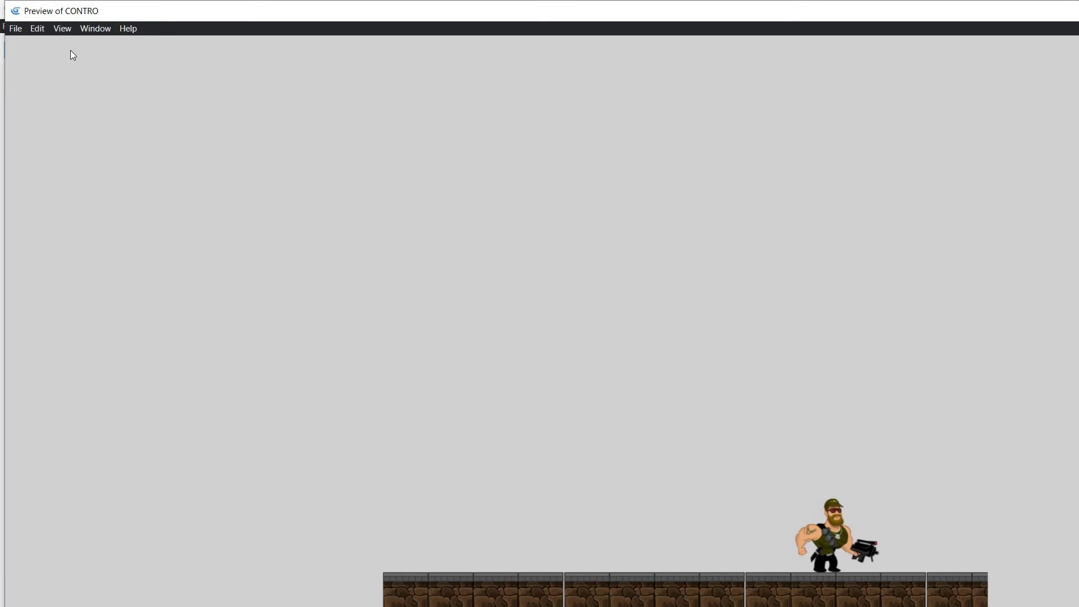
pyautogui.press('Left')
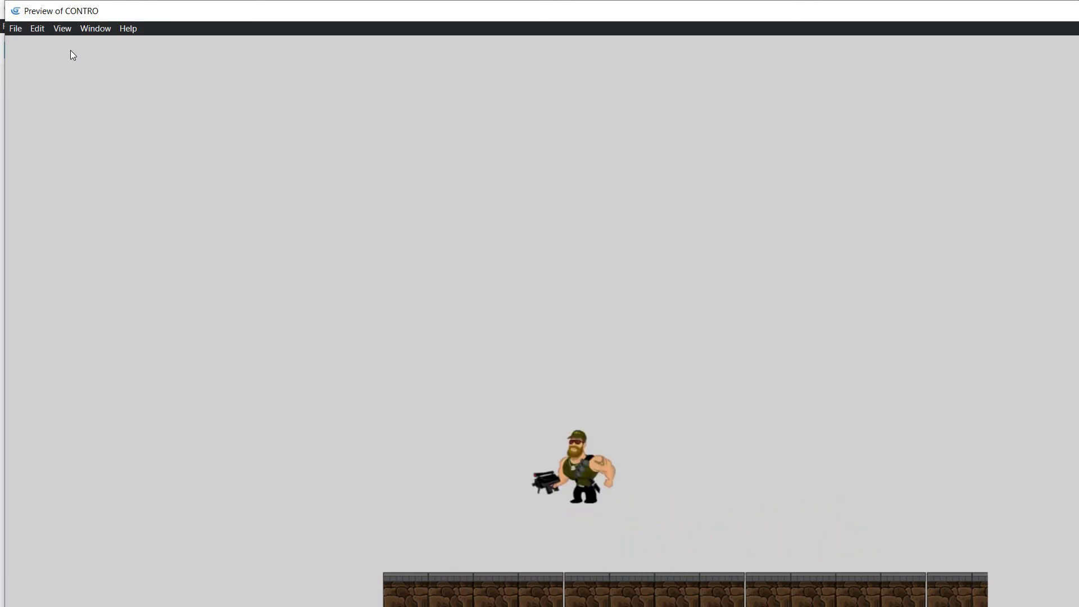
pyautogui.press('Up')
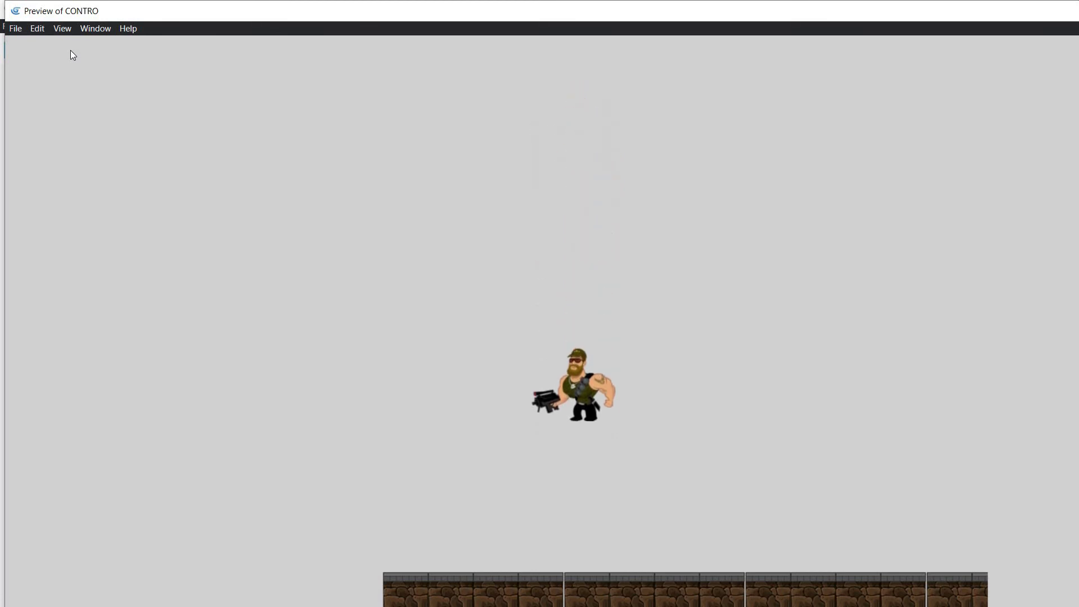
pyautogui.press('Right')
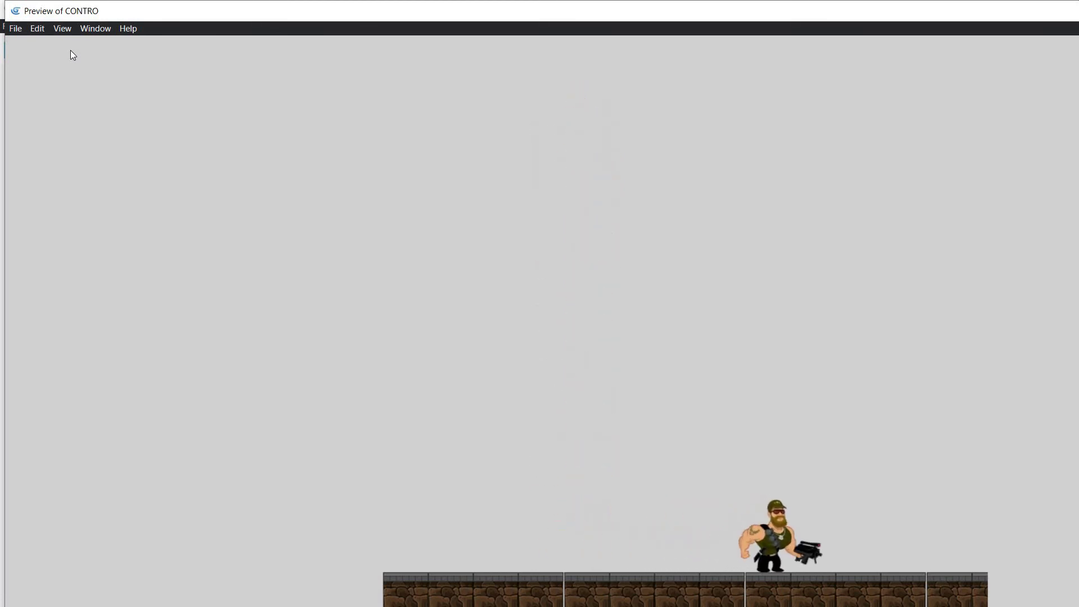
pyautogui.press('Left')
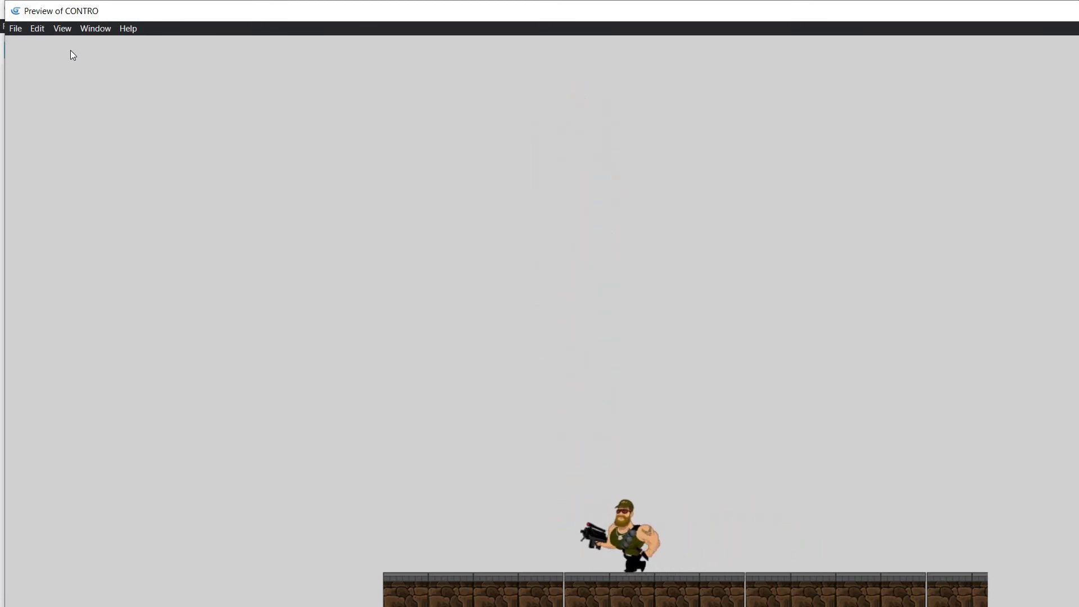
pyautogui.press('Up')
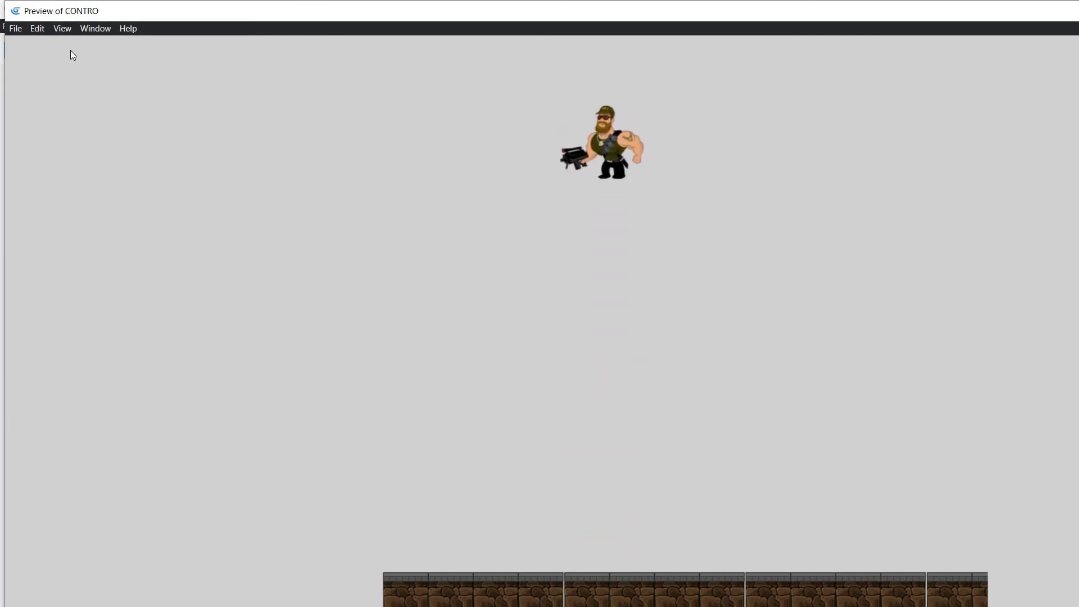